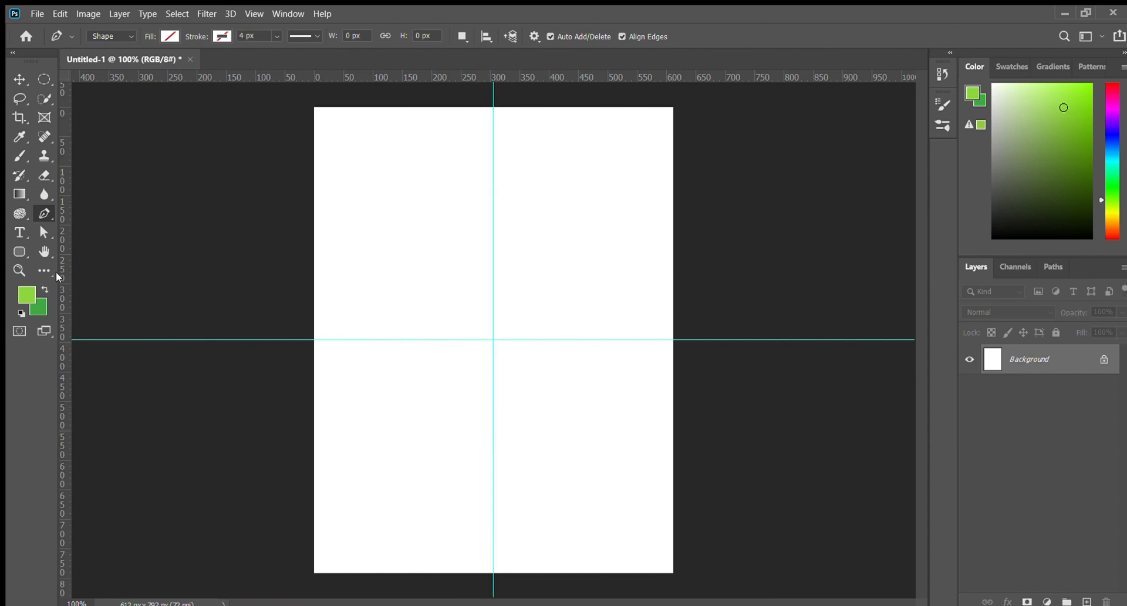
# Add a second horizontal guide above the first and start Shape 1 at the page's left edge
pyautogui.moveTo(405, 82); pyautogui.dragTo(418, 275)
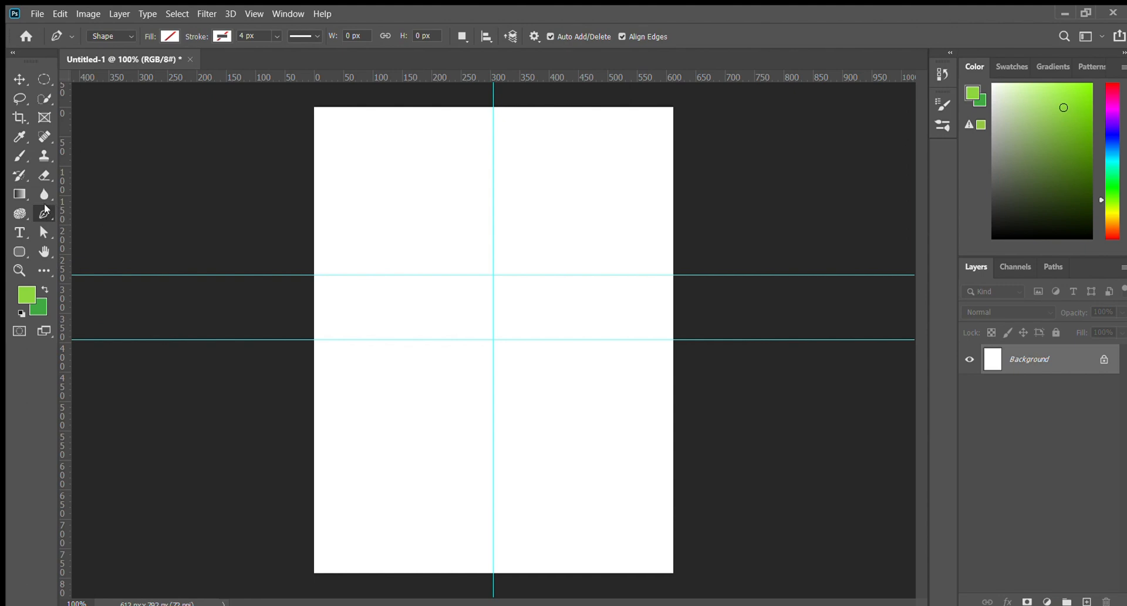
pyautogui.click(312, 274)
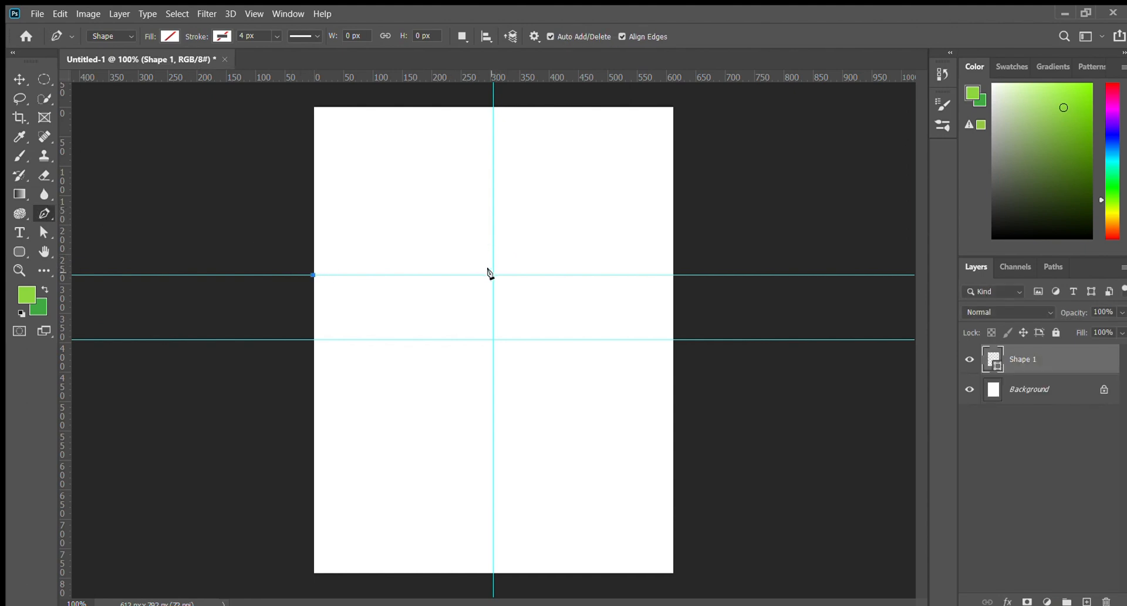
# Pen a wave path through the guides, run it below the page, and close it
pyautogui.moveTo(493, 275); pyautogui.dragTo(581, 339)
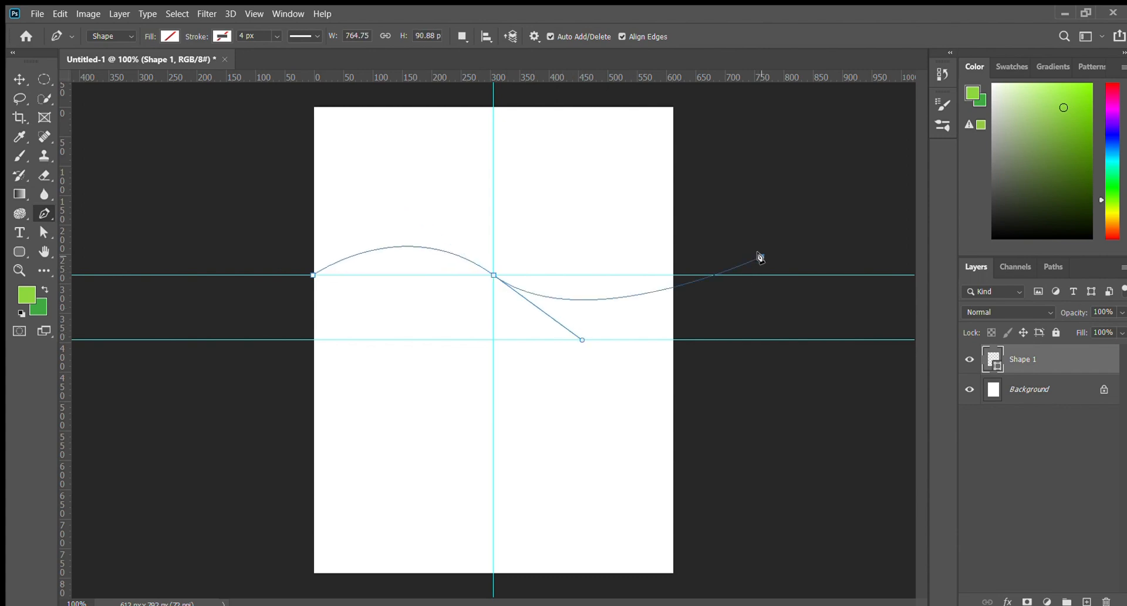
pyautogui.hotkey('ctrl', 'z')
pyautogui.hotkey('ctrl', 'z')
pyautogui.hotkey('ctrl', 'z')
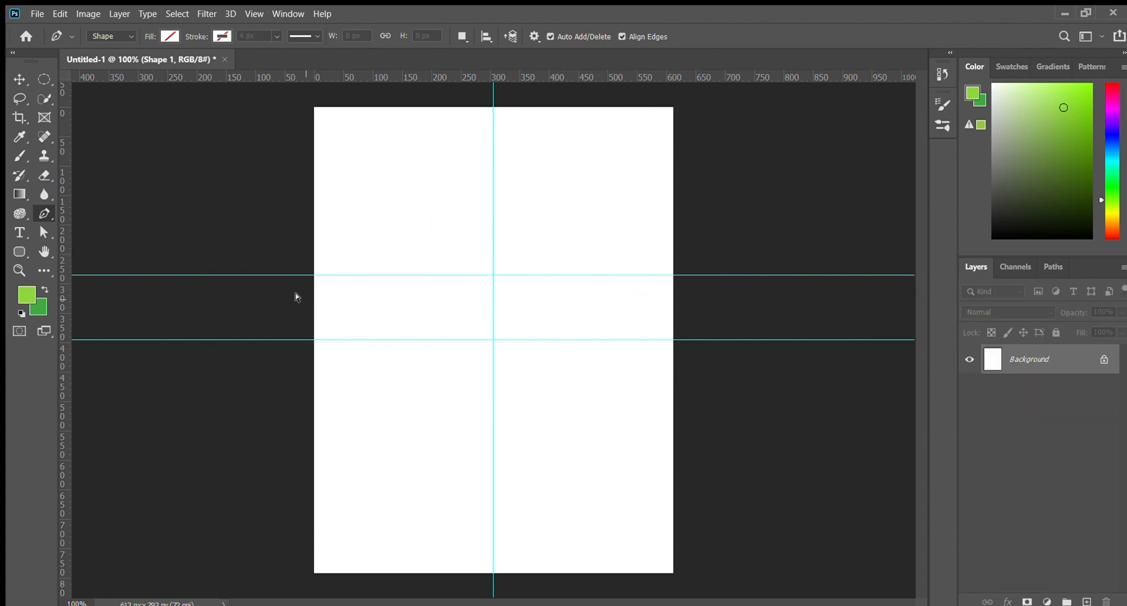
pyautogui.click(299, 296)
pyautogui.moveTo(486, 256); pyautogui.dragTo(573, 298)
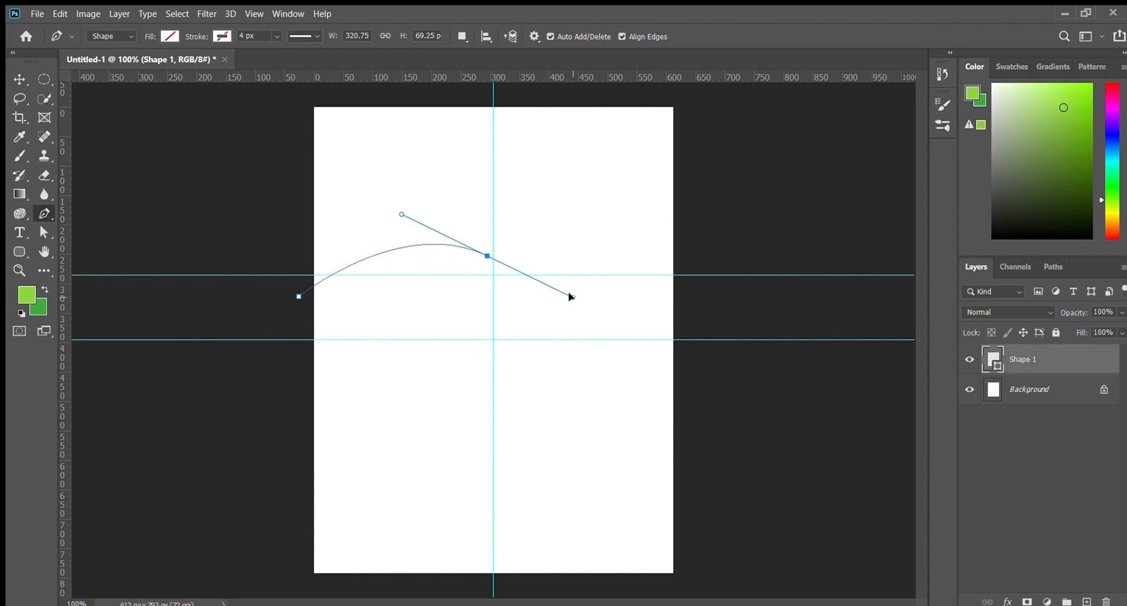
pyautogui.moveTo(734, 274); pyautogui.dragTo(835, 88)
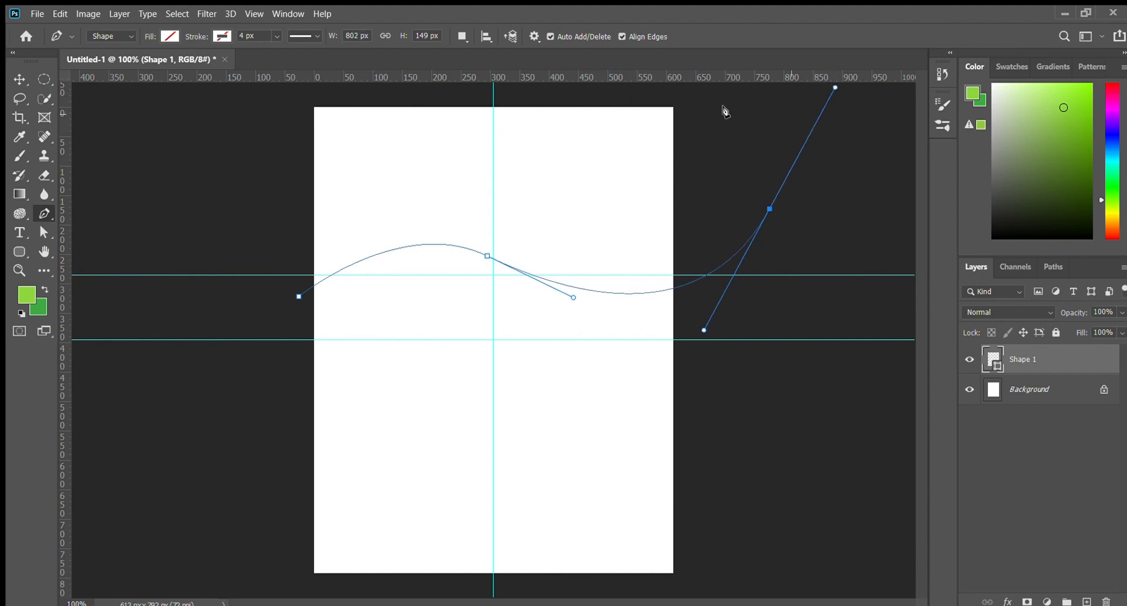
pyautogui.click(712, 585)
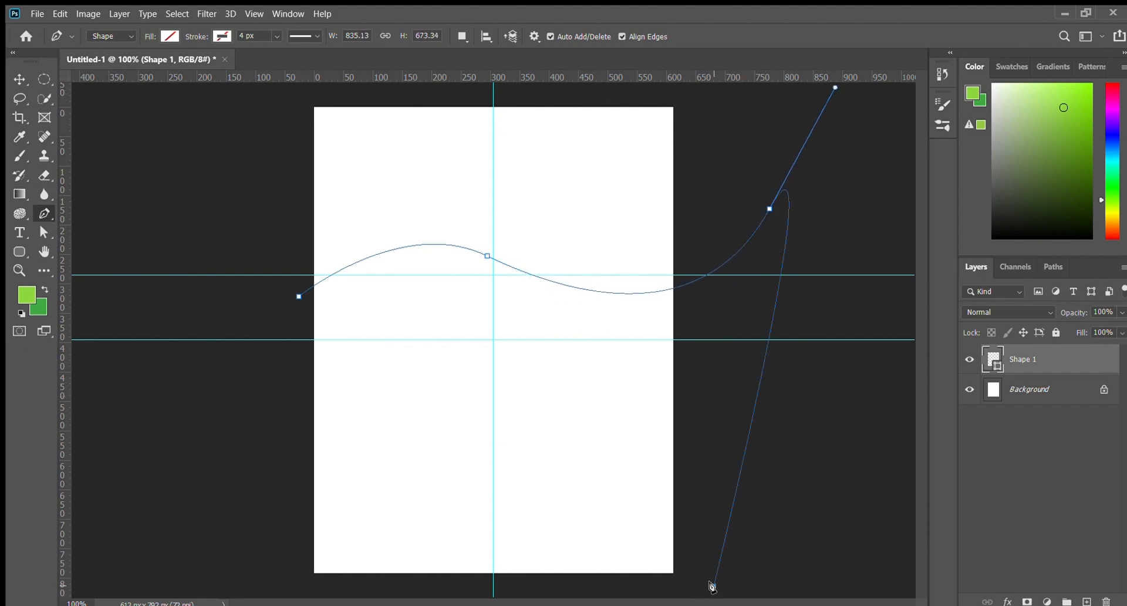
pyautogui.click(241, 579)
pyautogui.click(299, 297)
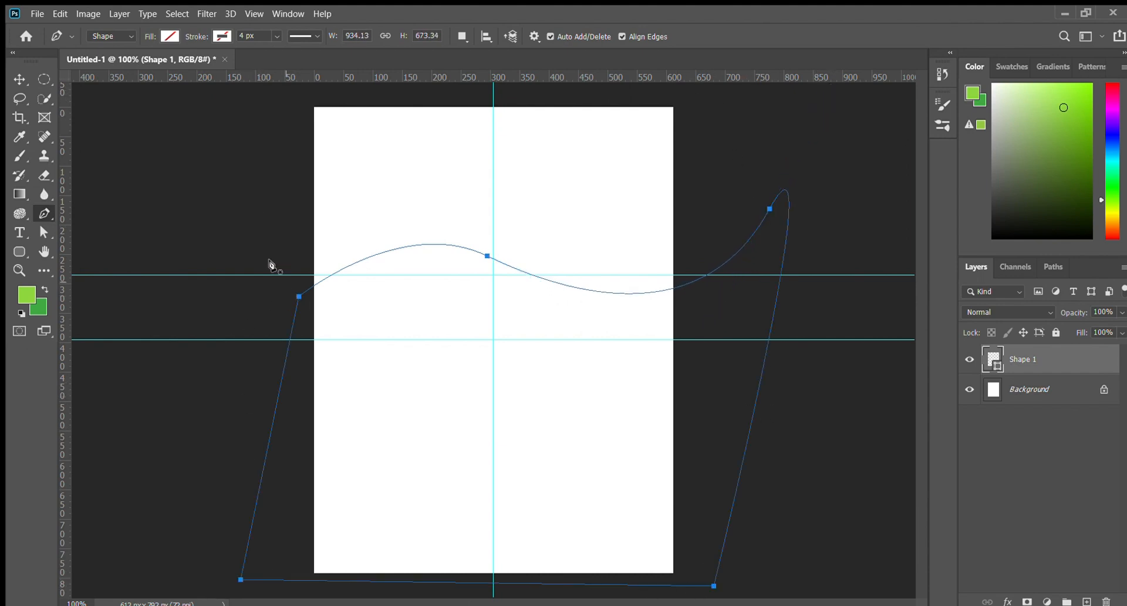
# Fill the wave shape with green and deselect it
pyautogui.hotkey('ctrl', 'BackSpace')
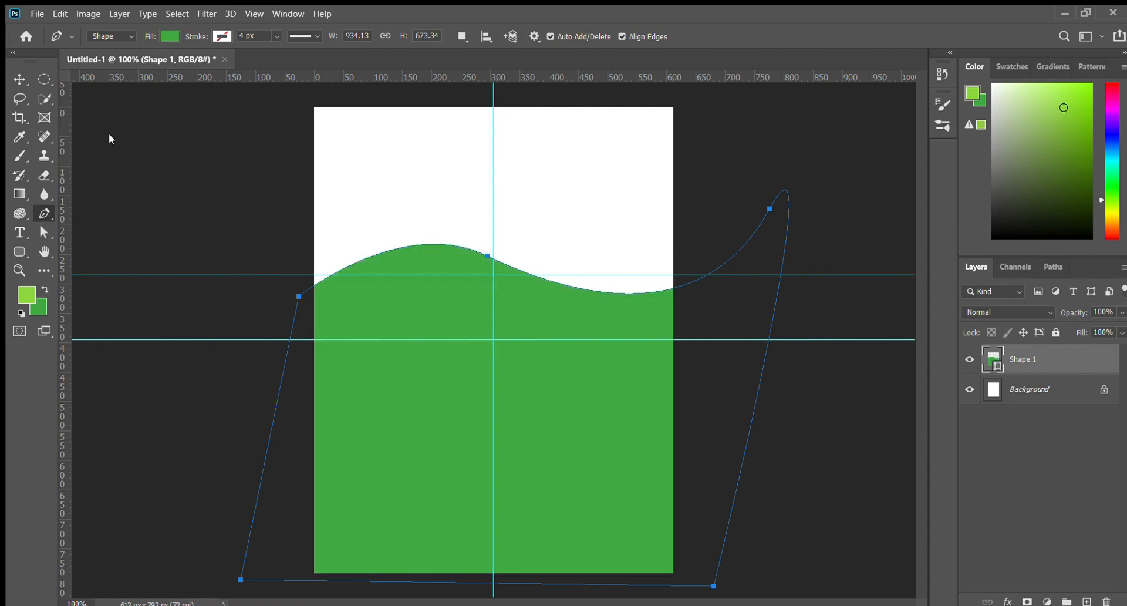
pyautogui.click(20, 79)
pyautogui.click(126, 181)
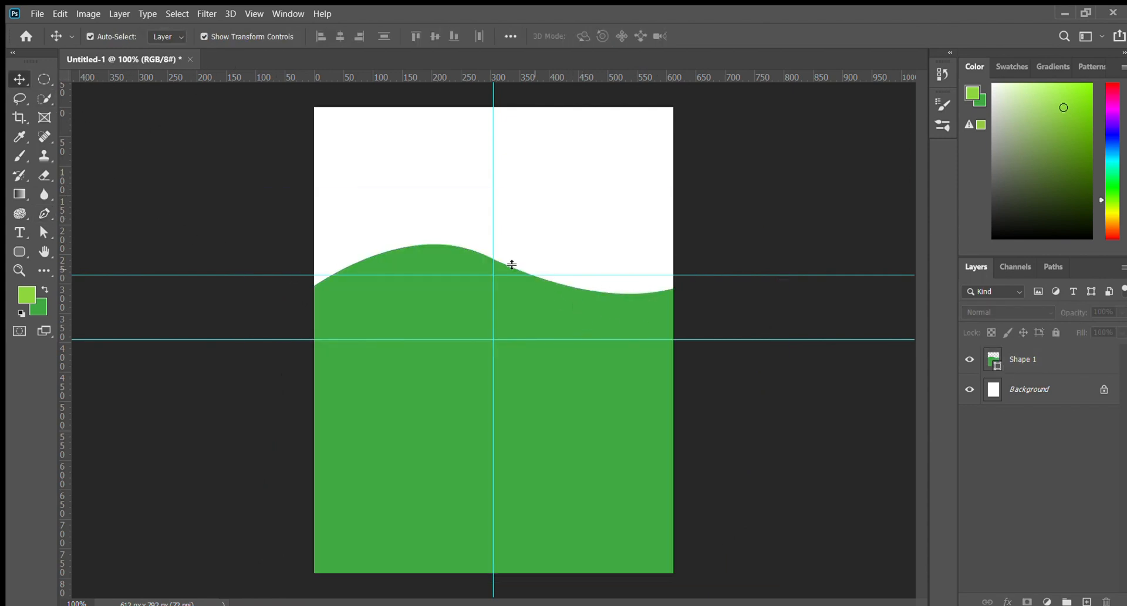
pyautogui.click(371, 402)
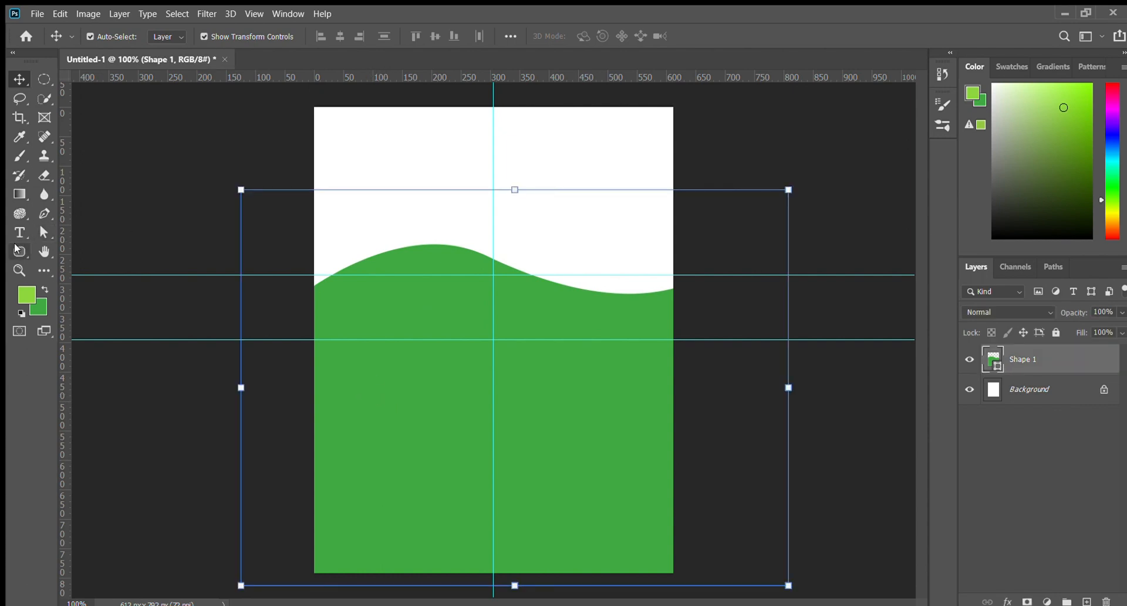
pyautogui.click(44, 213)
pyautogui.press('v')
pyautogui.click(146, 145)
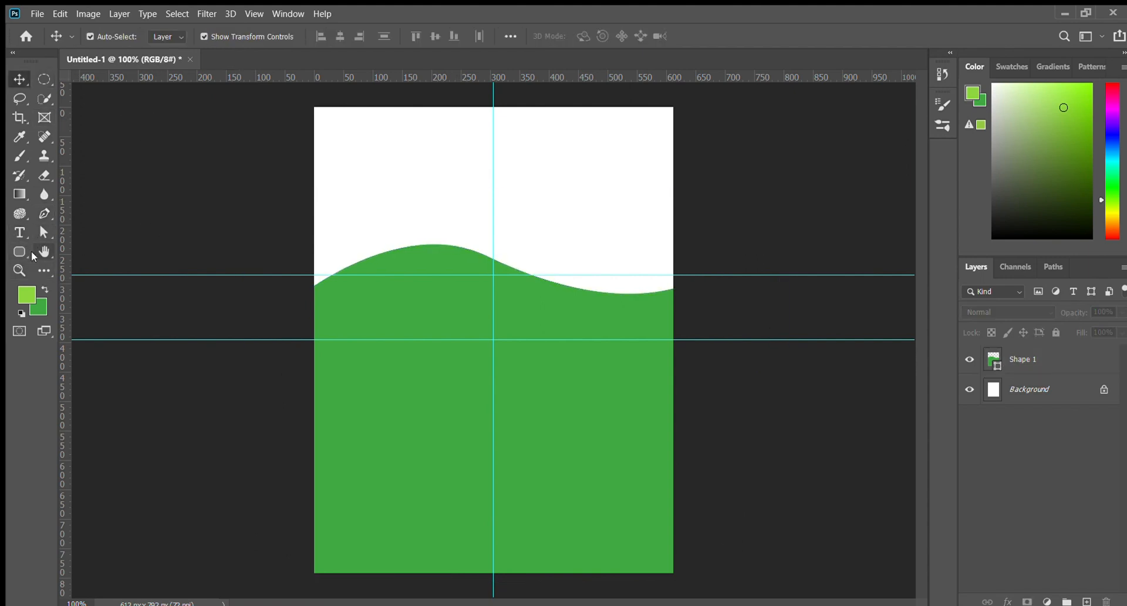
# At 200% zoom, pen a closed path tracing the wave's right half down to the page bottom
pyautogui.press('p')
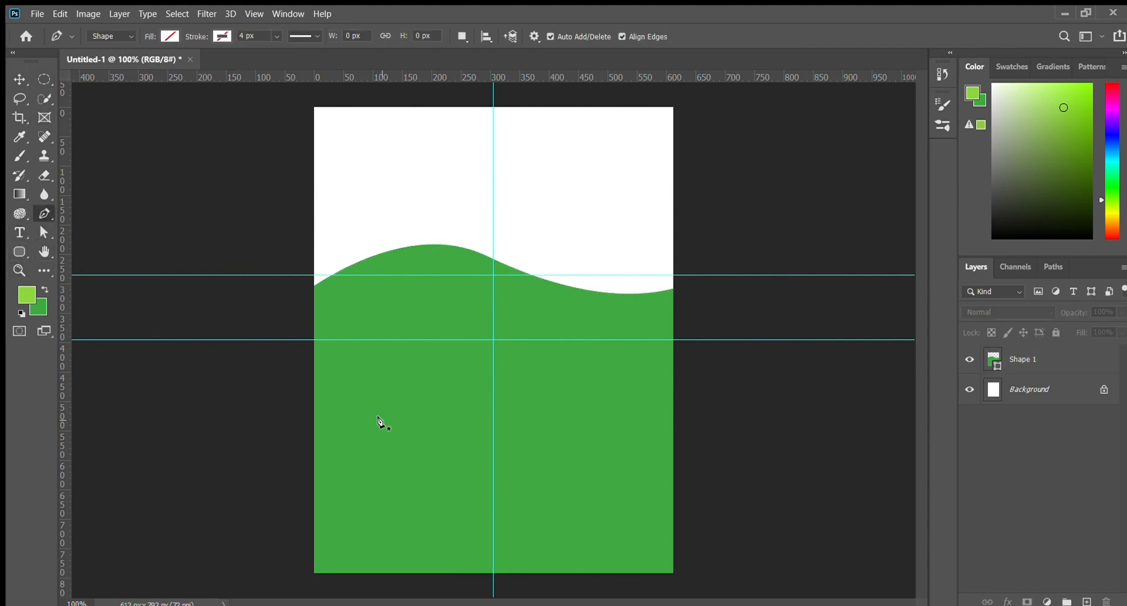
pyautogui.hotkey('ctrl', '+')
pyautogui.moveTo(386, 421); pyautogui.dragTo(365, 125)
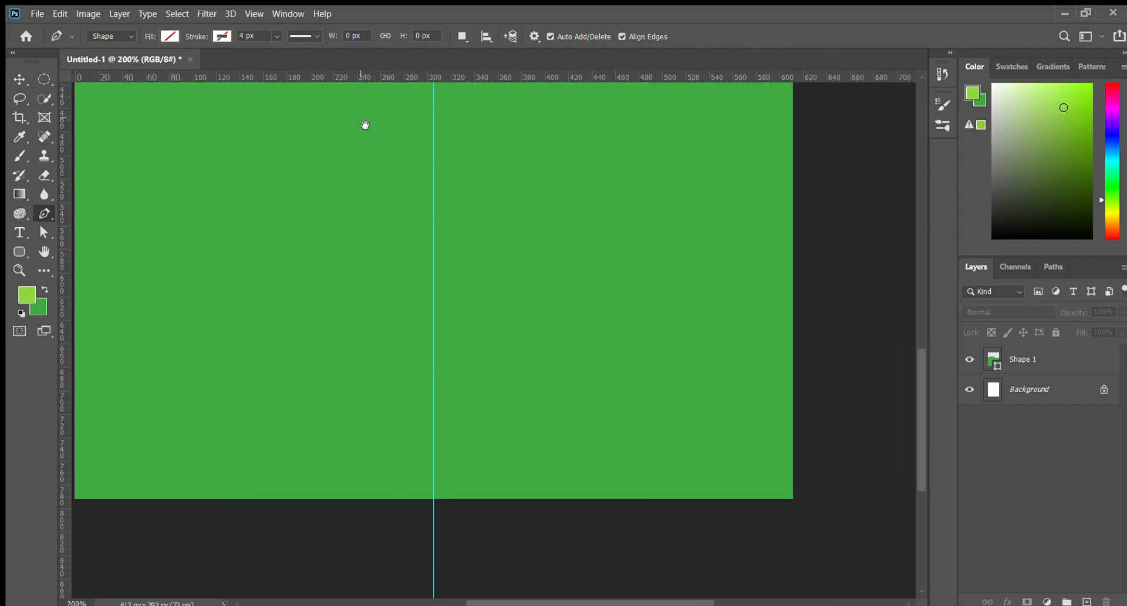
pyautogui.click(431, 497)
pyautogui.moveTo(448, 396); pyautogui.dragTo(443, 546)
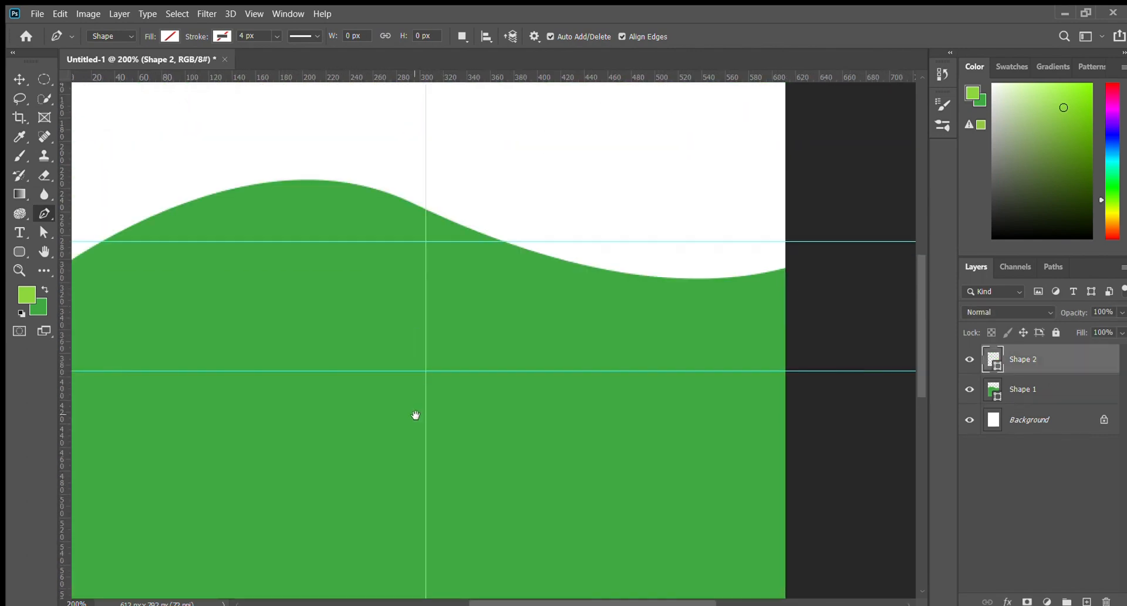
pyautogui.click(426, 209)
pyautogui.moveTo(779, 270); pyautogui.dragTo(875, 207)
pyautogui.hotkey('ctrl', 'z')
pyautogui.moveTo(620, 262); pyautogui.dragTo(765, 197)
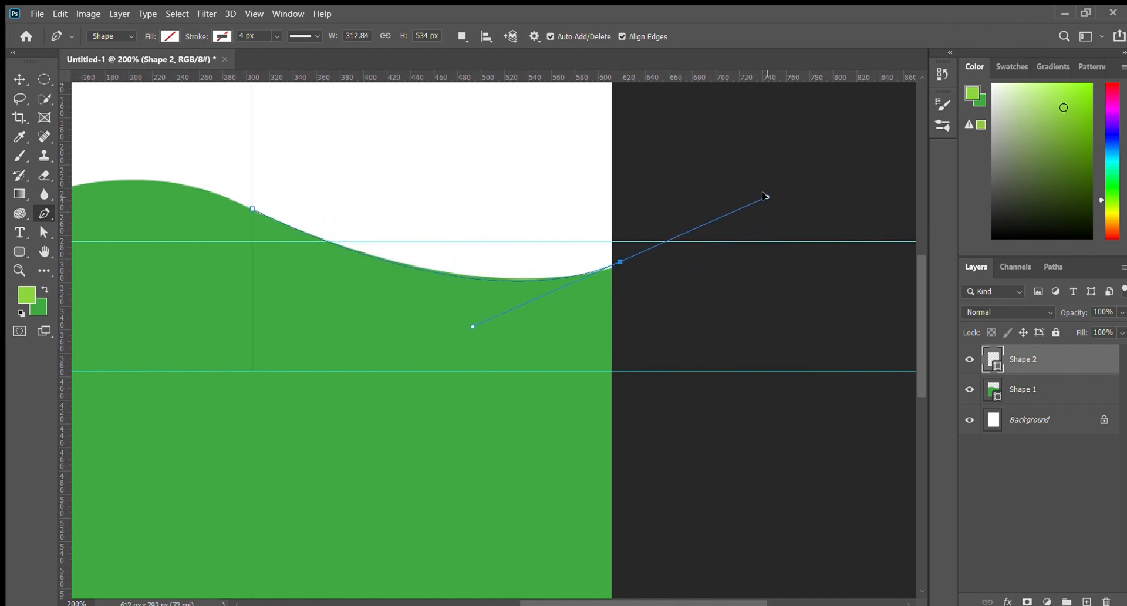
pyautogui.moveTo(690, 590); pyautogui.dragTo(616, 221)
pyautogui.click(573, 500)
pyautogui.moveTo(264, 540); pyautogui.dragTo(544, 495)
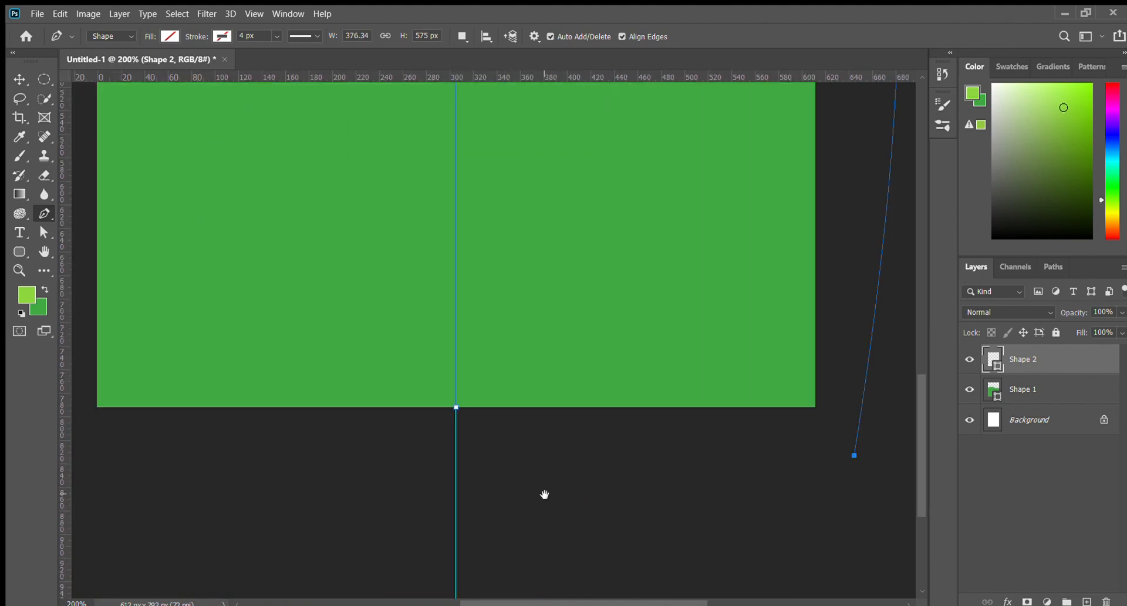
pyautogui.click(458, 405)
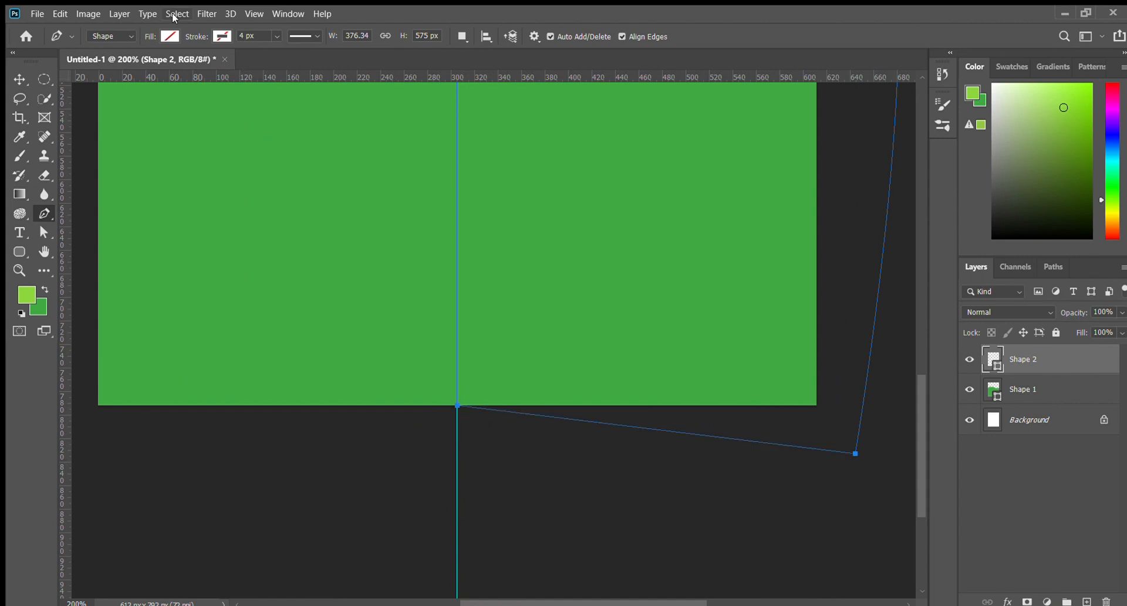
# Fill the new Shape 2 with light grey and deselect it
pyautogui.press('i')
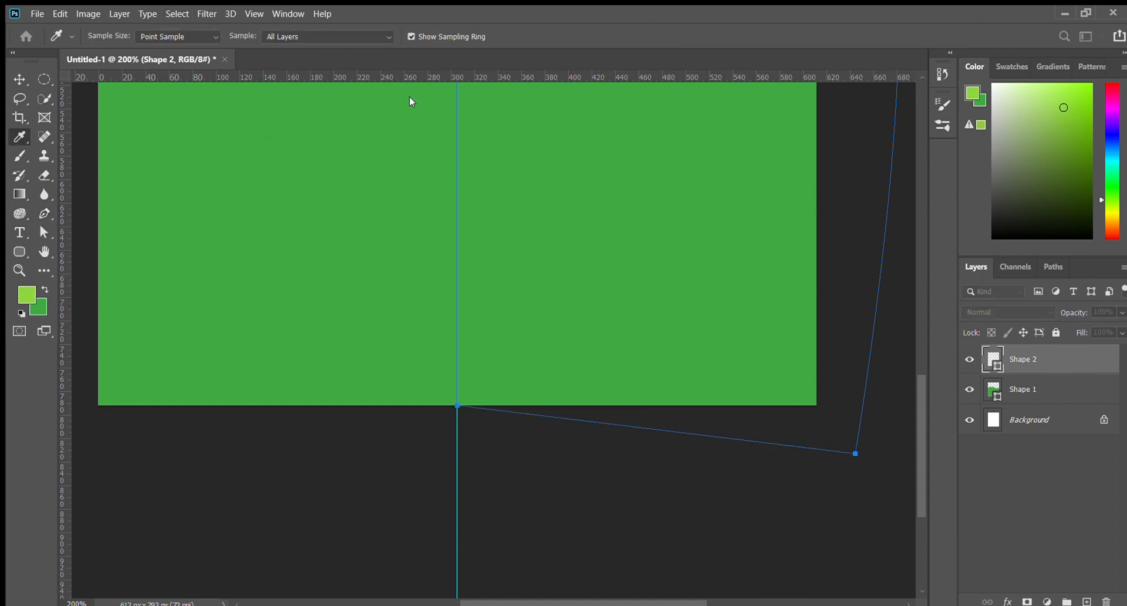
pyautogui.press('p')
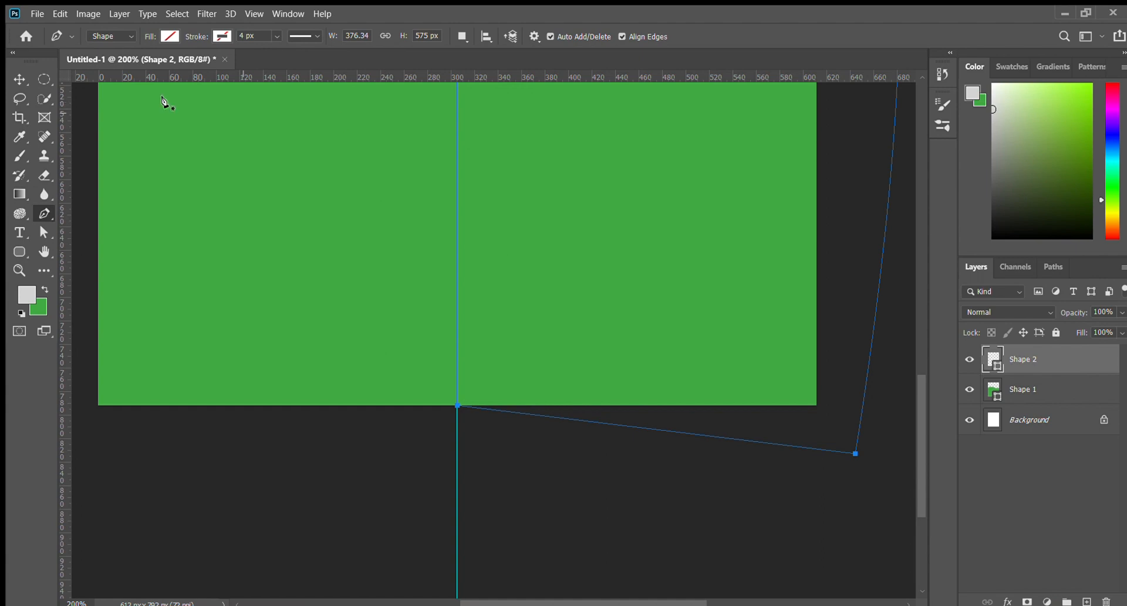
pyautogui.hotkey('alt', 'Delete')
pyautogui.click(20, 79)
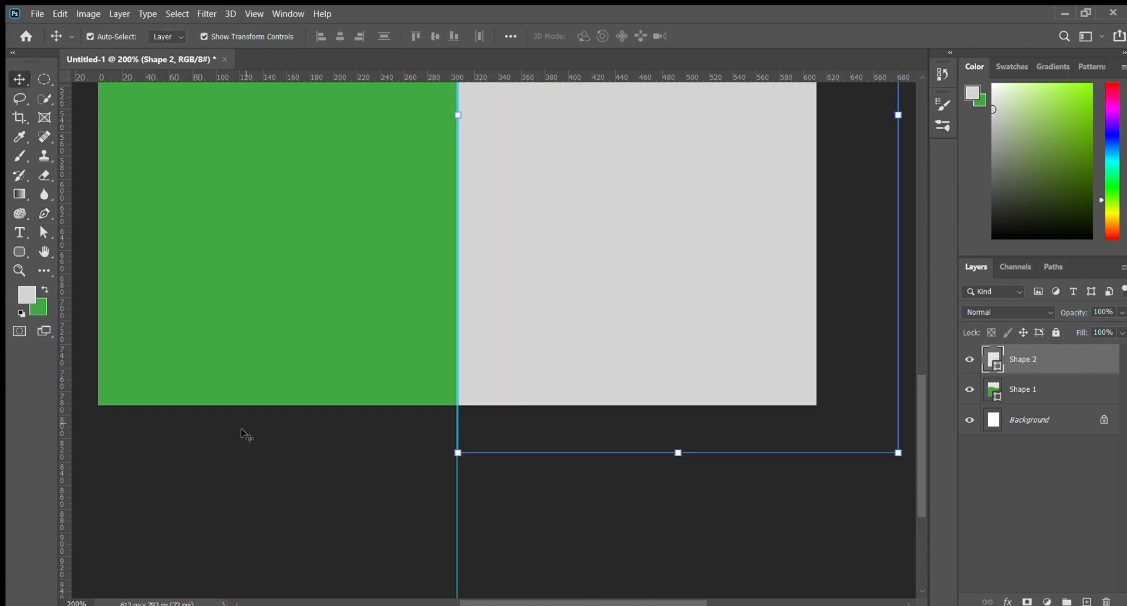
pyautogui.click(244, 457)
# Nudge the grey shape into alignment with the wave edge and review the page
pyautogui.moveTo(498, 324); pyautogui.dragTo(446, 557)
pyautogui.moveTo(557, 334); pyautogui.dragTo(565, 312)
pyautogui.moveTo(545, 471); pyautogui.dragTo(538, 470)
pyautogui.click(789, 229)
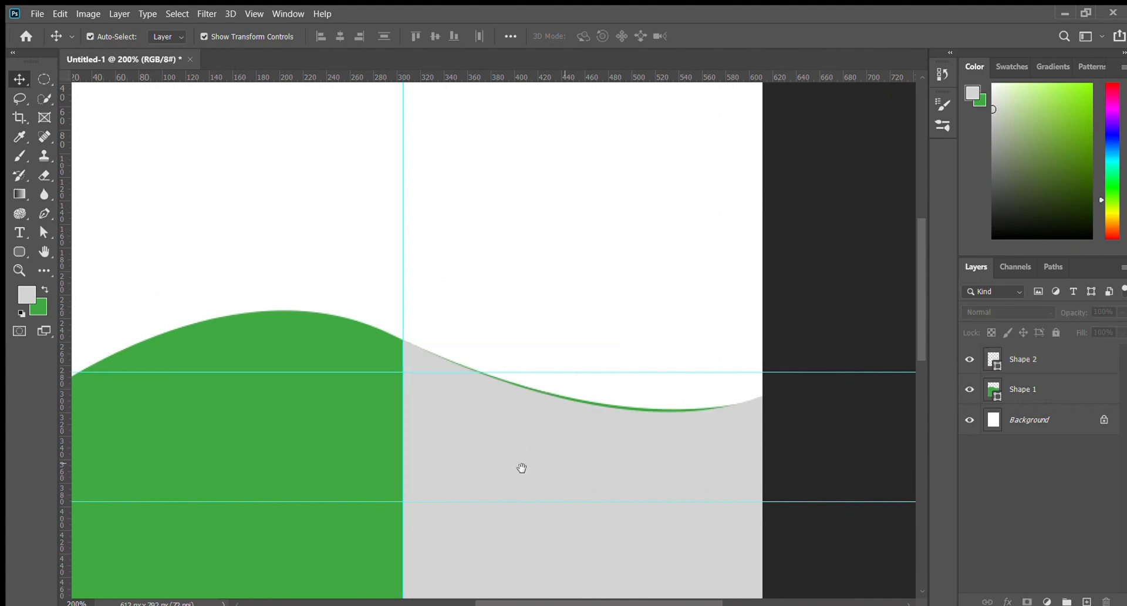
pyautogui.moveTo(380, 467); pyautogui.dragTo(585, 334)
pyautogui.moveTo(349, 417); pyautogui.dragTo(311, 245)
pyautogui.hotkey('ctrl', '-')
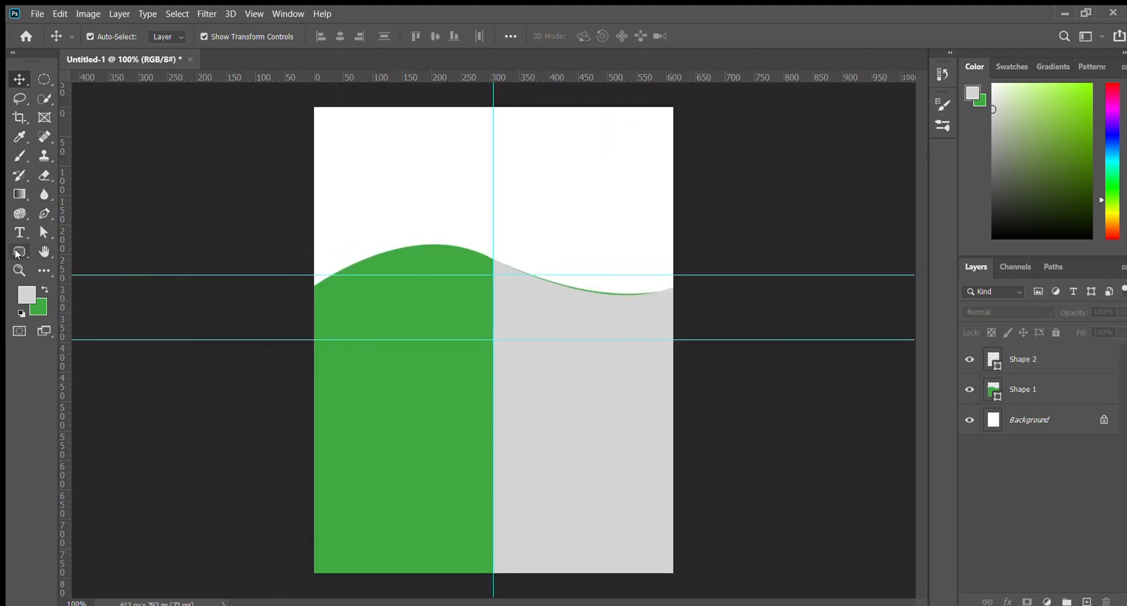
pyautogui.click(44, 213)
pyautogui.hotkey('ctrl', '+')
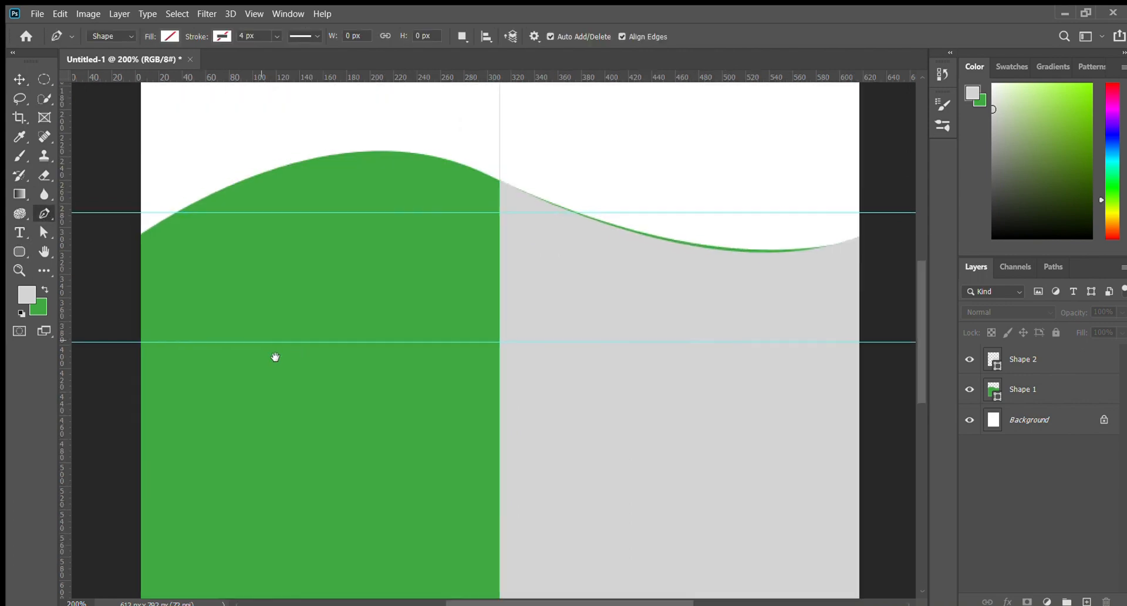
# Pen a closed Shape 3 path from the wave's left end, curving through its middle and below the page
pyautogui.click(161, 280)
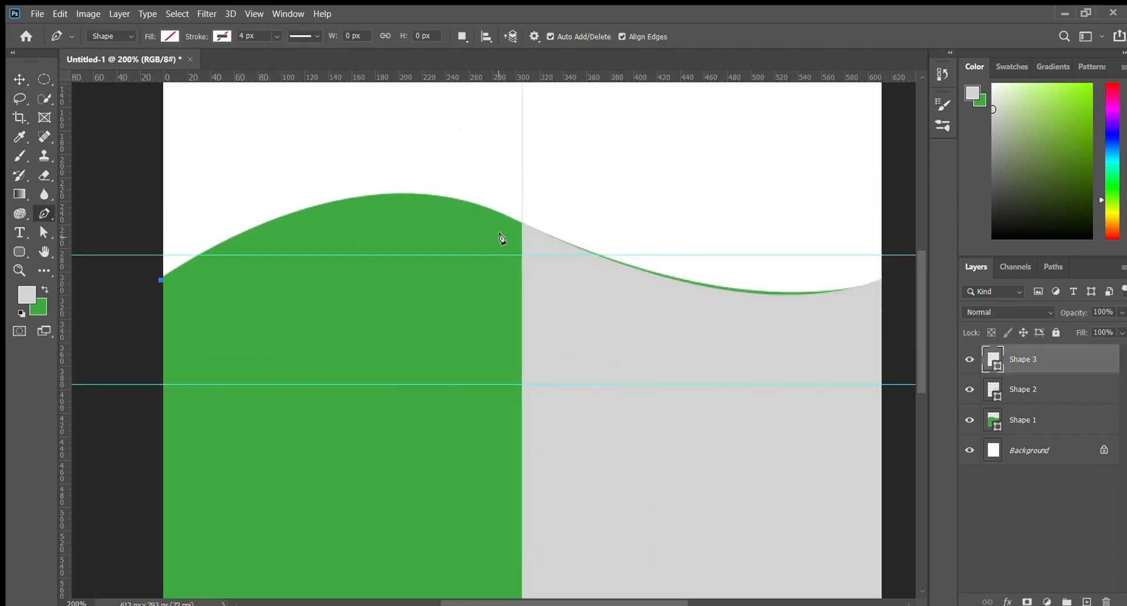
pyautogui.moveTo(522, 224); pyautogui.dragTo(685, 319)
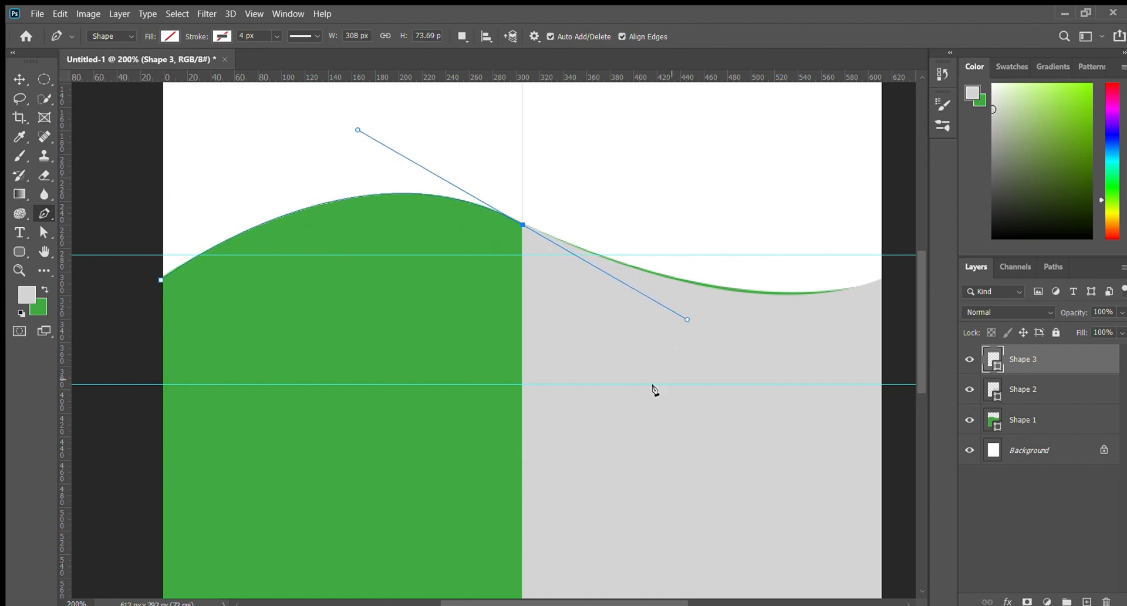
pyautogui.moveTo(642, 434); pyautogui.dragTo(555, 94)
pyautogui.click(528, 534)
pyautogui.moveTo(375, 554); pyautogui.dragTo(804, 432)
pyautogui.click(420, 484)
pyautogui.moveTo(470, 280); pyautogui.dragTo(443, 580)
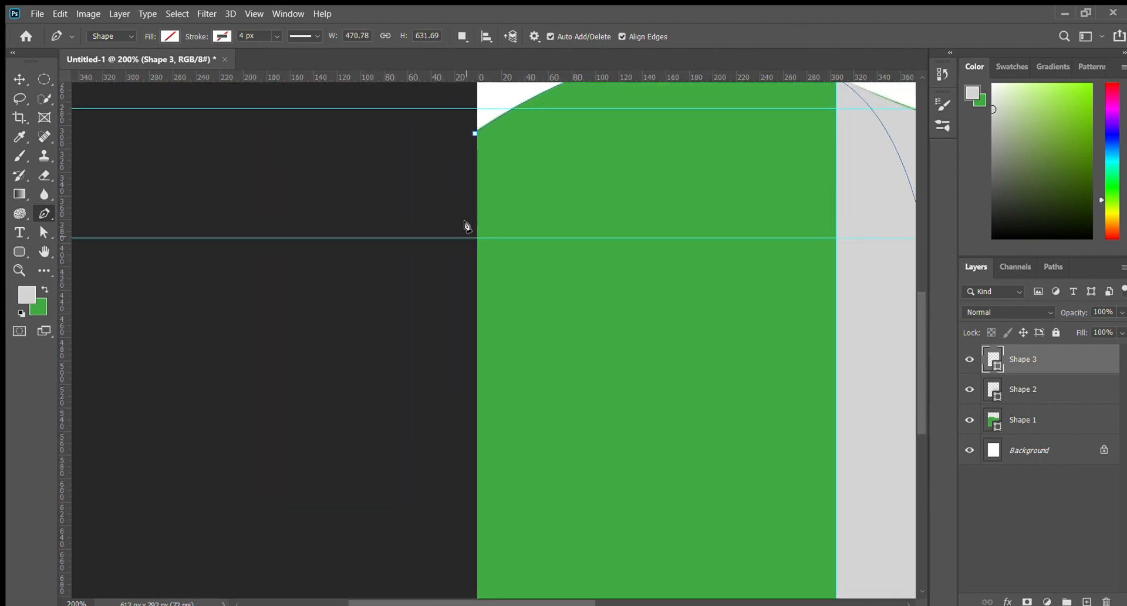
pyautogui.click(474, 133)
# Fill Shape 3 with white, deselect it, and return the view to 100%
pyautogui.hotkey('alt', 'BackSpace')
pyautogui.press('i')
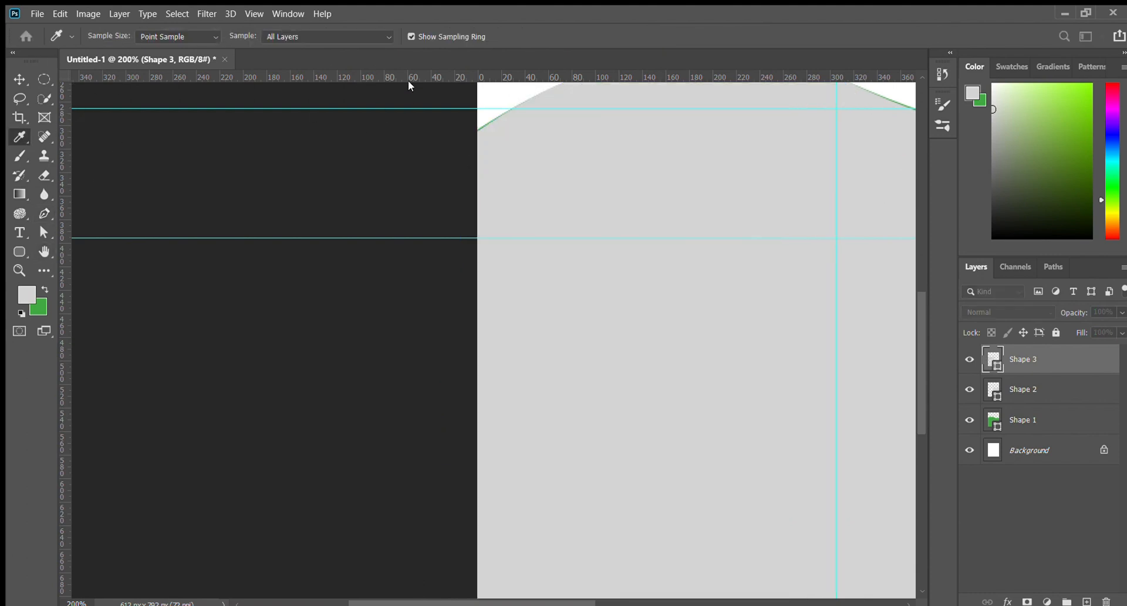
pyautogui.press('Return')
pyautogui.hotkey('alt', 'BackSpace')
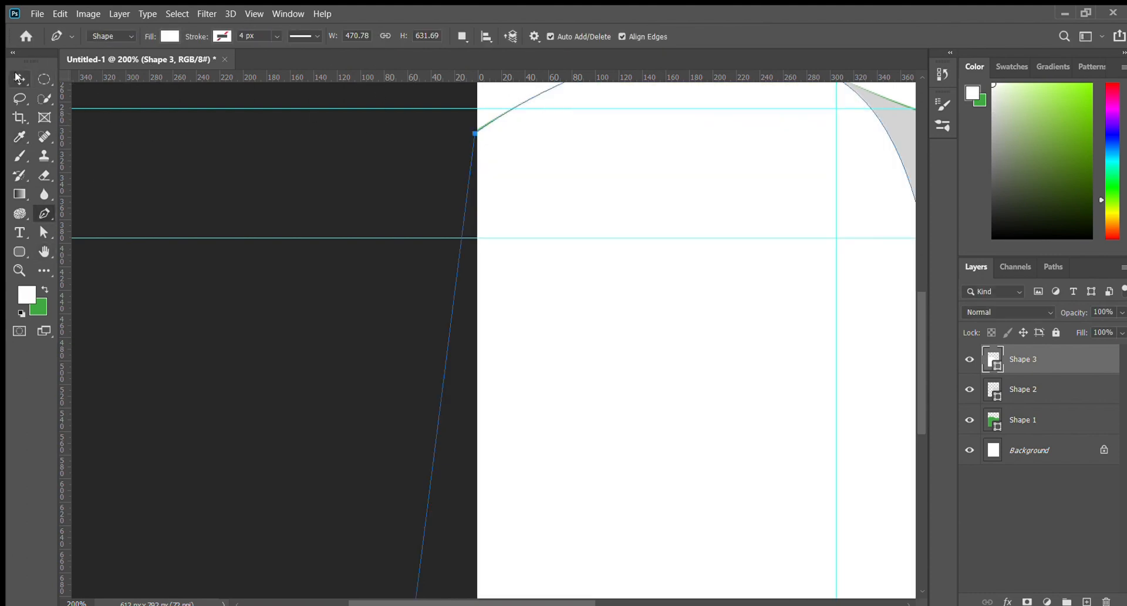
pyautogui.click(18, 79)
pyautogui.keyDown('ctrl'); pyautogui.click(189, 175); pyautogui.keyUp('ctrl')
pyautogui.moveTo(350, 252); pyautogui.dragTo(104, 274)
pyautogui.hotkey('ctrl', '-')
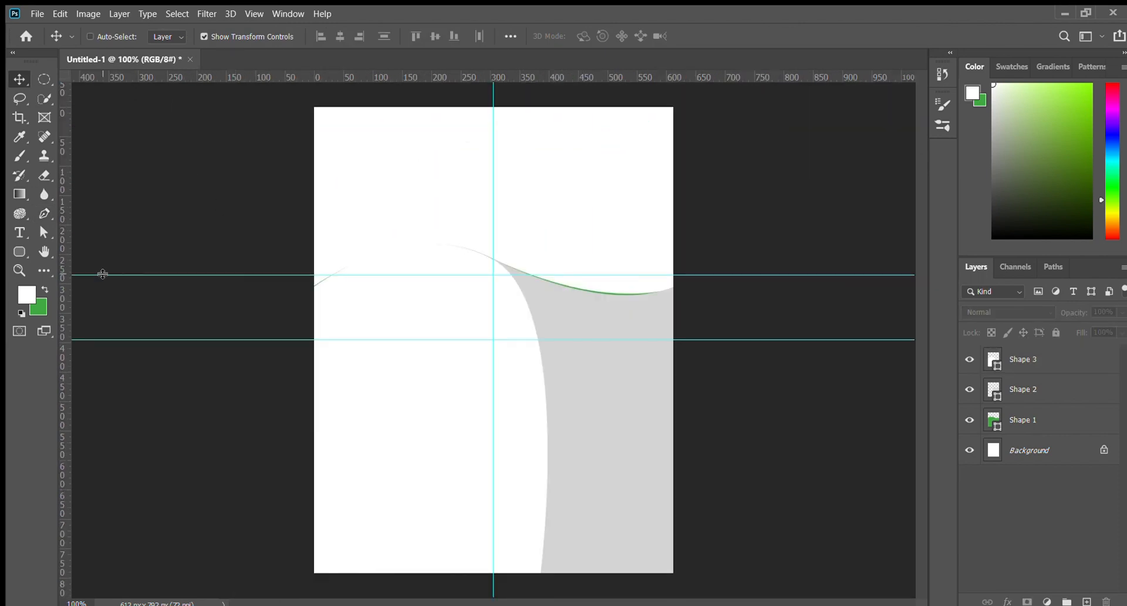
# Move Shape 3 below Shape 2 in the Layers panel and toggle Shape 1's visibility off and on
pyautogui.moveTo(1033, 357); pyautogui.dragTo(1030, 402)
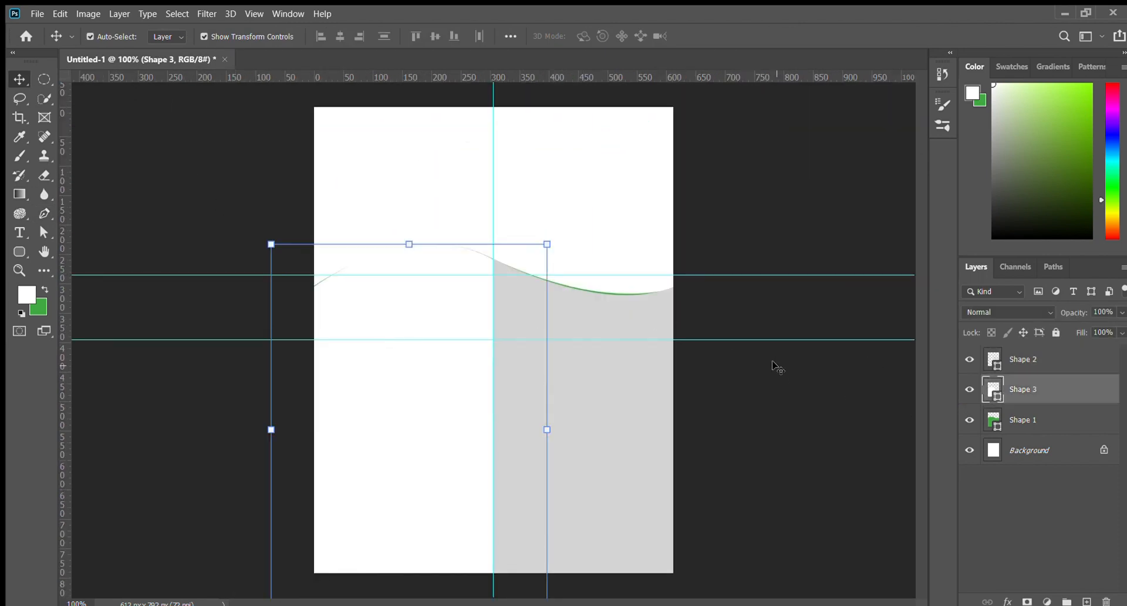
pyautogui.click(773, 362)
pyautogui.click(969, 420)
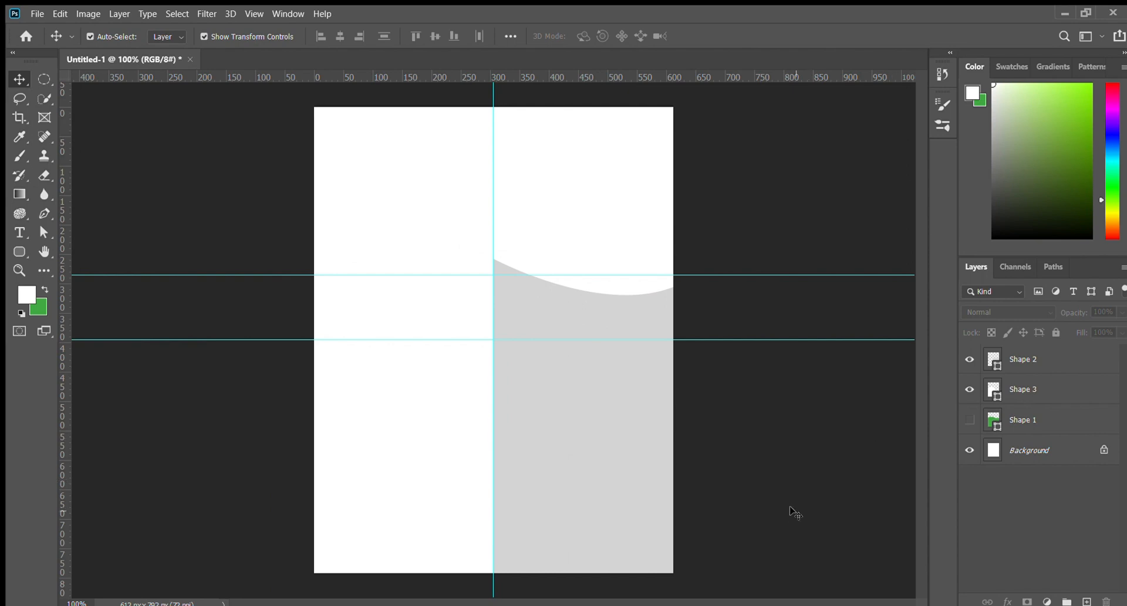
pyautogui.click(969, 420)
# With Shapes 2 and 3 hidden, recolour the wave dark teal, nudge it up, then show them again
pyautogui.moveTo(969, 394); pyautogui.dragTo(969, 359)
pyautogui.click(460, 424)
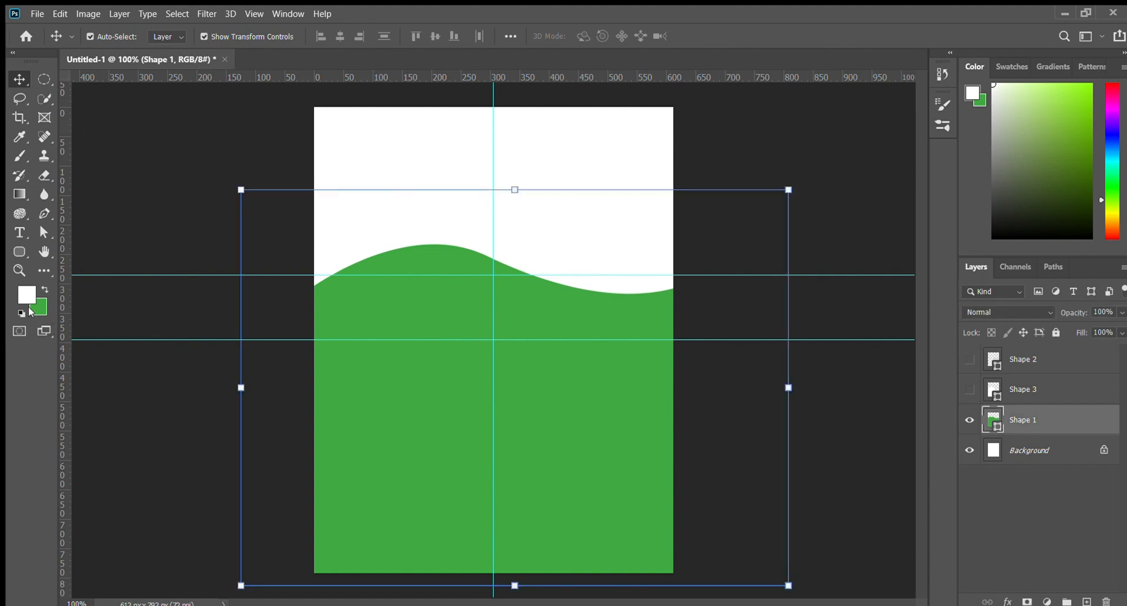
pyautogui.press('i')
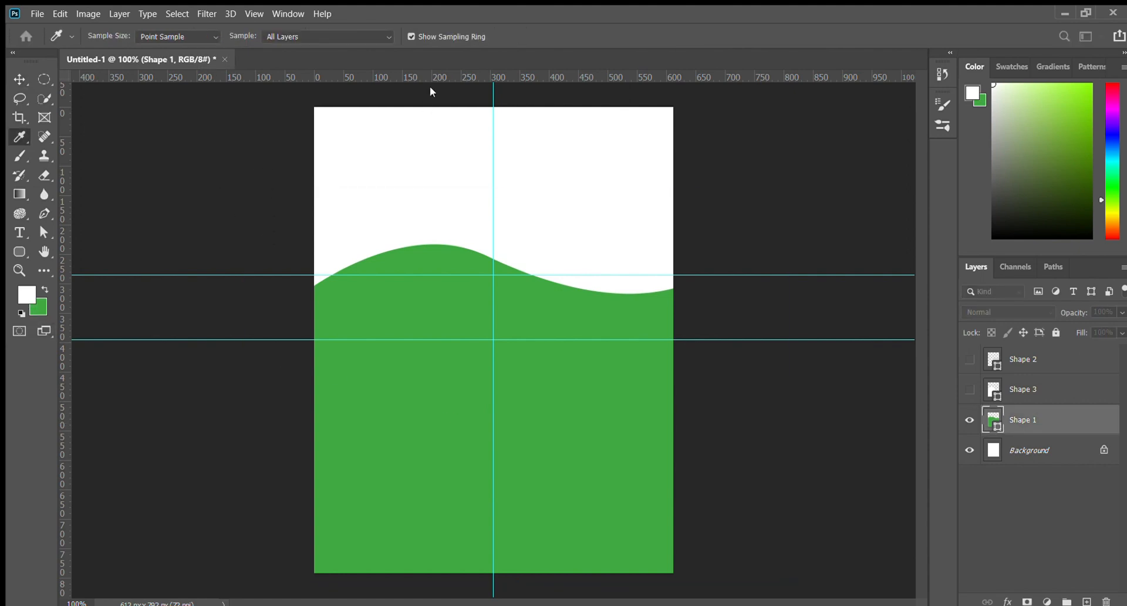
pyautogui.click(394, 117)
pyautogui.hotkey('ctrl', 'BackSpace')
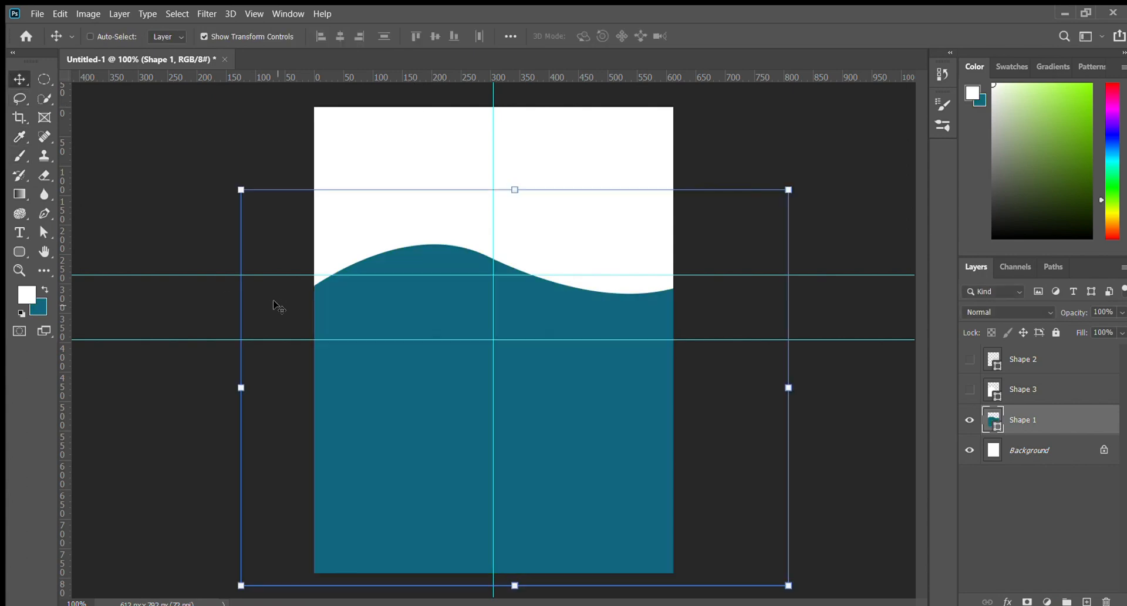
pyautogui.press('Up')
pyautogui.press('Up')
pyautogui.press('Up')
pyautogui.press('Up')
pyautogui.press('Up')
pyautogui.press('Up')
pyautogui.press('Up')
pyautogui.click(751, 179)
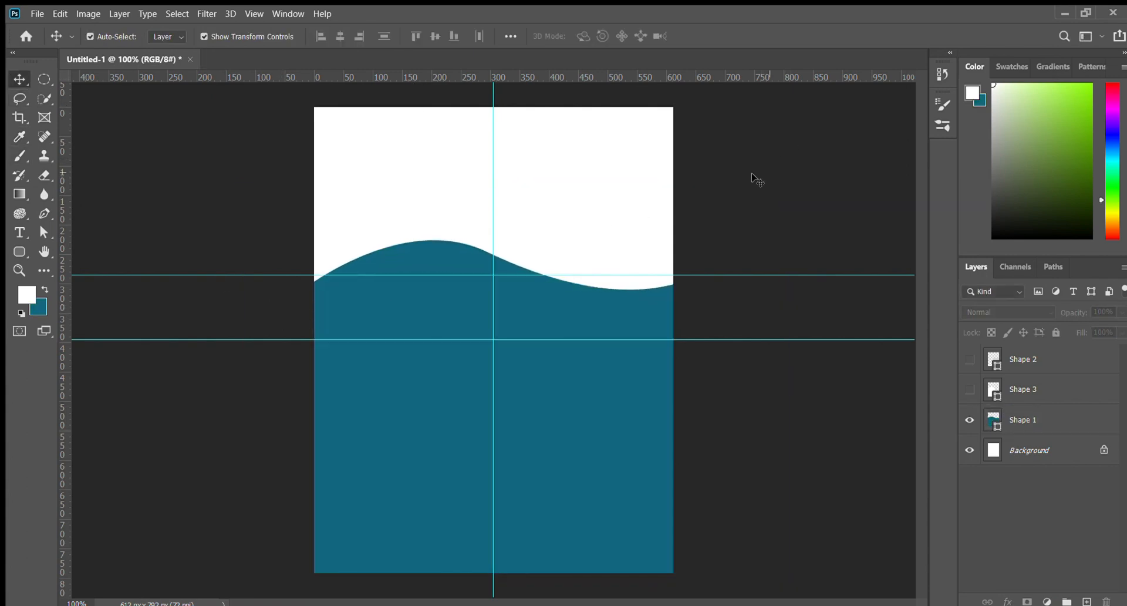
pyautogui.click(970, 359)
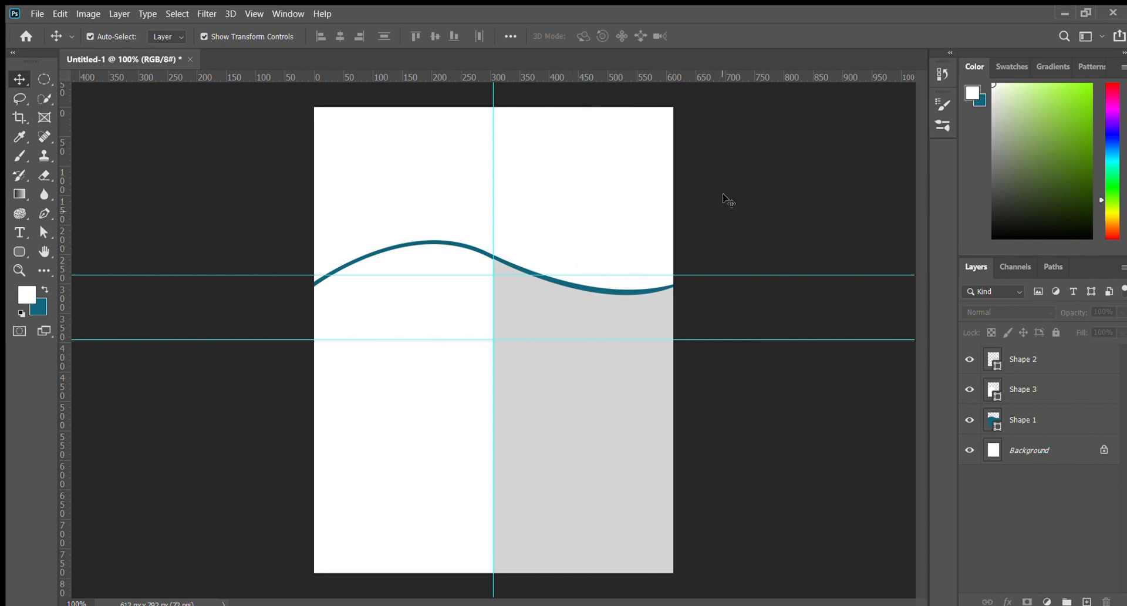
# At 400% zoom, nudge Shape 2 down and back up and shift a horizontal guide slightly
pyautogui.hotkey('ctrl', '+')
pyautogui.hotkey('ctrl', '+')
pyautogui.hotkey('ctrl', '+')
pyautogui.moveTo(699, 232); pyautogui.dragTo(674, 452)
pyautogui.click(655, 430)
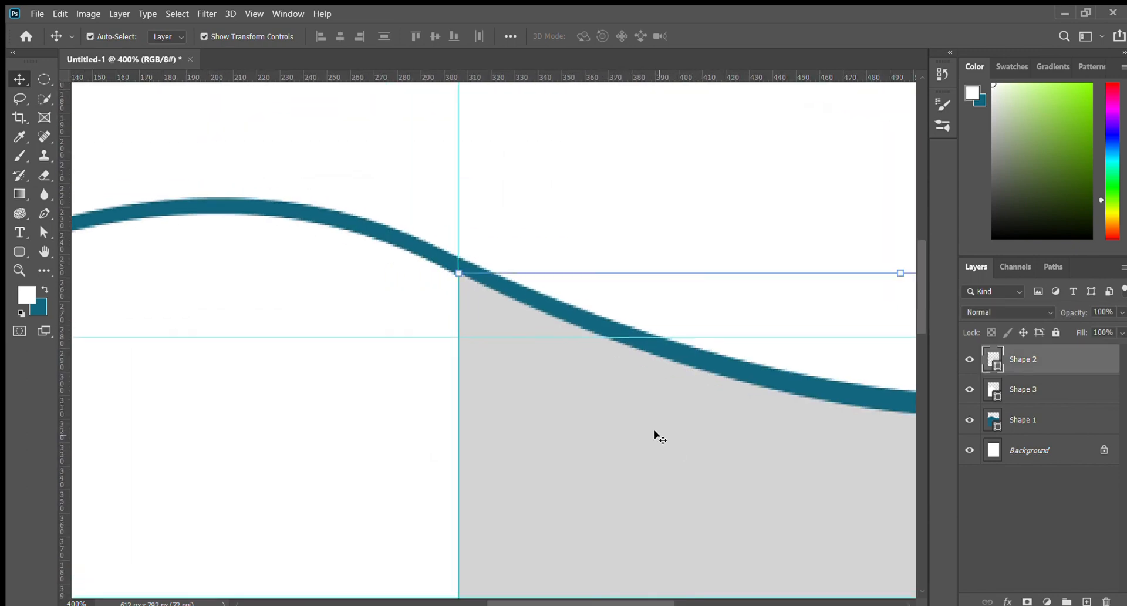
pyautogui.press('Down')
pyautogui.press('Down')
pyautogui.click(659, 218)
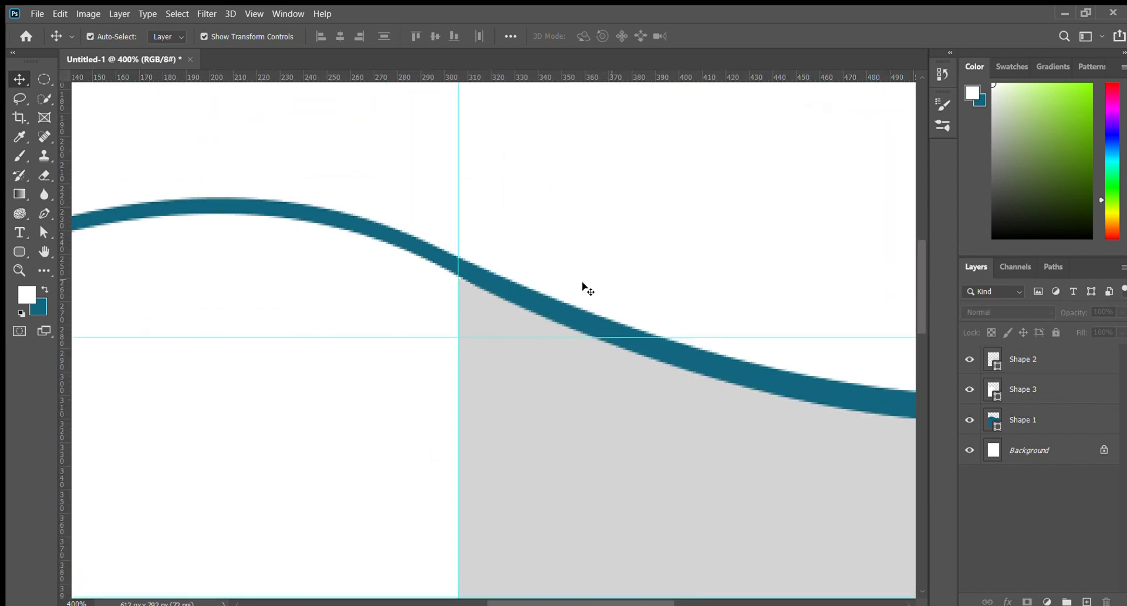
pyautogui.moveTo(455, 340); pyautogui.dragTo(445, 322)
pyautogui.click(524, 353)
pyautogui.press('Up')
pyautogui.press('Up')
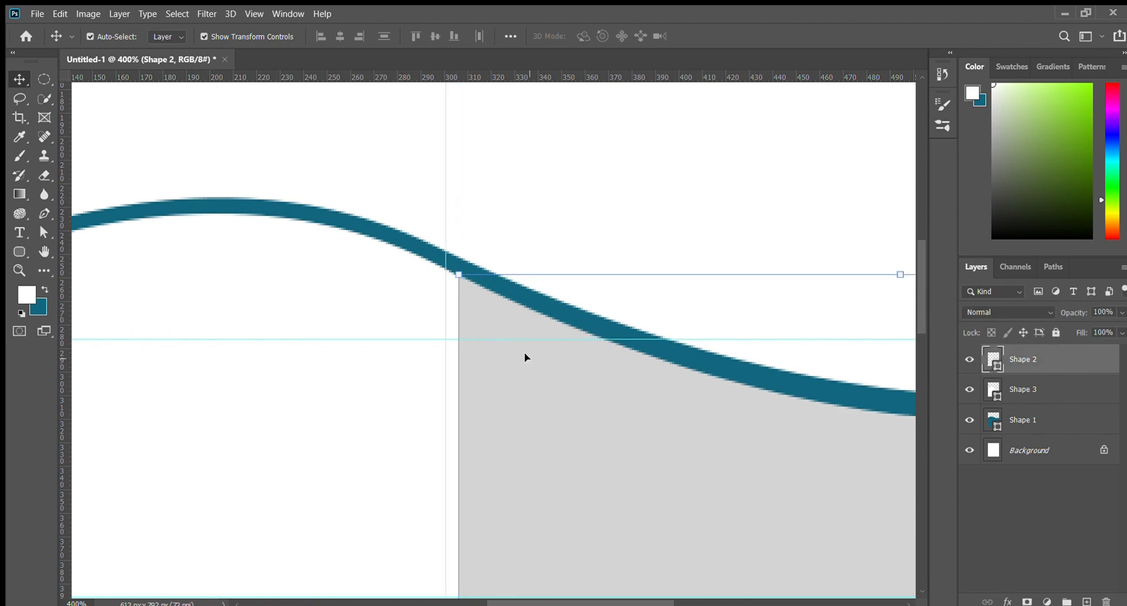
pyautogui.click(606, 190)
# Move the vertical centre guide slightly right and a horizontal guide lower on the page
pyautogui.moveTo(686, 410); pyautogui.dragTo(411, 372)
pyautogui.scroll(-4, 411, 372)
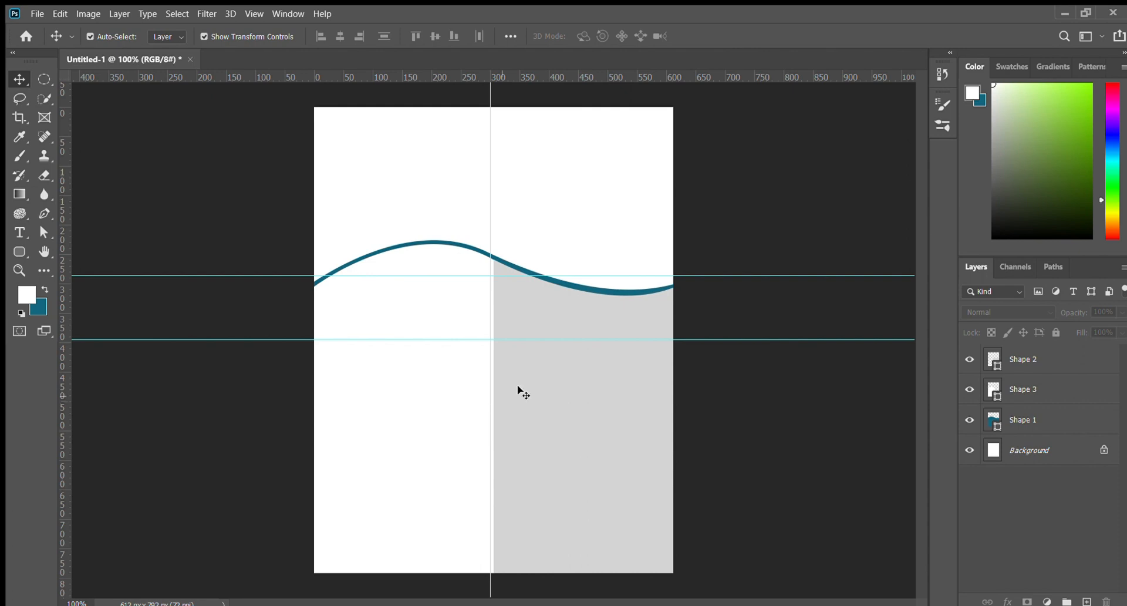
pyautogui.moveTo(490, 317); pyautogui.dragTo(494, 318)
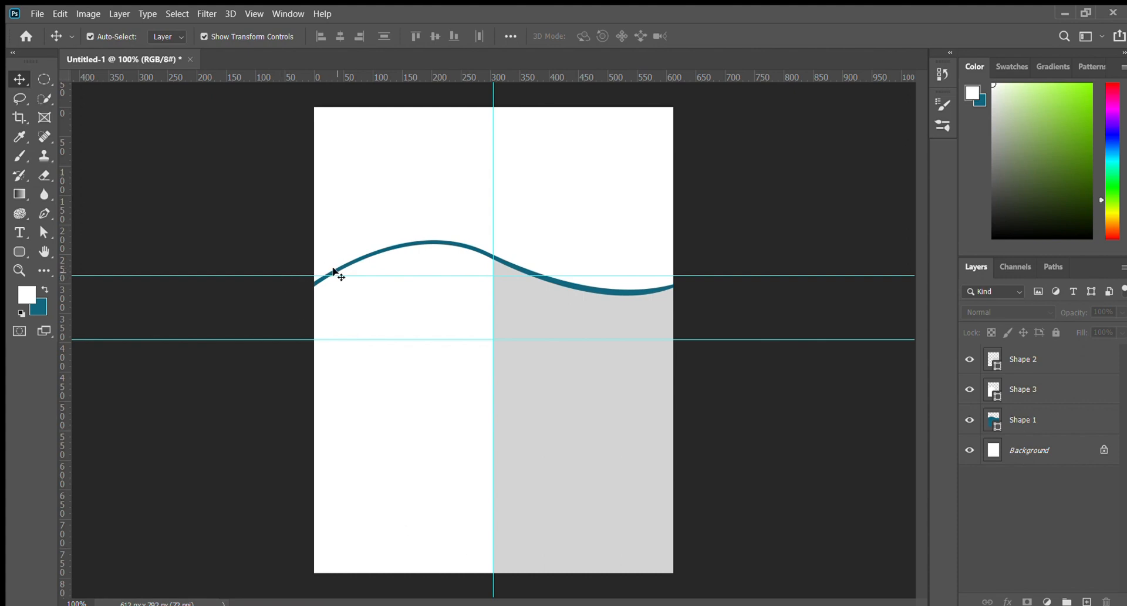
pyautogui.moveTo(334, 273); pyautogui.dragTo(344, 330)
# At 200% zoom, draw a circle with the Ellipse tool over the wave's left slope
pyautogui.hotkey('ctrl', '+')
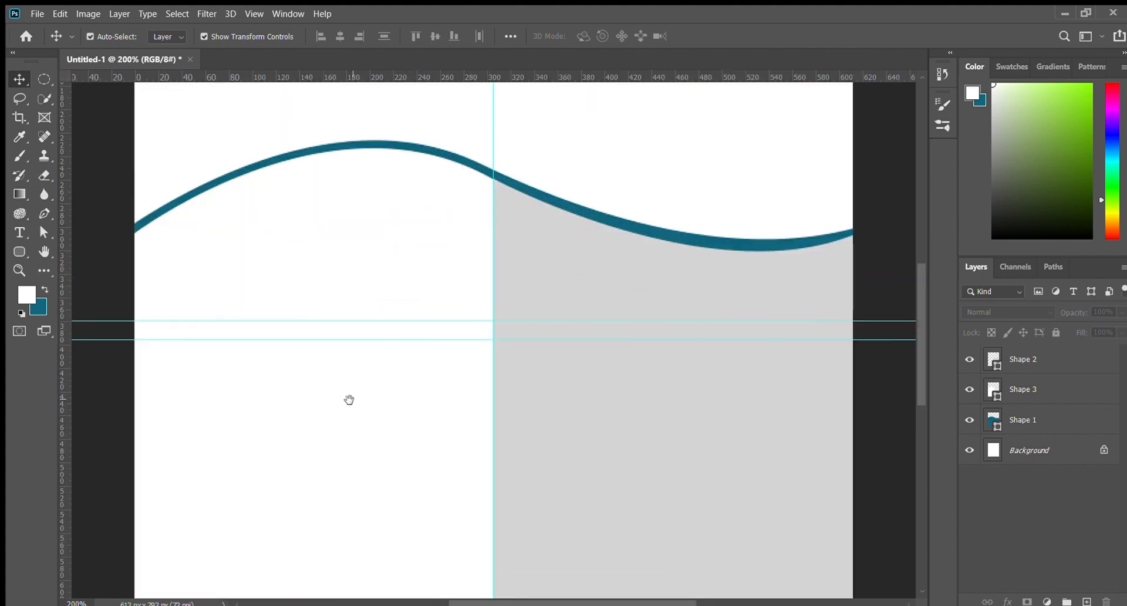
pyautogui.moveTo(349, 400); pyautogui.dragTo(466, 522)
pyautogui.click(22, 254)
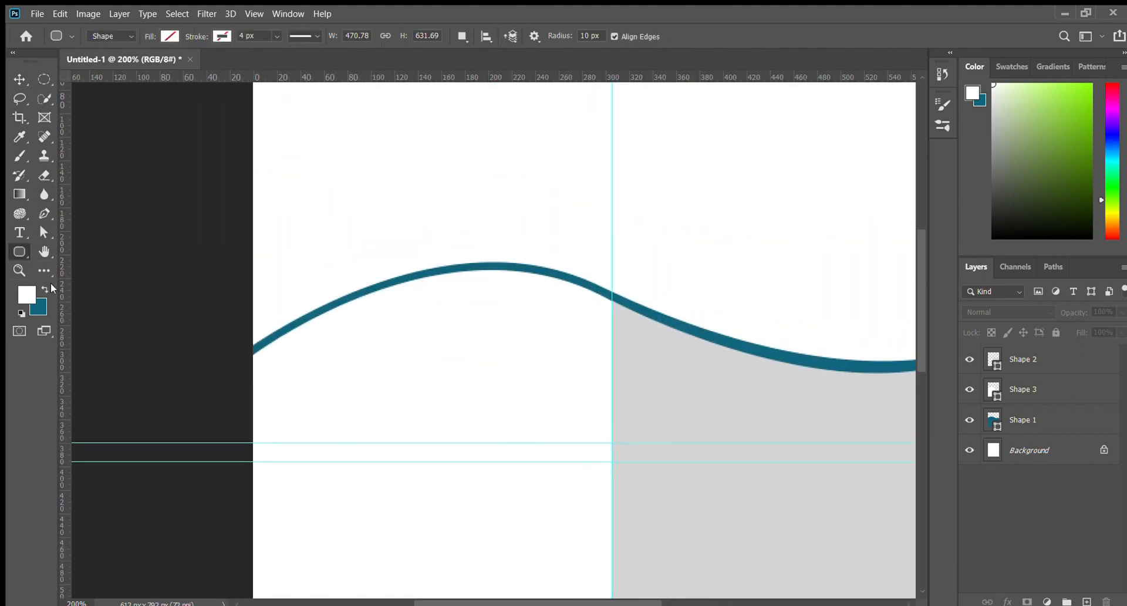
pyautogui.hotkey('shift', 'u')
pyautogui.moveTo(336, 277); pyautogui.dragTo(422, 423)
# Undo the circle, set a dotted outline style, and draw a new 97 px dotted circle
pyautogui.hotkey('ctrl', 'z')
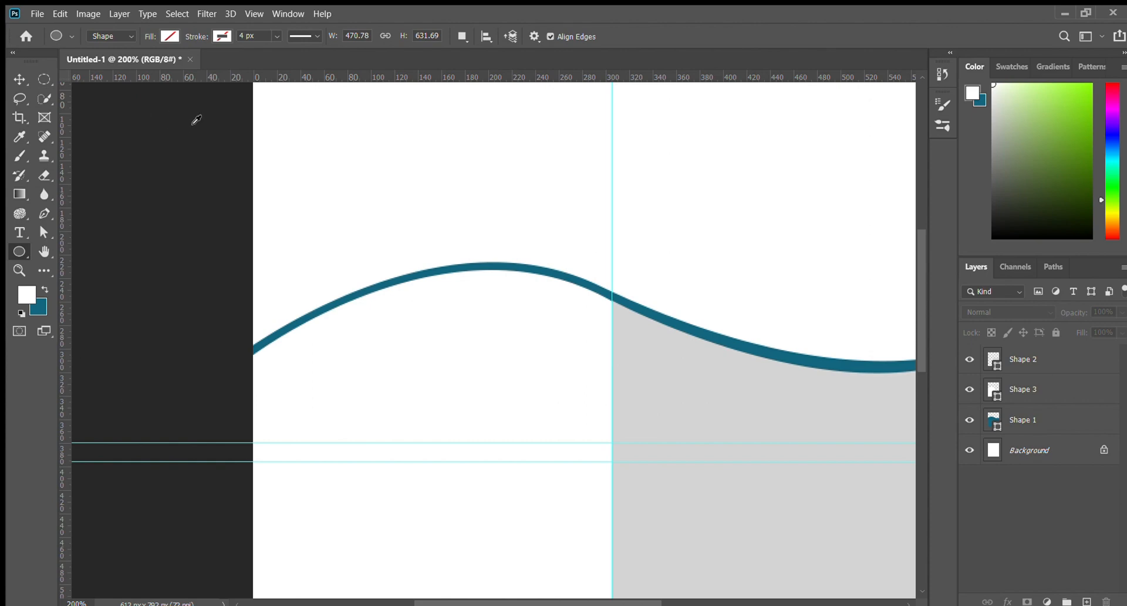
pyautogui.press('i')
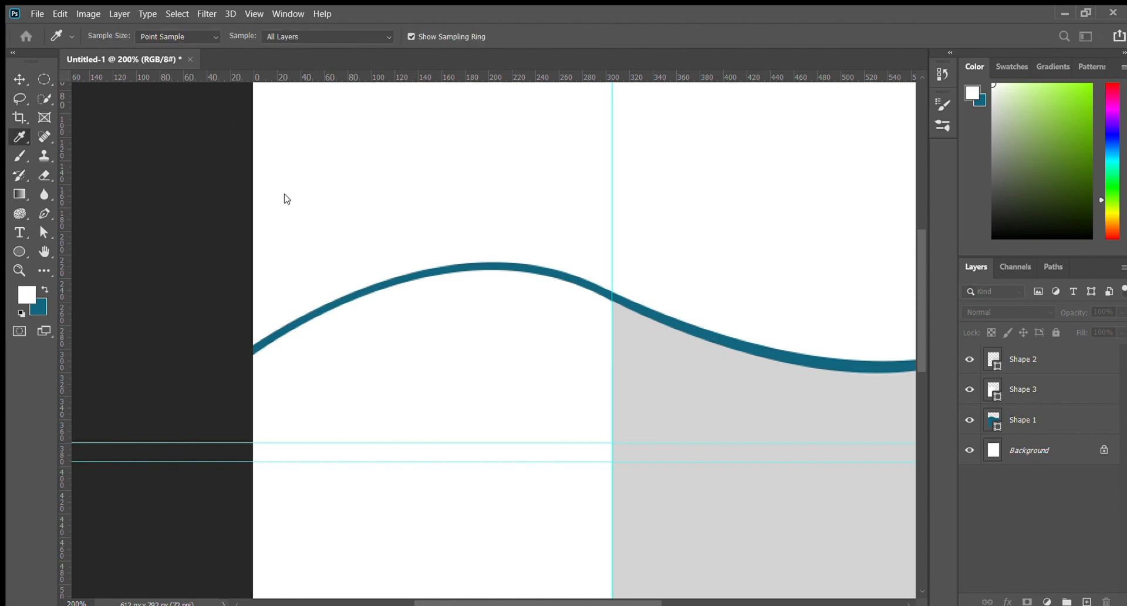
pyautogui.press('u')
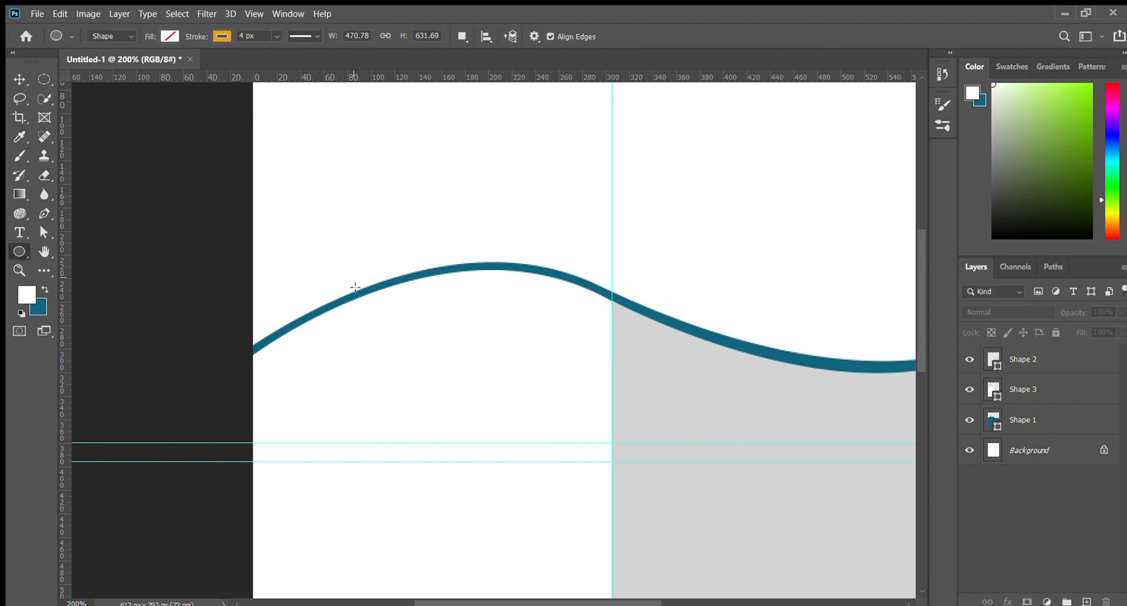
pyautogui.click(315, 36)
pyautogui.click(308, 102)
pyautogui.moveTo(334, 286); pyautogui.dragTo(447, 431)
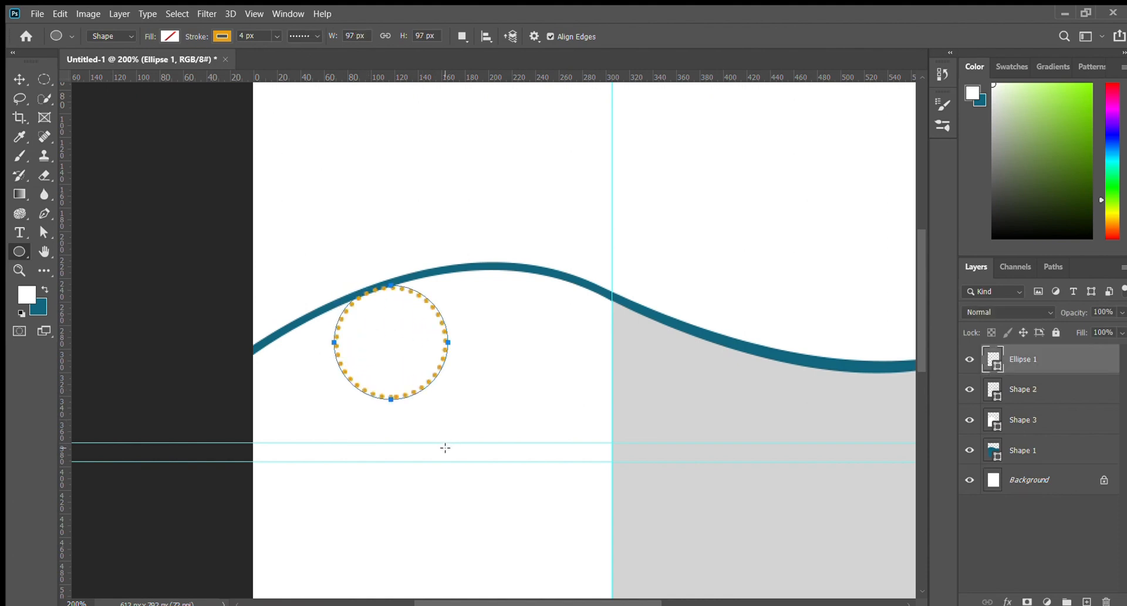
# Select the Ellipse 1 layer and nudge the circle up and left onto the wave
pyautogui.click(19, 80)
pyautogui.click(403, 390)
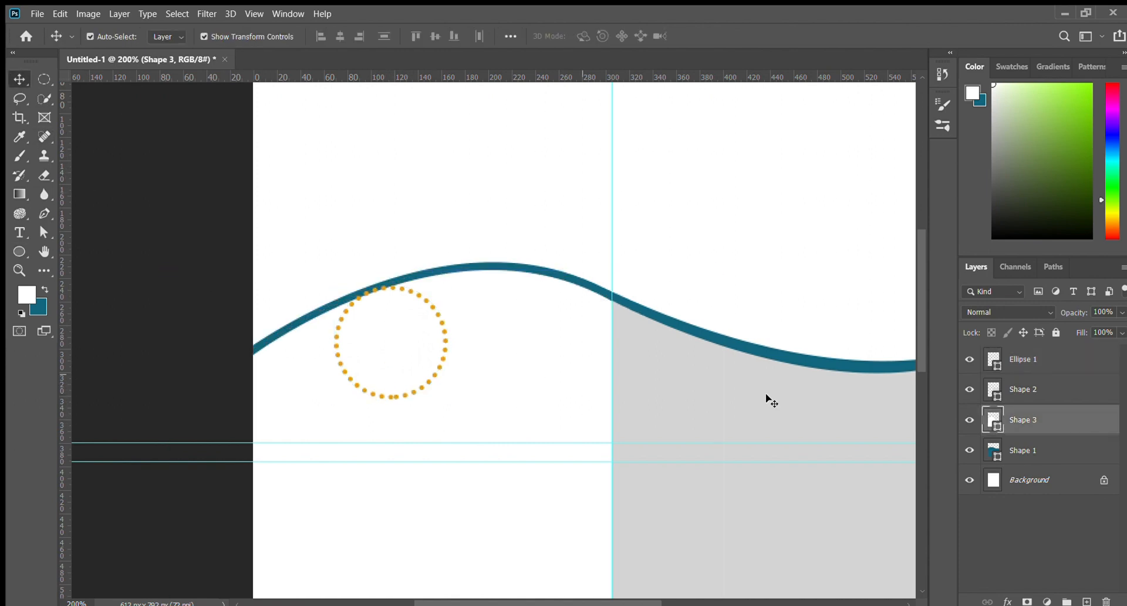
pyautogui.click(1021, 359)
pyautogui.press('Up')
pyautogui.press('Up')
pyautogui.press('Up')
pyautogui.press('Up')
pyautogui.press('Up')
pyautogui.press('Up')
pyautogui.press('Up')
pyautogui.press('Up')
pyautogui.press('Up')
pyautogui.press('Up')
pyautogui.press('Up')
pyautogui.press('Up')
pyautogui.press('Up')
pyautogui.press('Up')
pyautogui.press('Up')
pyautogui.press('Up')
pyautogui.press('Up')
pyautogui.press('Up')
pyautogui.press('Up')
pyautogui.press('Up')
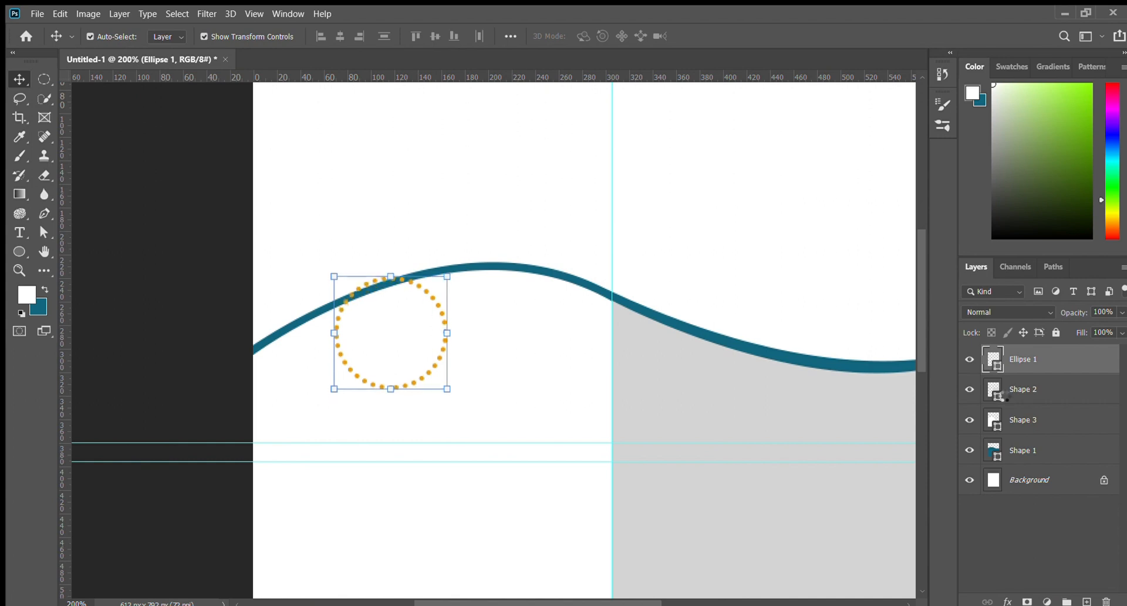
pyautogui.press('Up')
pyautogui.press('Up')
pyautogui.press('Up')
pyautogui.press('Up')
pyautogui.press('Up')
pyautogui.press('Up')
pyautogui.press('Up')
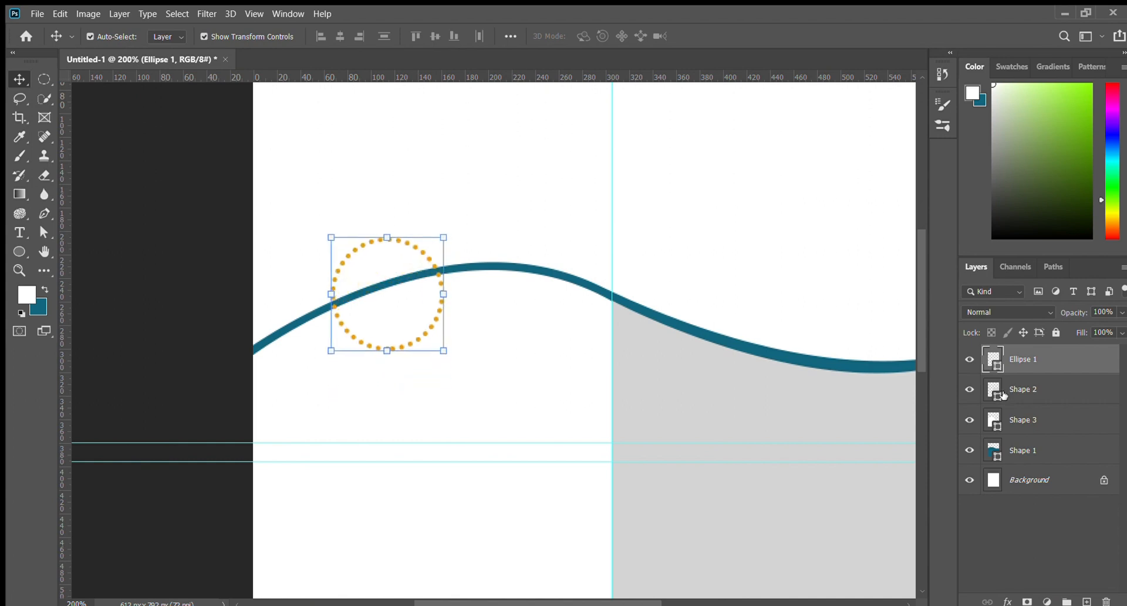
pyautogui.press('Left')
pyautogui.press('Left')
pyautogui.press('Left')
pyautogui.press('Left')
pyautogui.press('Left')
pyautogui.press('Left')
pyautogui.click(213, 235)
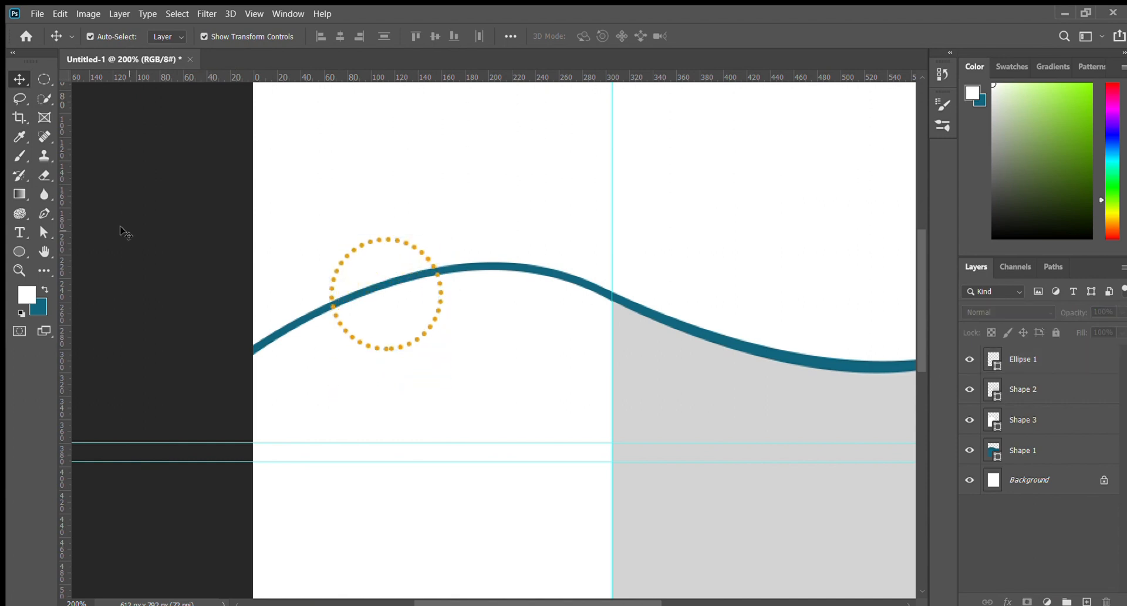
# Thin the circle's outline to 2 px and change its fill to black
pyautogui.click(19, 251)
pyautogui.moveTo(196, 36)
pyautogui.mouseDown()
pyautogui.moveTo(157, 36)
pyautogui.moveTo(214, 36)
pyautogui.moveTo(164, 35)
pyautogui.mouseUp()
pyautogui.click(1055, 361)
pyautogui.hotkey('alt', 'Delete')
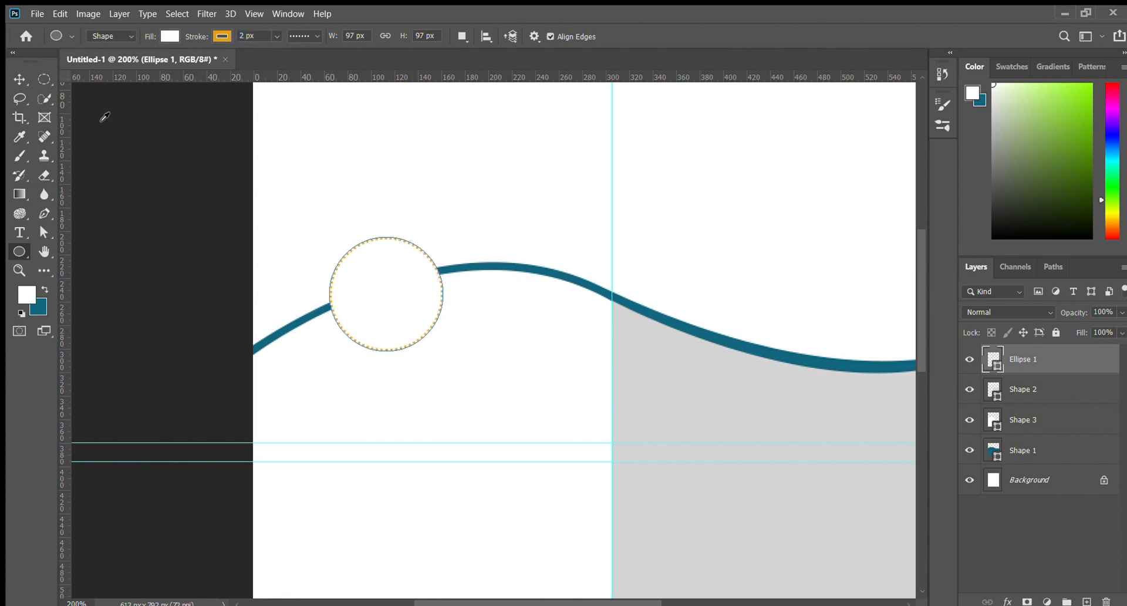
pyautogui.click(153, 115)
# Thicken the dotted outline to 4 px and nudge the circle left into place
pyautogui.click(26, 82)
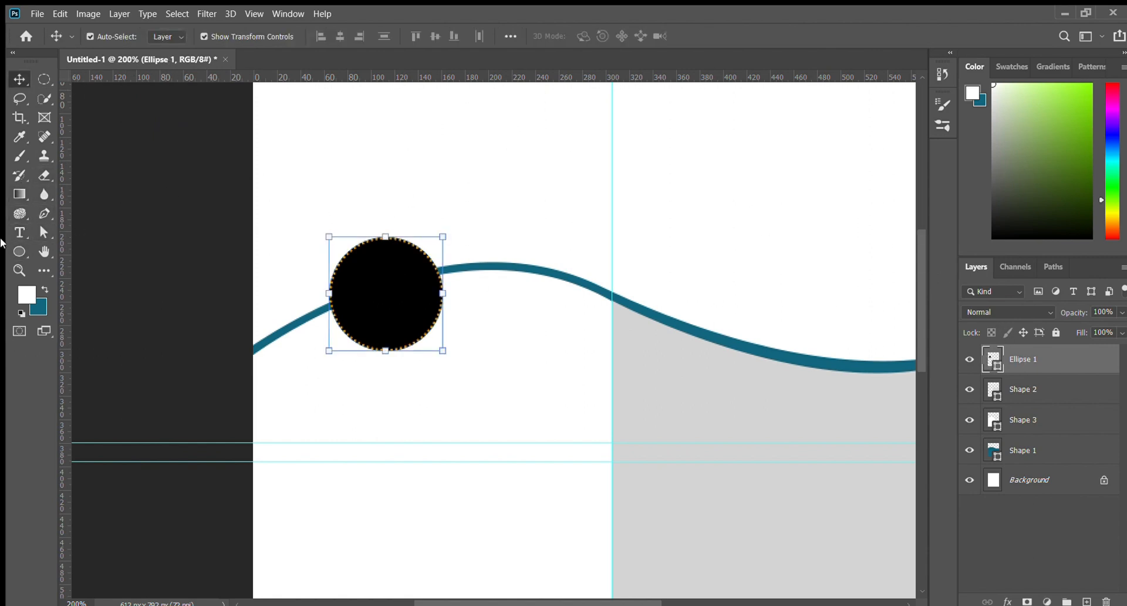
pyautogui.click(20, 251)
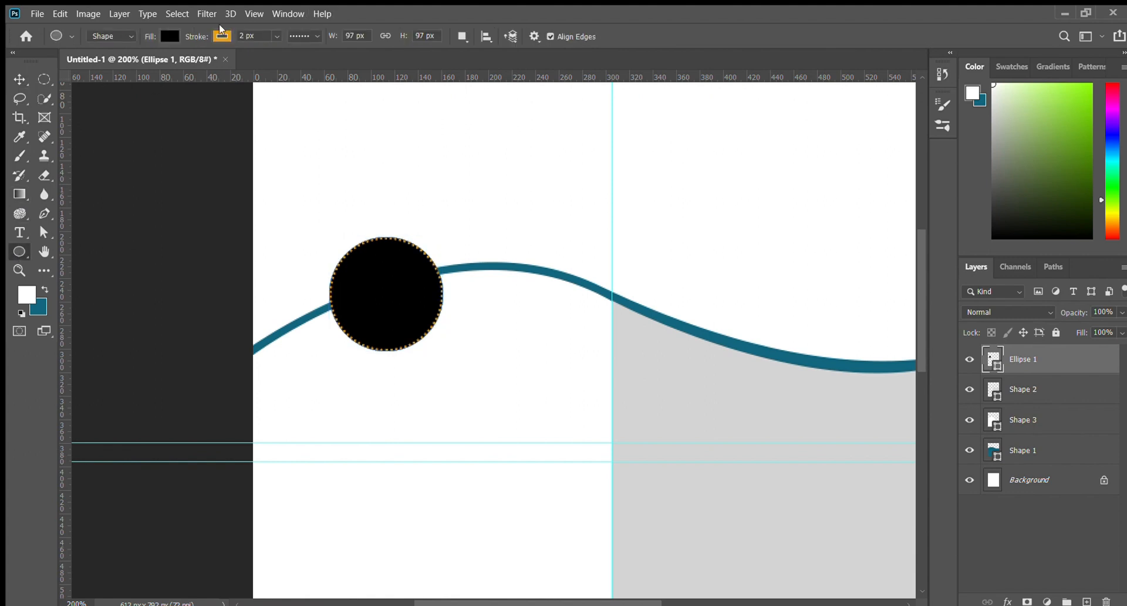
pyautogui.moveTo(200, 37); pyautogui.dragTo(202, 37)
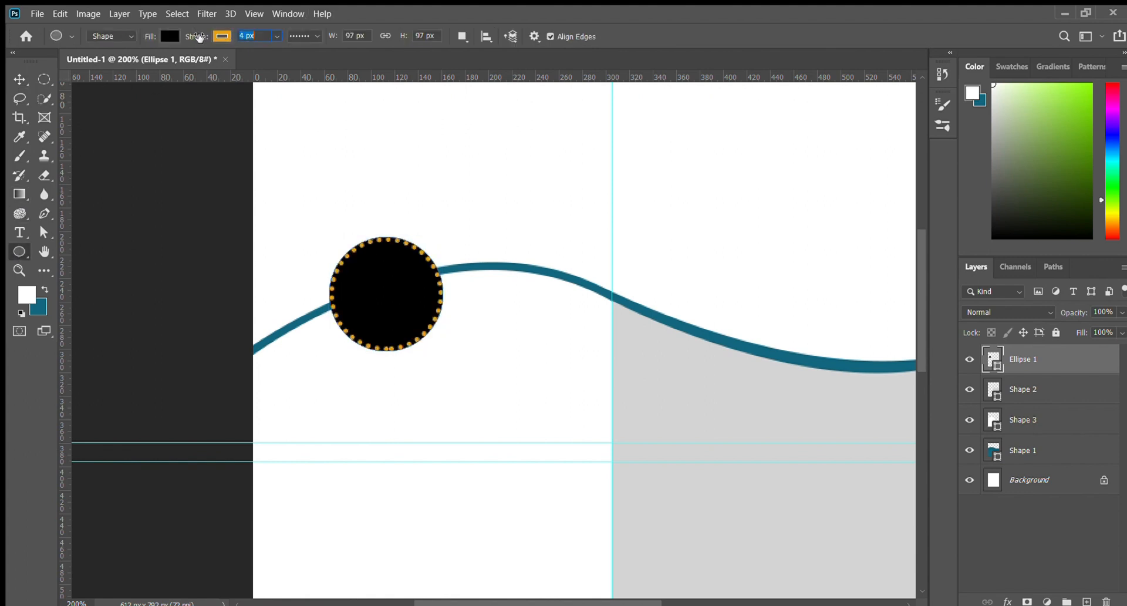
pyautogui.click(19, 79)
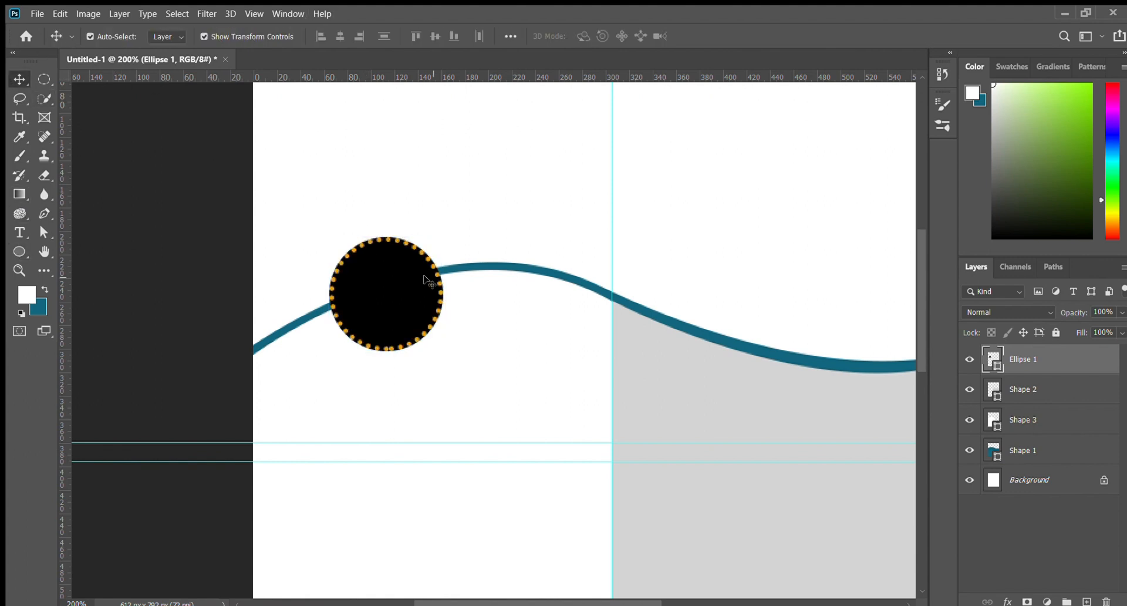
pyautogui.press('Down')
pyautogui.press('Down')
pyautogui.press('Down')
pyautogui.press('Up')
pyautogui.press('Left')
pyautogui.press('Left')
pyautogui.press('Left')
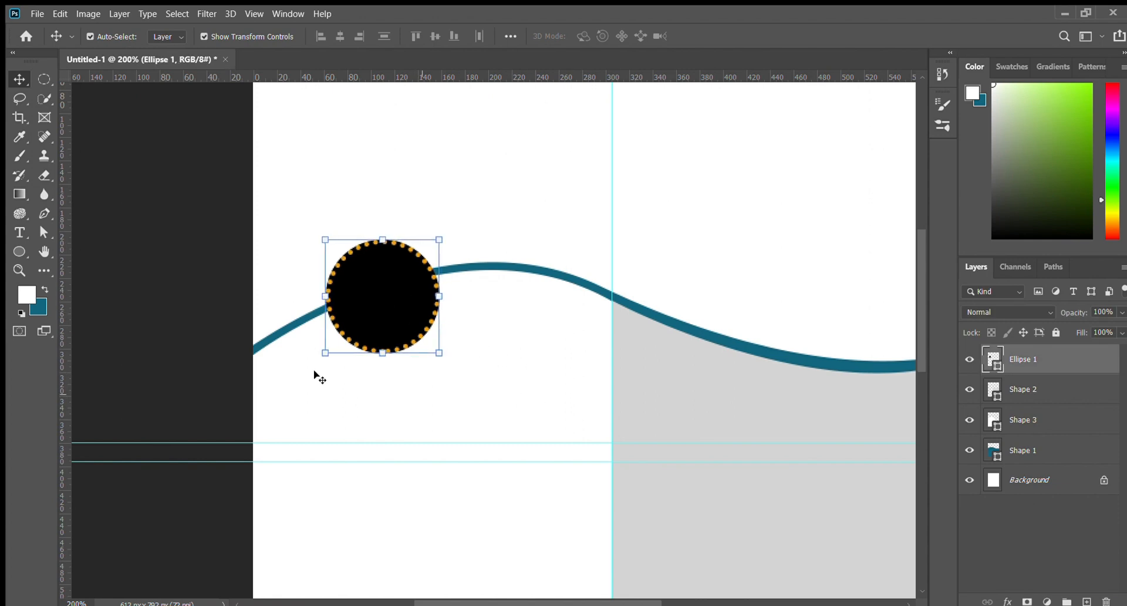
# Copy the black circle onto the wave's centre crest and right trough, aligning all three
pyautogui.click(404, 305)
pyautogui.hscroll(5, 531, 387)
pyautogui.scroll(-2, 531, 386)
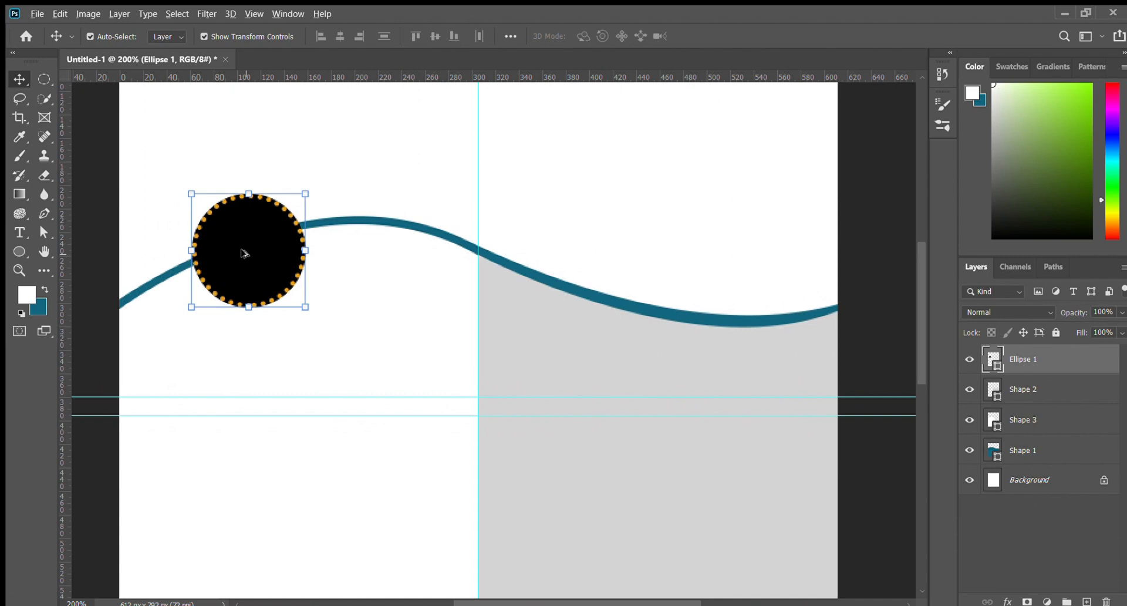
pyautogui.moveTo(244, 253); pyautogui.dragTo(727, 342)
pyautogui.moveTo(724, 343); pyautogui.dragTo(716, 342)
pyautogui.moveTo(480, 246); pyautogui.dragTo(480, 253)
pyautogui.moveTo(236, 270); pyautogui.dragTo(199, 283)
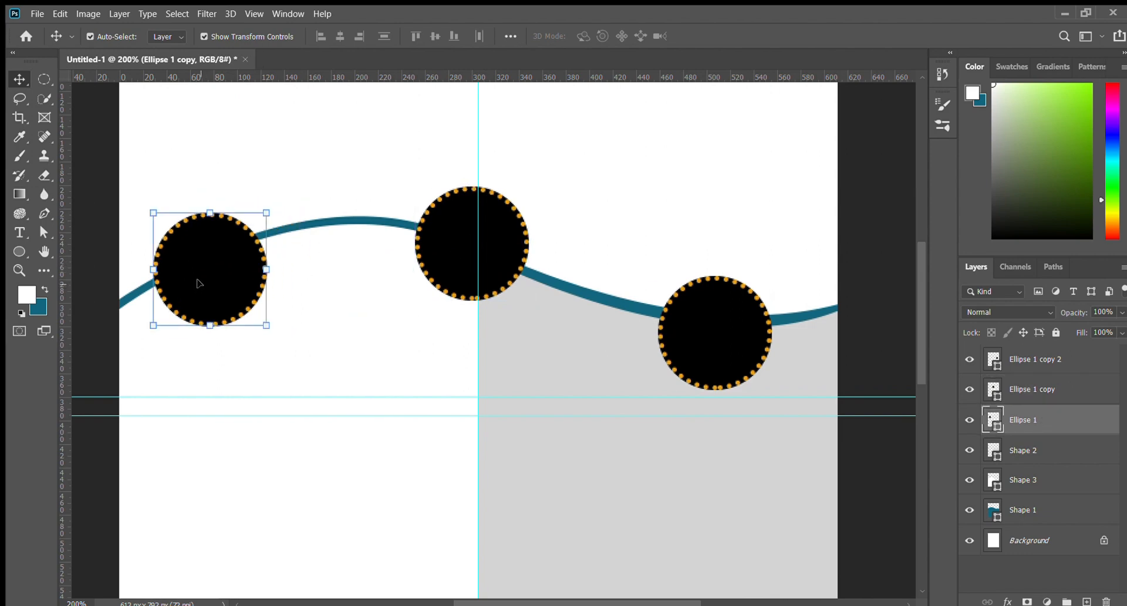
# At 100% view, nudge the right circle slightly higher and turn Auto-Select off
pyautogui.click(91, 263)
pyautogui.hotkey('ctrl', '-')
pyautogui.hotkey('ctrl', '-')
pyautogui.hotkey('ctrl', '+')
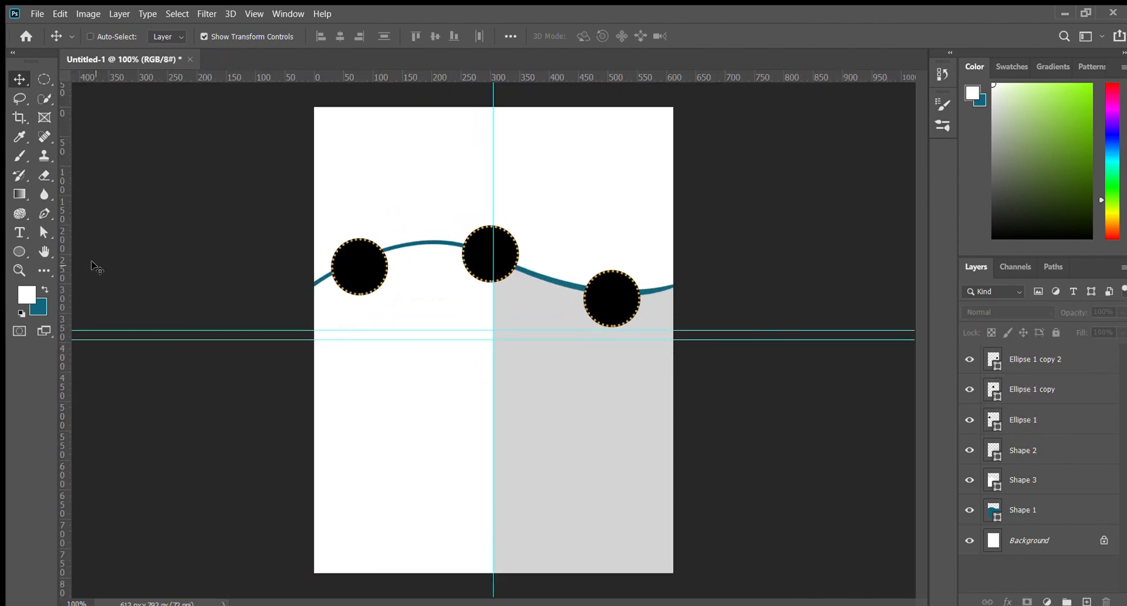
pyautogui.click(608, 317)
pyautogui.press('Up')
pyautogui.press('Up')
pyautogui.press('Up')
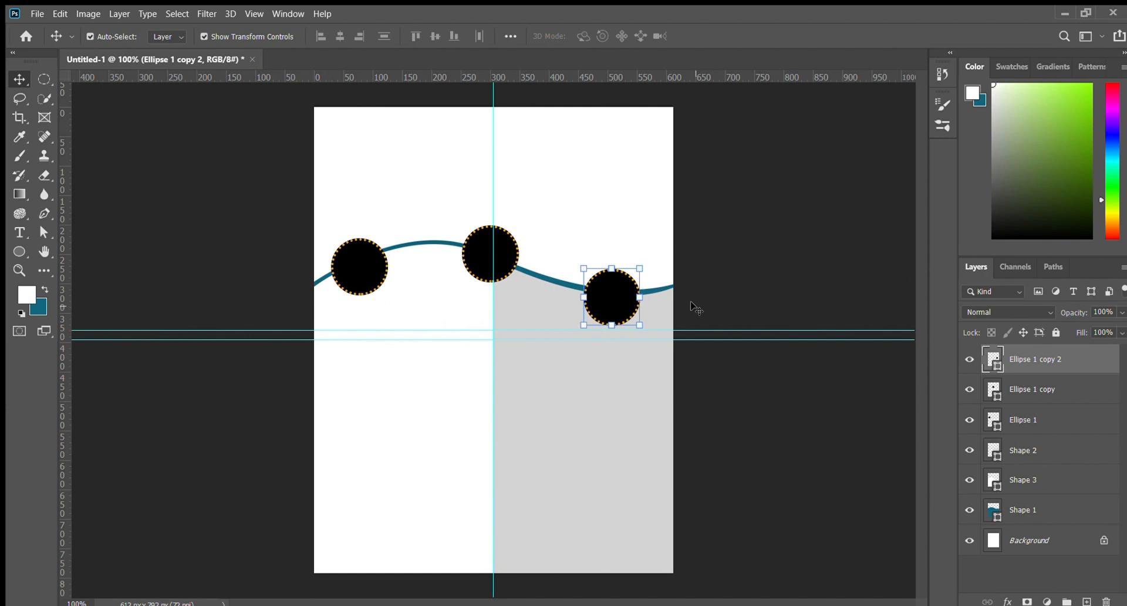
pyautogui.click(690, 299)
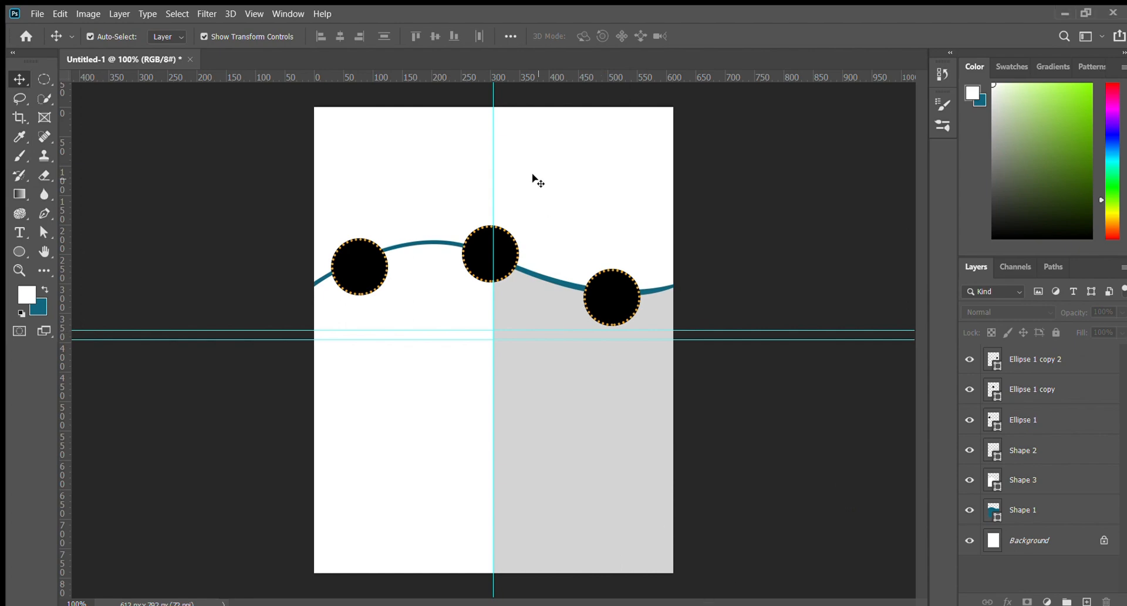
pyautogui.press('ctrl')
# Paste the food photo and move its layer beneath the teal wave and circle shapes
pyautogui.hotkey('ctrl', 'v')
pyautogui.moveTo(550, 353); pyautogui.dragTo(540, 295)
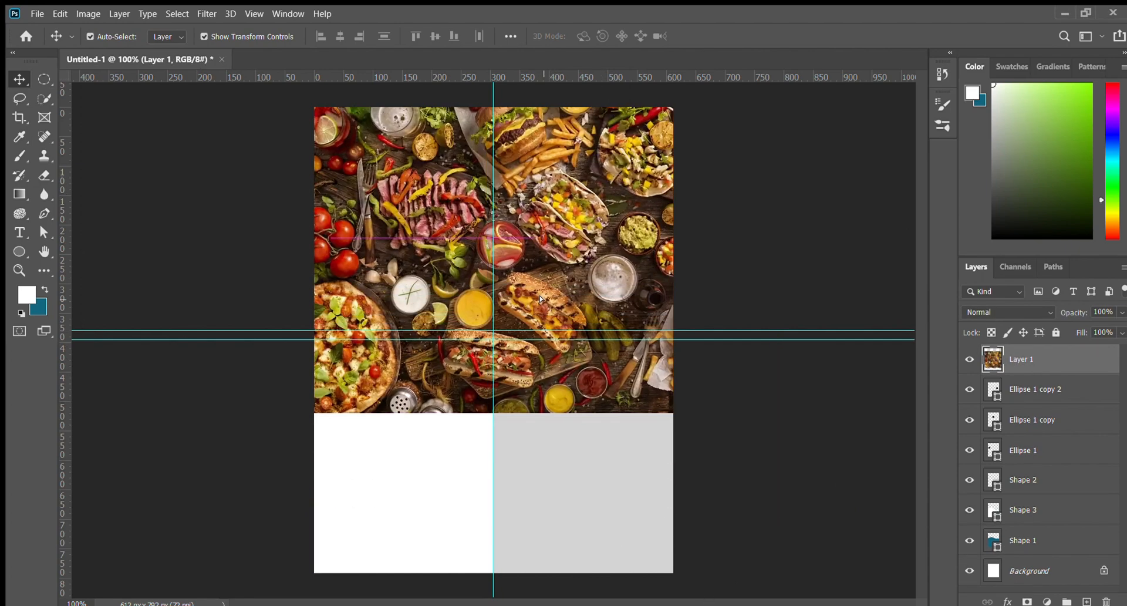
pyautogui.moveTo(1045, 361); pyautogui.dragTo(1031, 557)
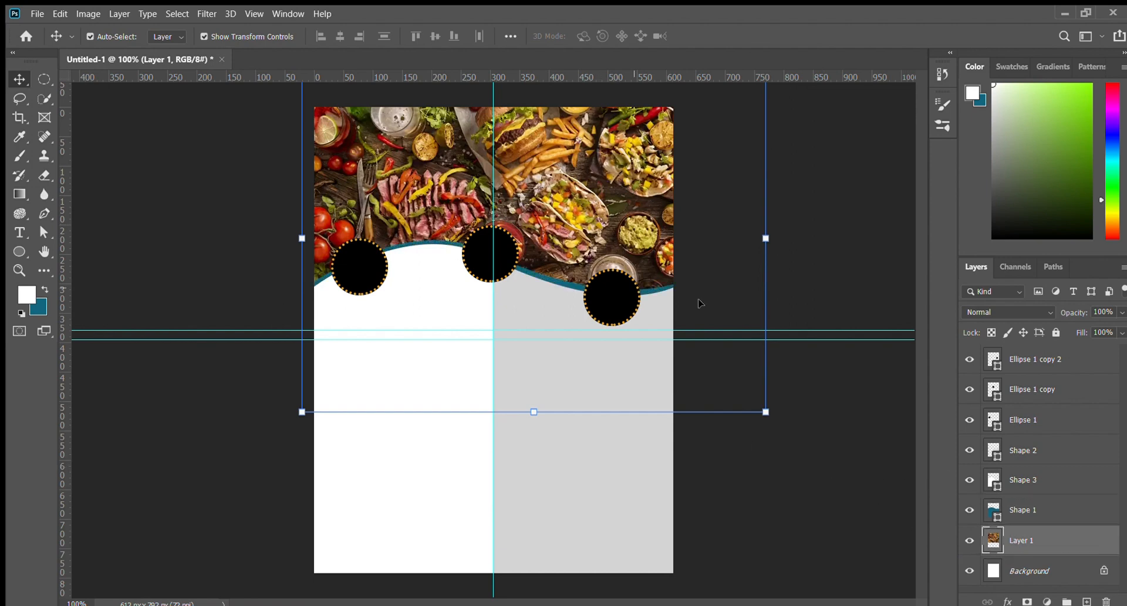
# Scale and crop the food photo to span the page width across the top of the poster
pyautogui.moveTo(766, 416); pyautogui.dragTo(690, 347)
pyautogui.moveTo(621, 237); pyautogui.dragTo(607, 229)
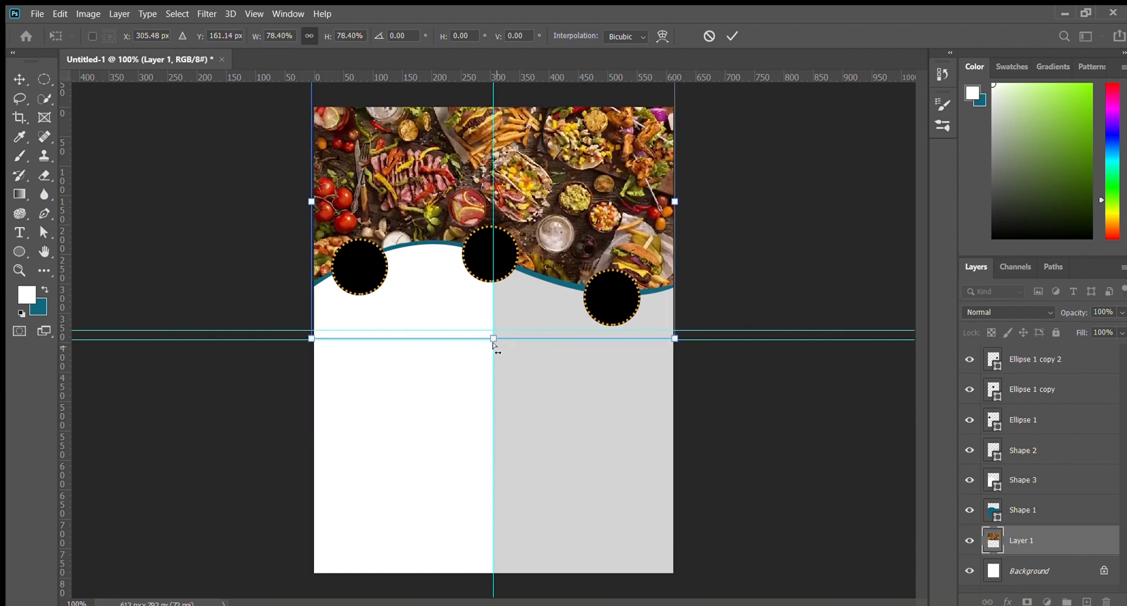
pyautogui.moveTo(493, 339); pyautogui.dragTo(493, 303)
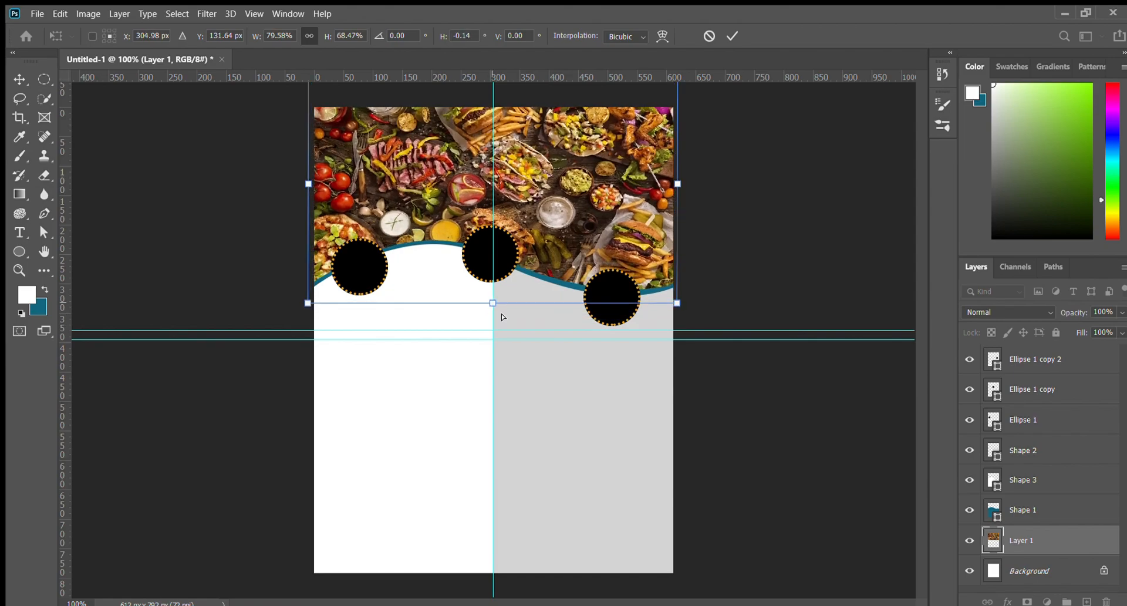
pyautogui.scroll(5, 578, 391)
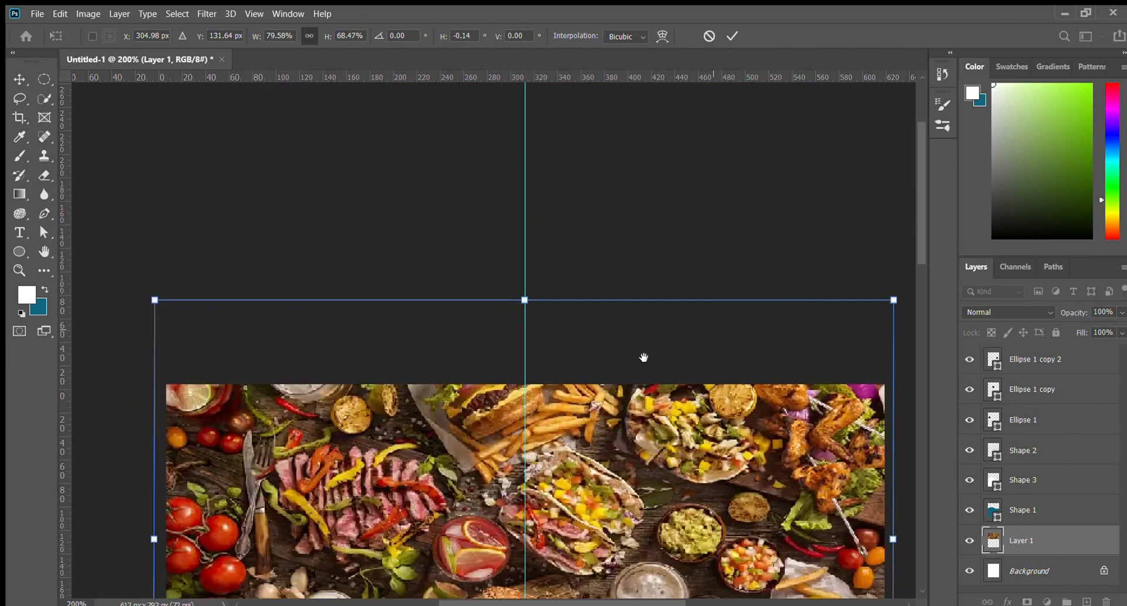
pyautogui.moveTo(534, 291); pyautogui.dragTo(535, 368)
pyautogui.press('Return')
pyautogui.scroll(-5, 546, 356)
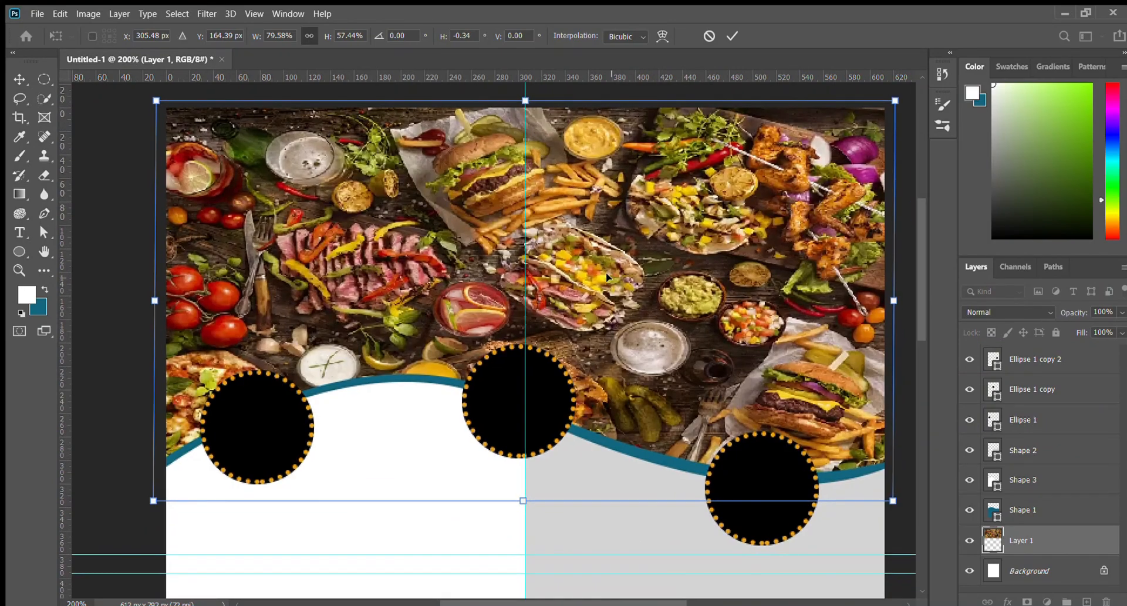
pyautogui.moveTo(522, 503); pyautogui.dragTo(525, 483)
pyautogui.press('Return')
pyautogui.click(109, 238)
pyautogui.hotkey('ctrl', '-')
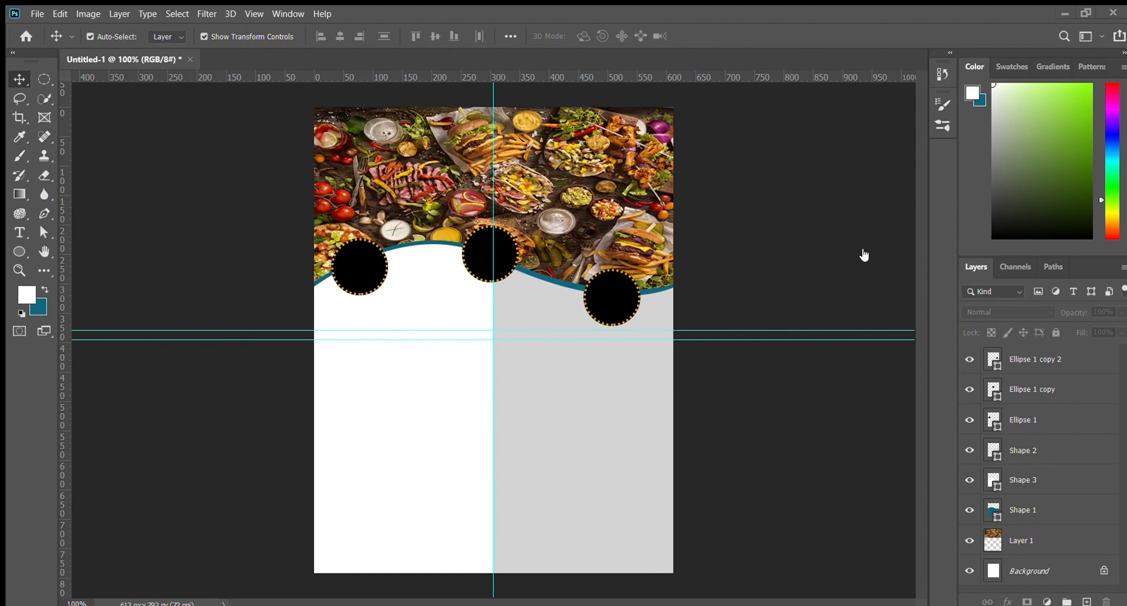
# Paste the burger photo above Ellipse 1, clip it into the left circle and scale it to 66.97%
pyautogui.click(361, 277)
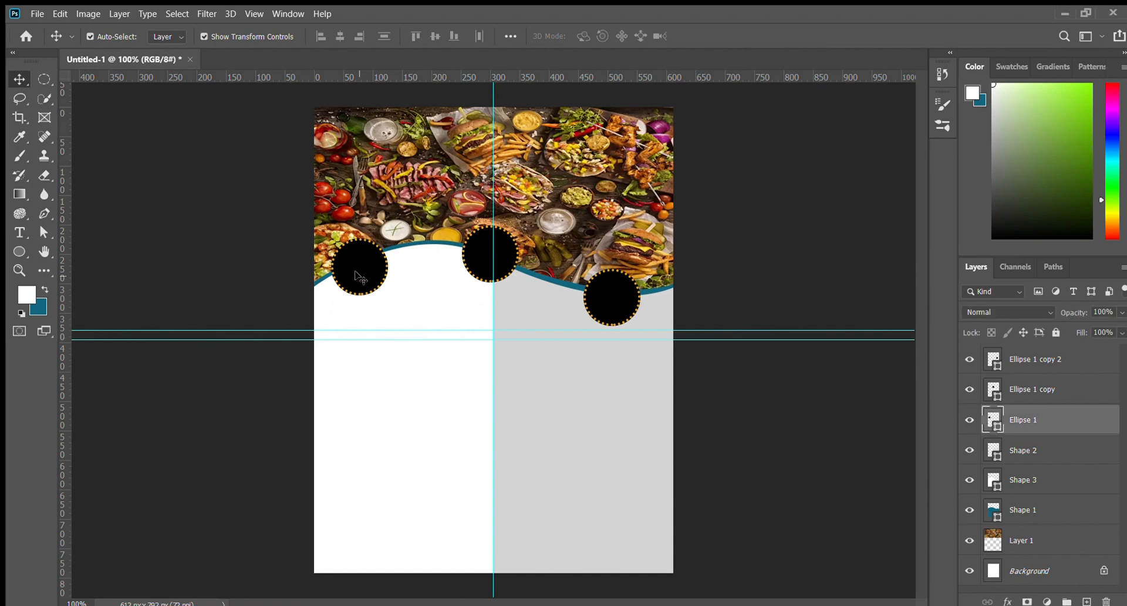
pyautogui.hotkey('ctrl', 'v')
pyautogui.moveTo(368, 286); pyautogui.dragTo(270, 285)
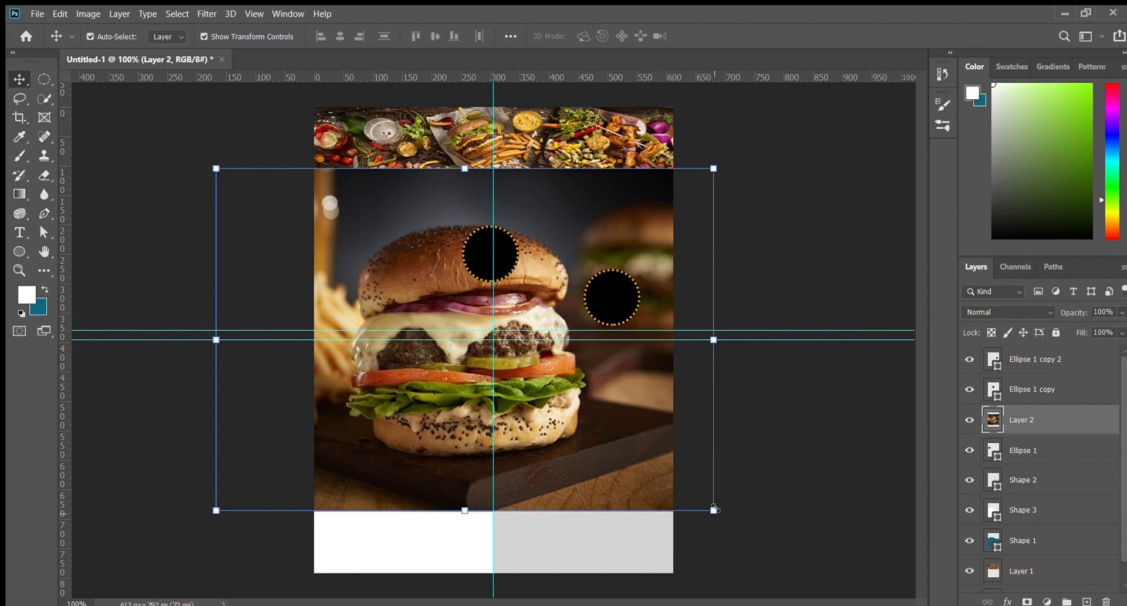
pyautogui.moveTo(714, 510); pyautogui.dragTo(370, 288)
pyautogui.click(744, 423)
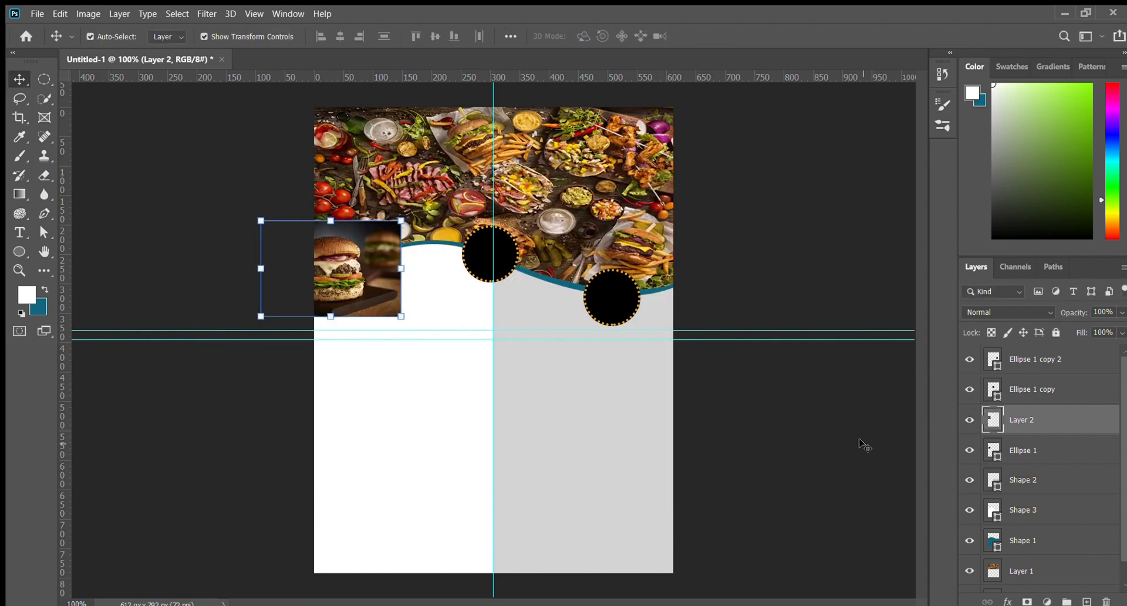
pyautogui.hotkey('ctrl', 'alt', 'g')
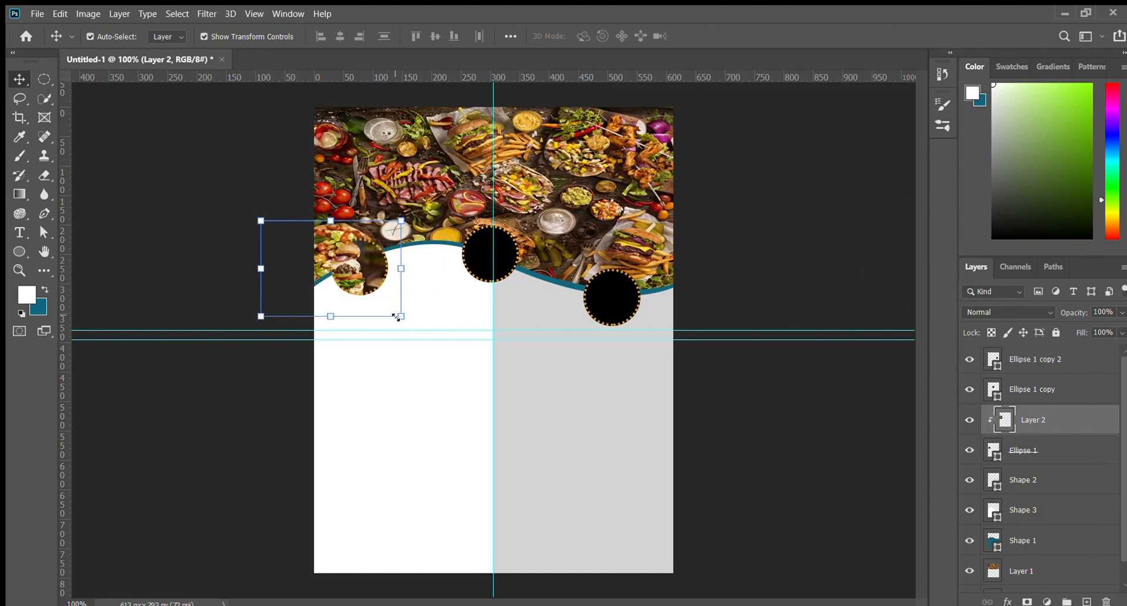
pyautogui.moveTo(397, 317); pyautogui.dragTo(369, 283)
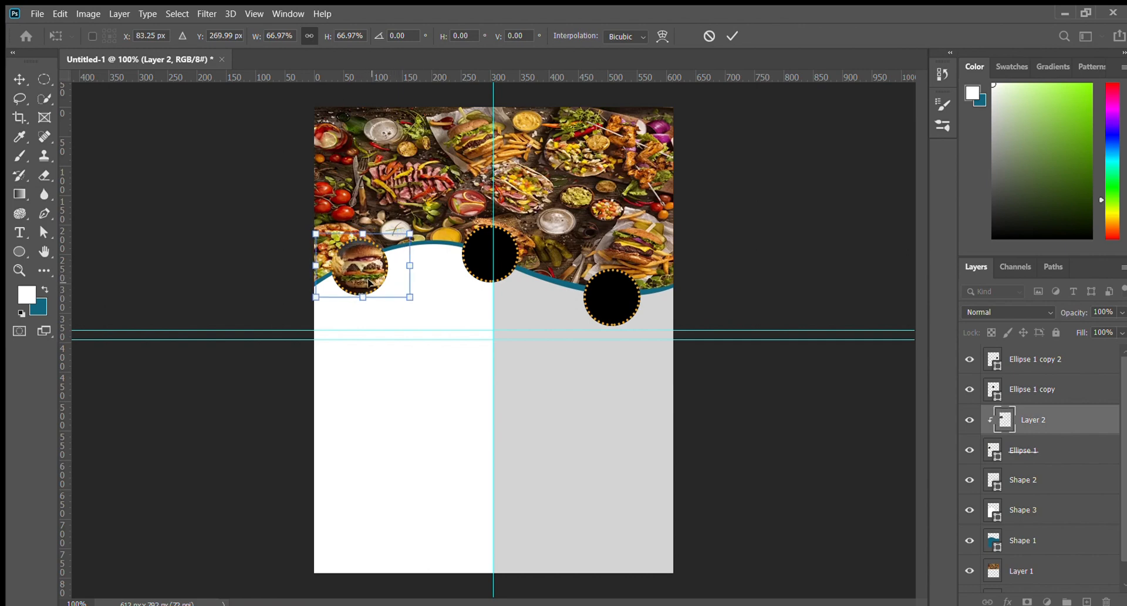
pyautogui.press('Left')
pyautogui.press('Left')
pyautogui.press('Left')
pyautogui.press('Left')
pyautogui.press('Left')
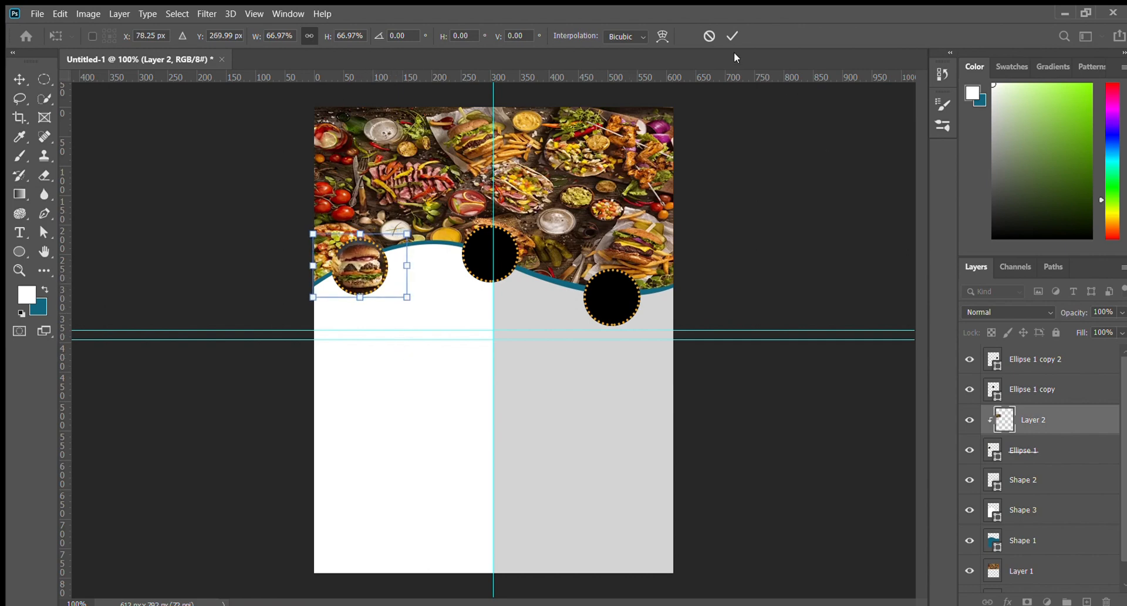
pyautogui.click(731, 36)
pyautogui.click(196, 252)
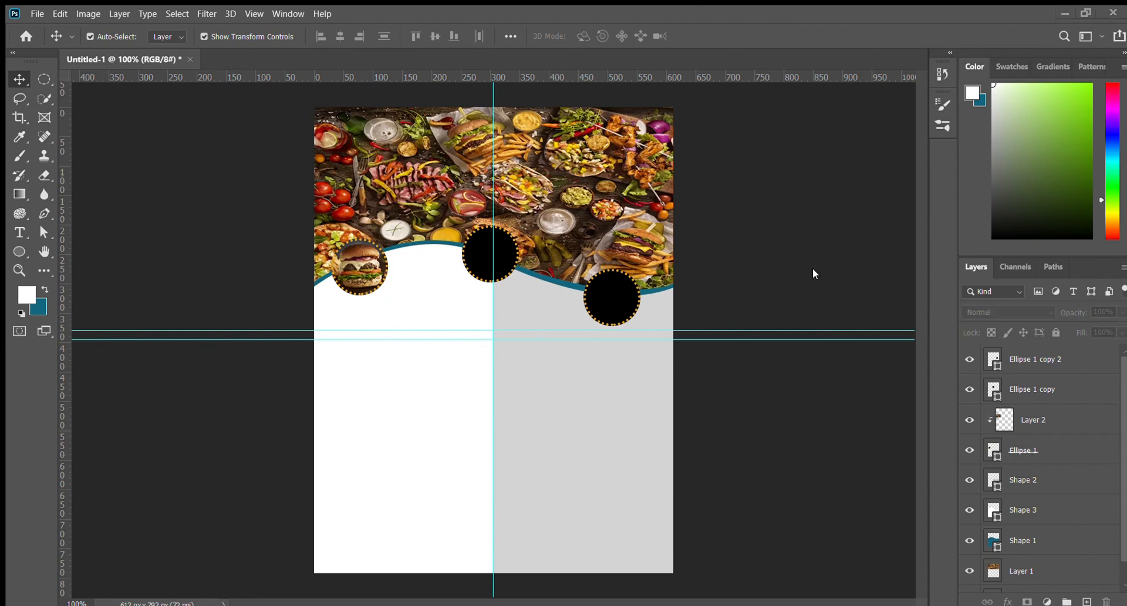
# Paste the pizza photo above Ellipse 1 copy, shrink it and place it over the middle circle
pyautogui.click(483, 249)
pyautogui.hotkey('ctrl', 'v')
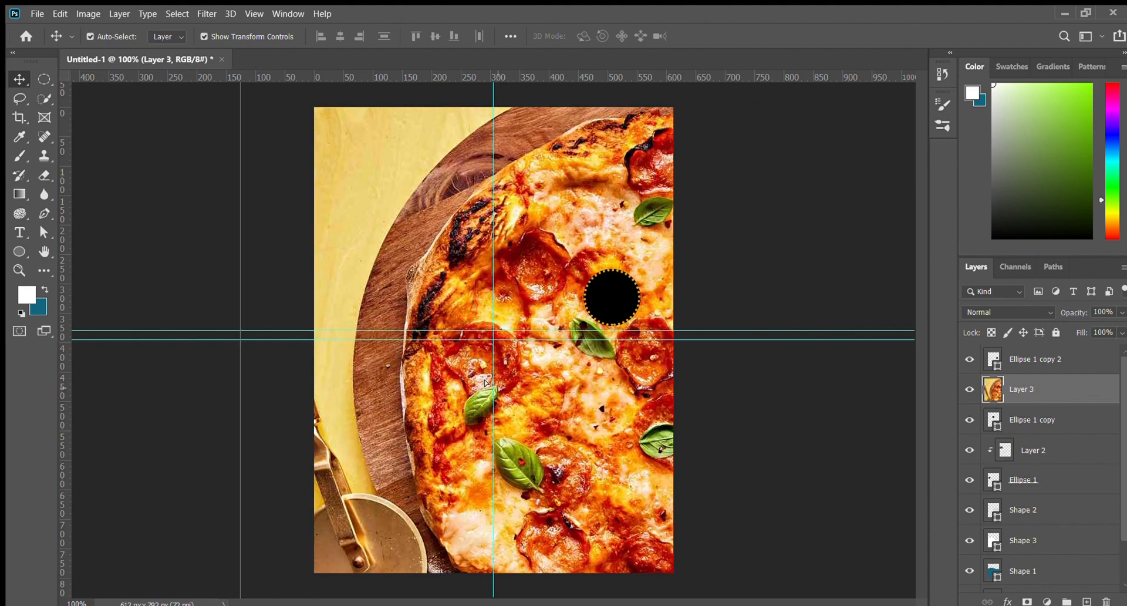
pyautogui.moveTo(233, 371); pyautogui.dragTo(367, 305)
pyautogui.moveTo(771, 444); pyautogui.dragTo(468, 242)
pyautogui.press('Return')
pyautogui.moveTo(403, 205); pyautogui.dragTo(500, 261)
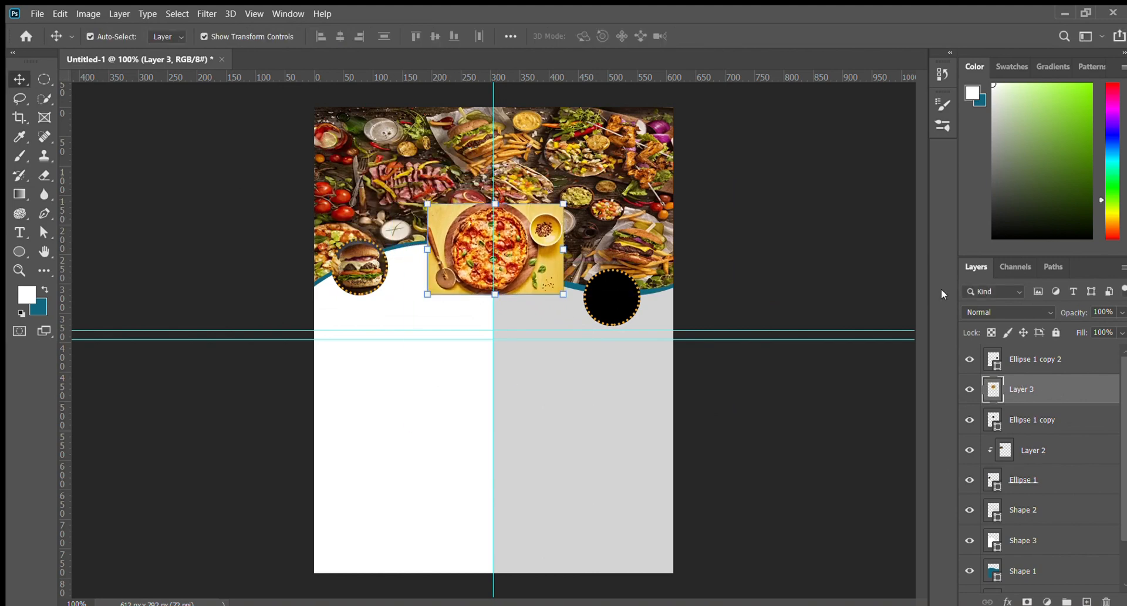
# Clip the pizza into the middle circle and scale it to 61.64% to fit
pyautogui.hotkey('ctrl', 'alt', 'g')
pyautogui.hotkey('ctrl', 't')
pyautogui.moveTo(563, 294); pyautogui.dragTo(475, 263)
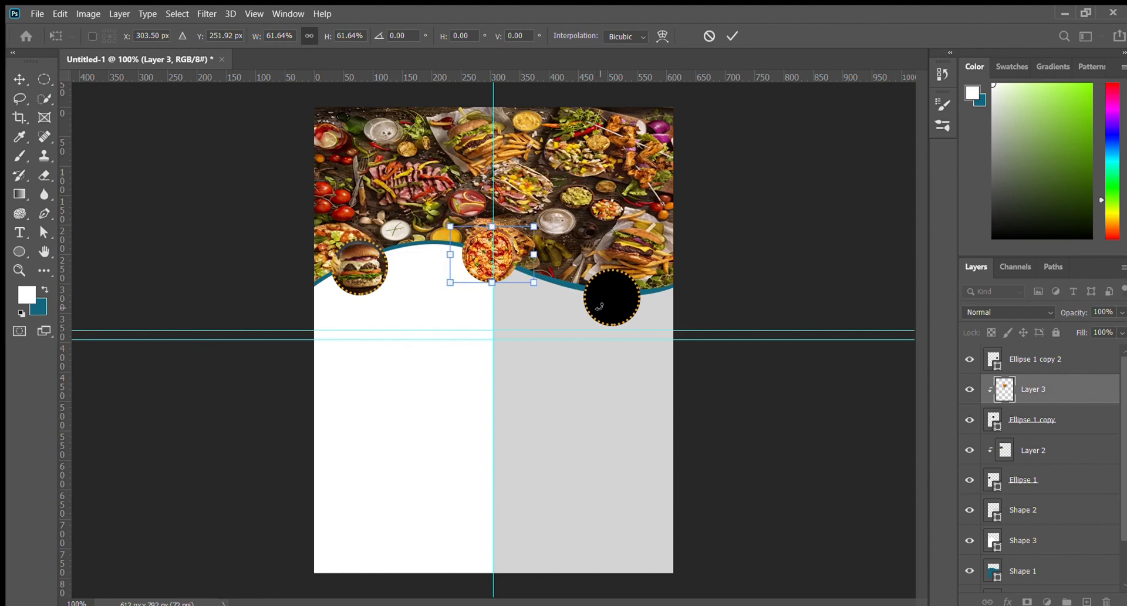
pyautogui.press('Left')
pyautogui.press('Left')
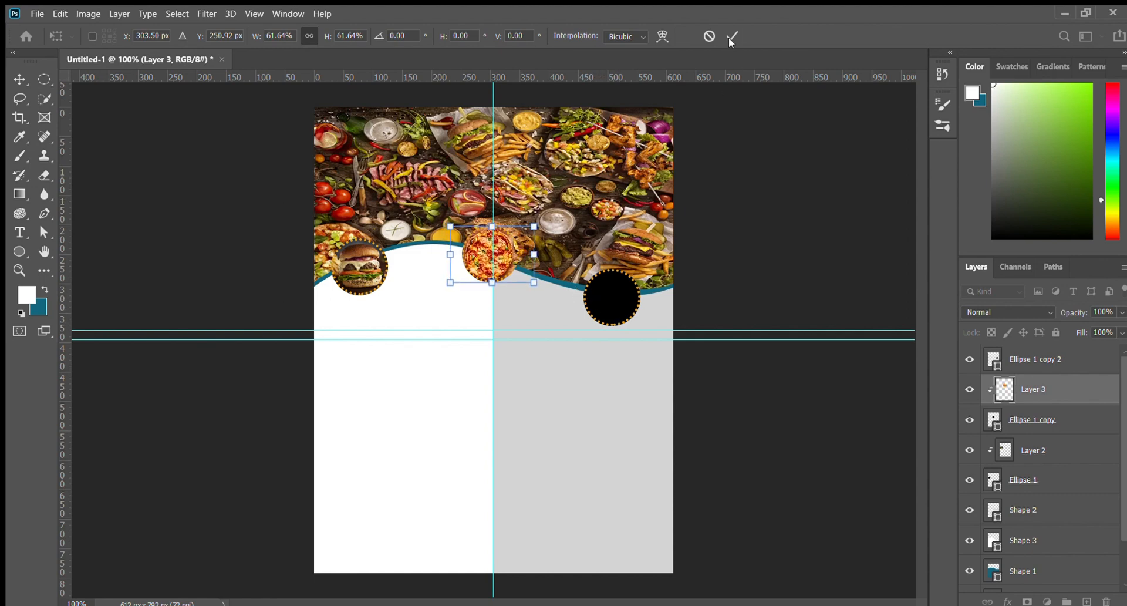
pyautogui.click(732, 36)
pyautogui.hotkey('ctrl', '+')
pyautogui.hotkey('ctrl', '+')
pyautogui.scroll(3, 519, 237)
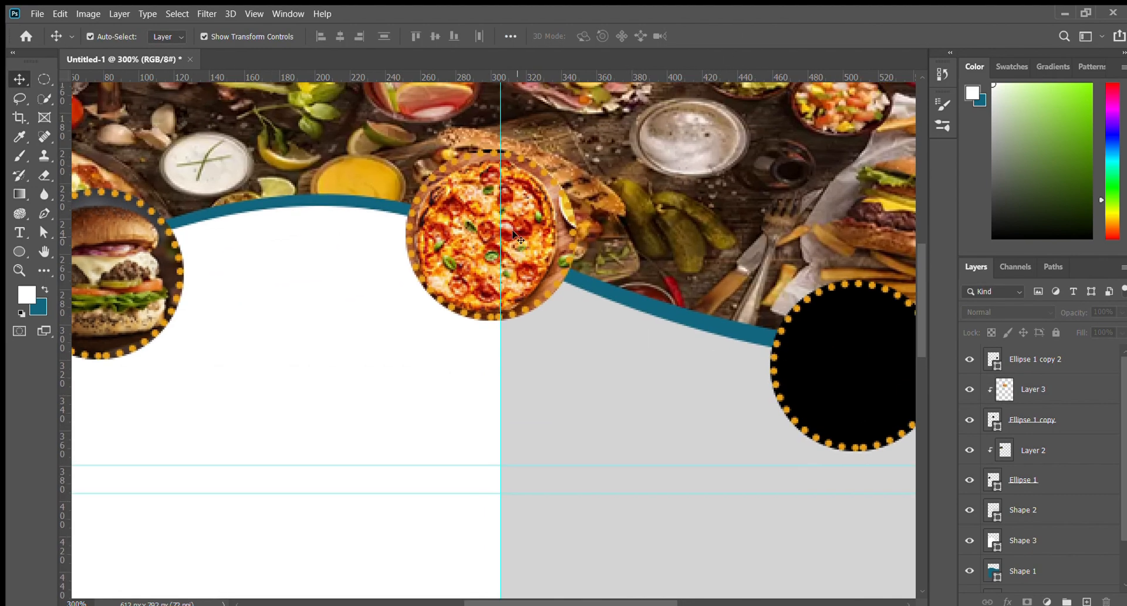
pyautogui.click(519, 238)
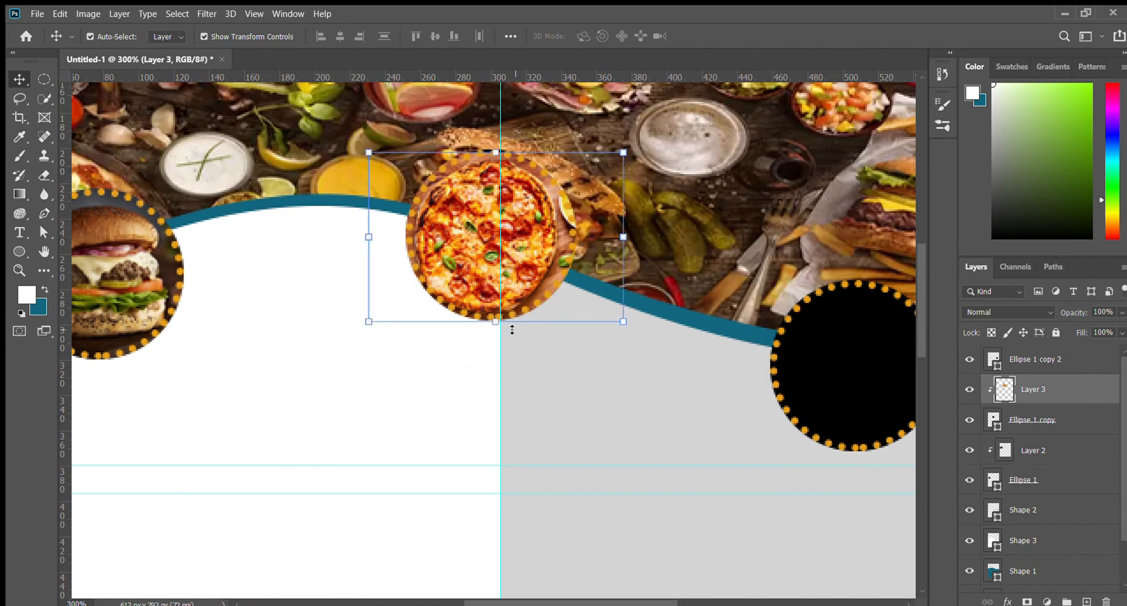
pyautogui.click(535, 387)
pyautogui.hotkey('ctrl', '-')
pyautogui.hotkey('ctrl', '-')
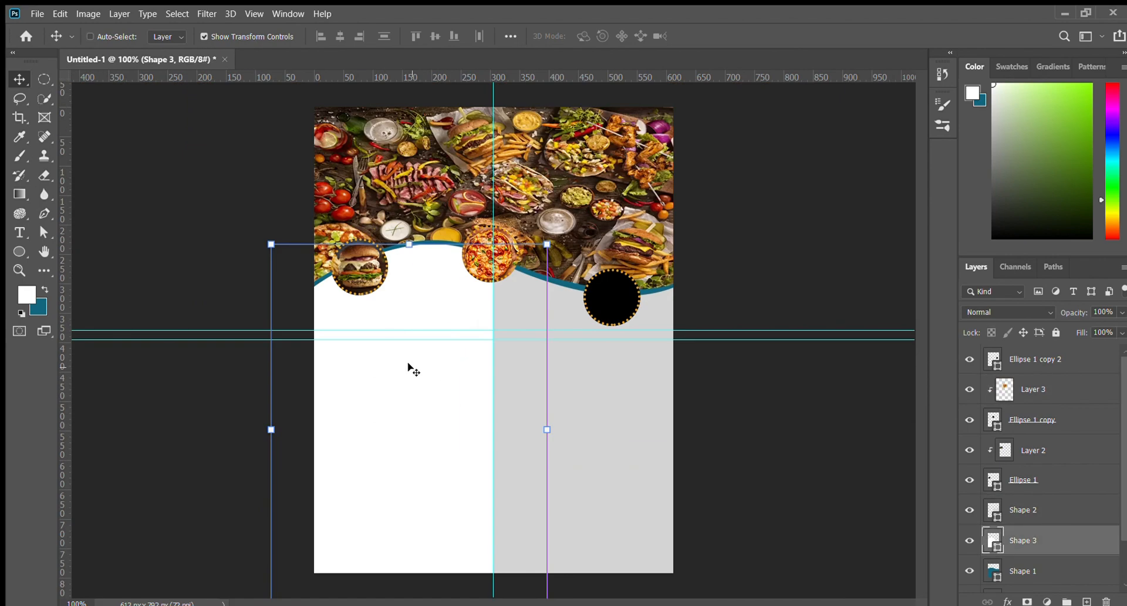
# Paste the chicken photo above the right circle, shrink it and move it over the circle
pyautogui.click(126, 209)
pyautogui.hotkey('ctrl', '+')
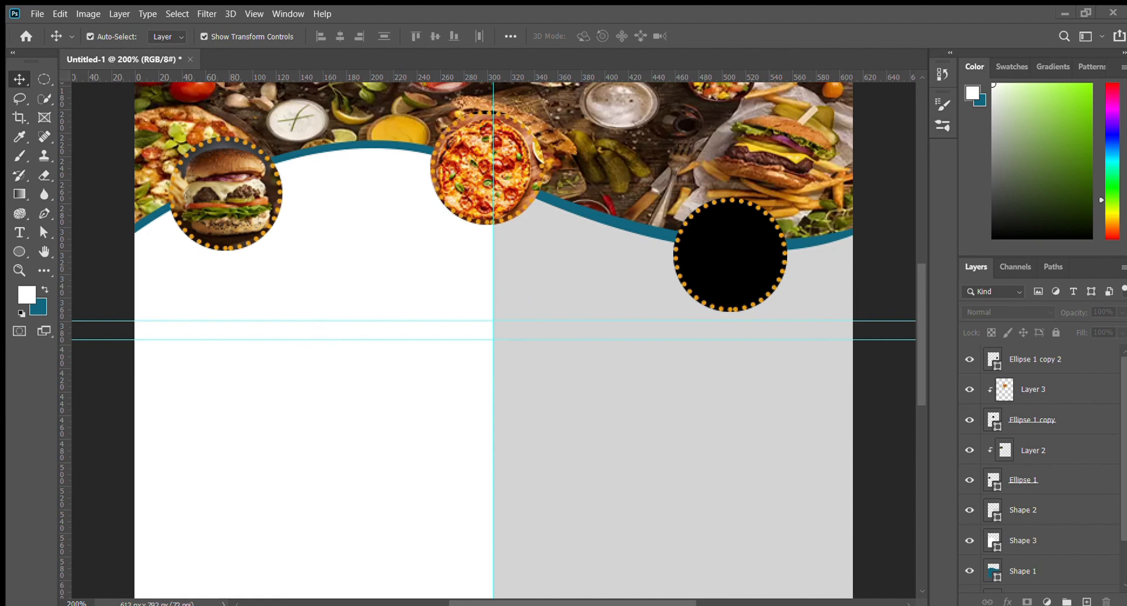
pyautogui.click(724, 269)
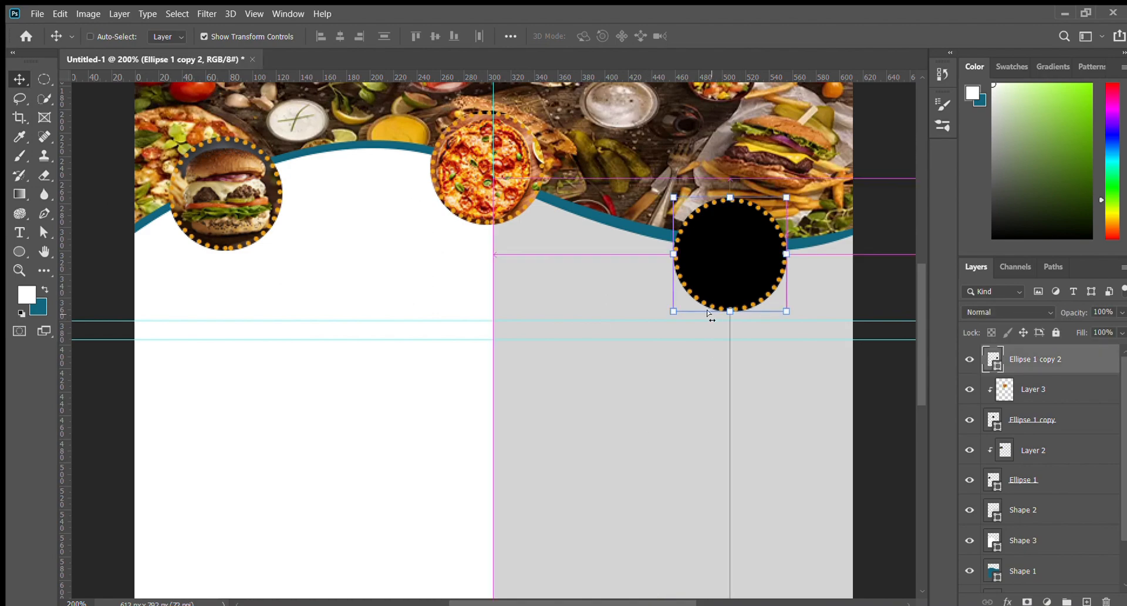
pyautogui.hotkey('ctrl', 'v')
pyautogui.moveTo(866, 557); pyautogui.dragTo(334, 206)
pyautogui.press('Return')
pyautogui.moveTo(270, 155); pyautogui.dragTo(713, 262)
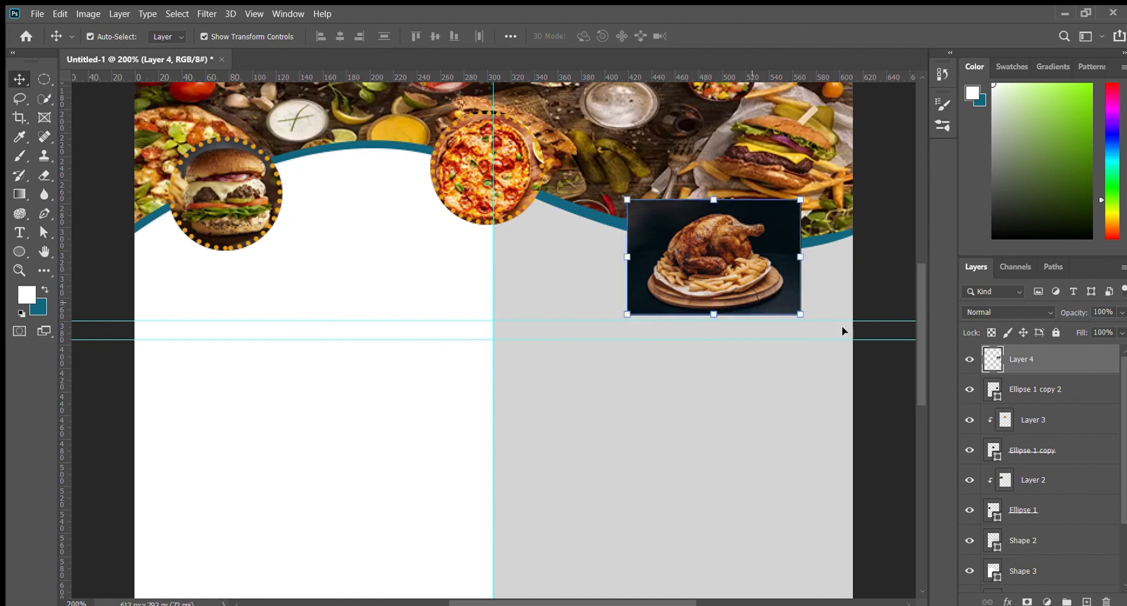
# Clip the chicken into the right circle, enlarge it to about 109.5% and nudge it up and right
pyautogui.hotkey('ctrl', 'alt', 'g')
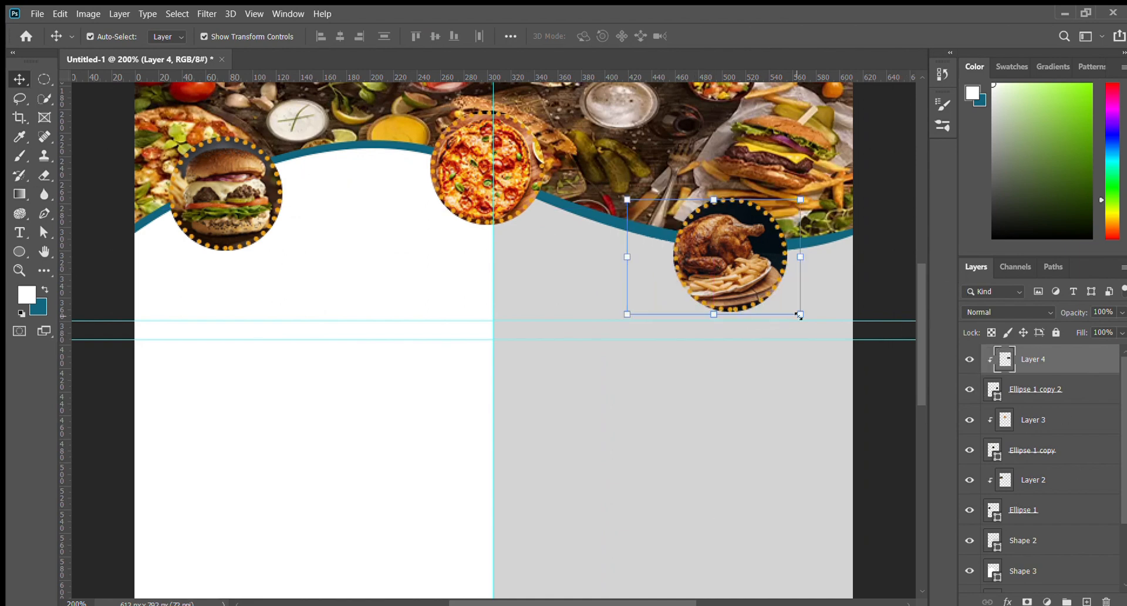
pyautogui.moveTo(800, 315); pyautogui.dragTo(772, 284)
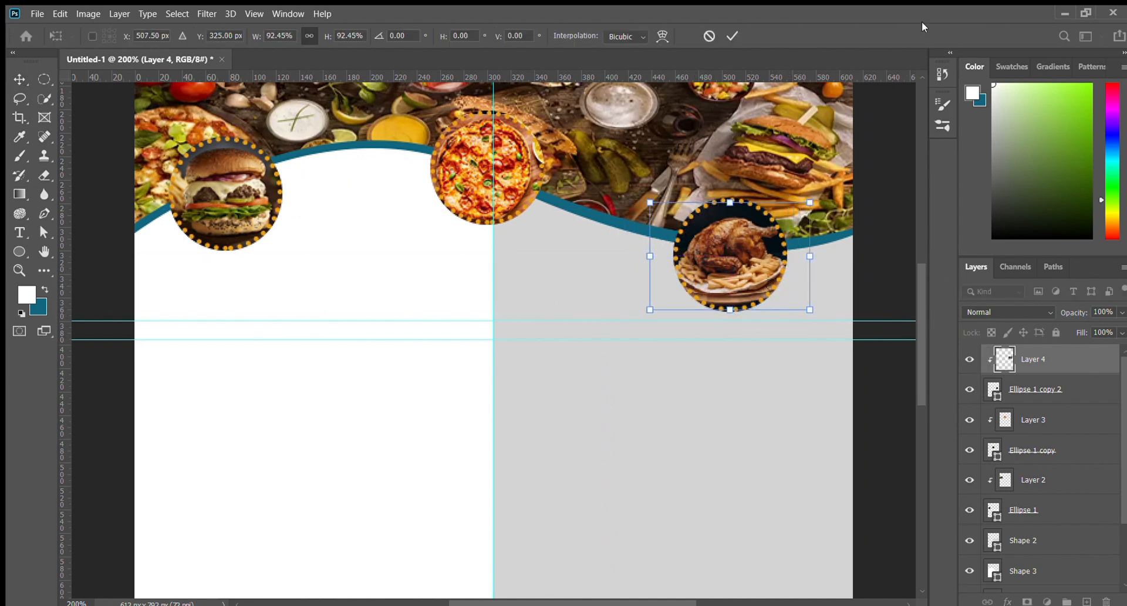
pyautogui.moveTo(780, 365); pyautogui.dragTo(697, 390)
pyautogui.press('Return')
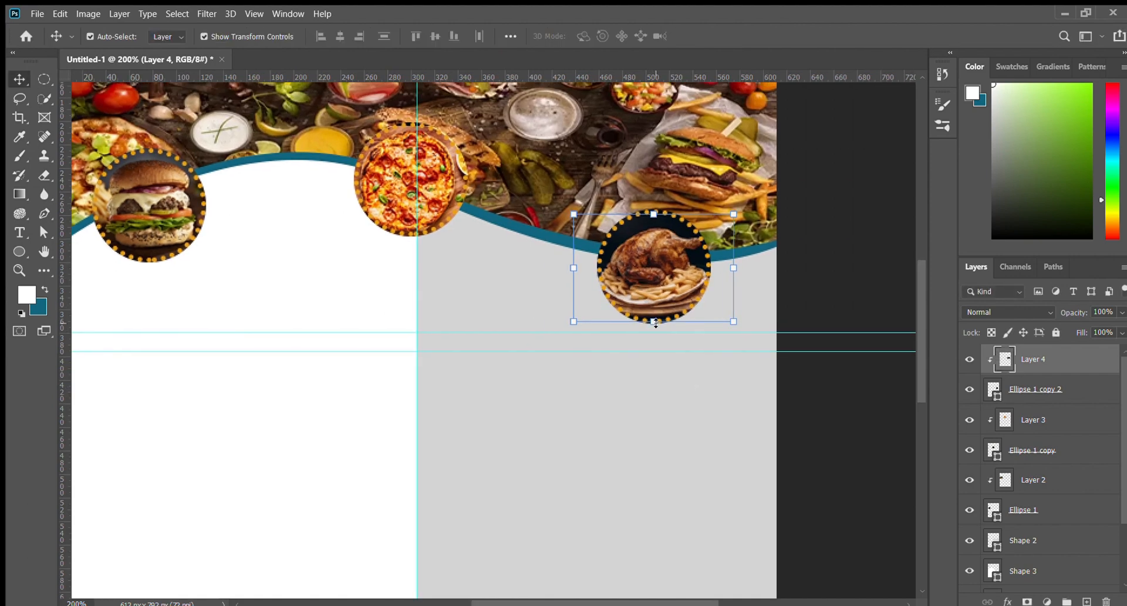
pyautogui.moveTo(654, 322); pyautogui.dragTo(655, 332)
pyautogui.press('Up')
pyautogui.press('Up')
pyautogui.press('Up')
pyautogui.press('Up')
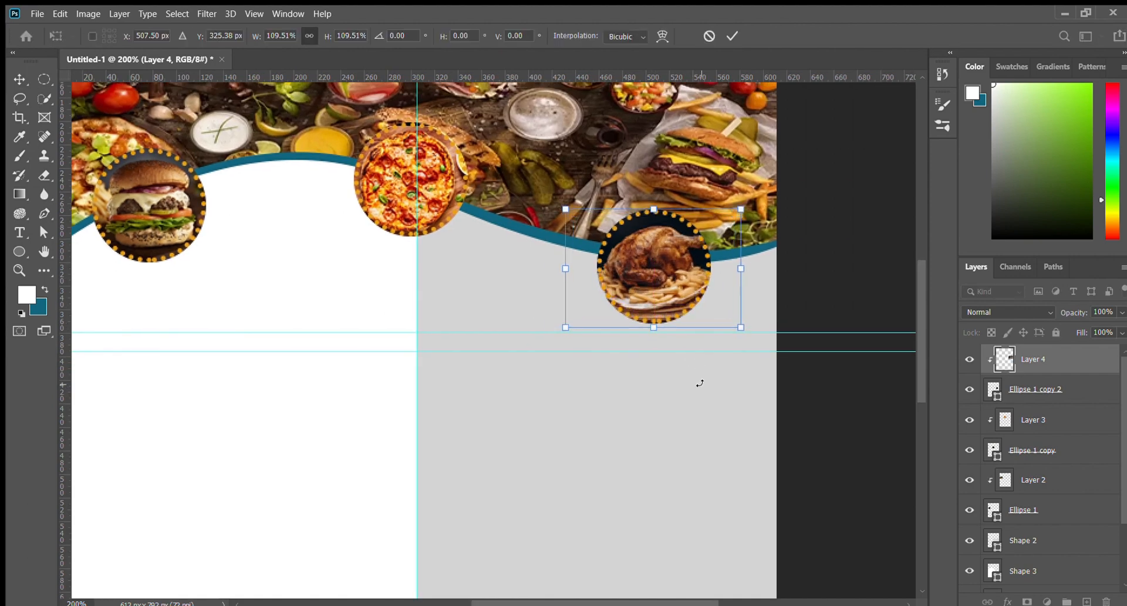
pyautogui.press('Right')
pyautogui.press('Right')
pyautogui.press('Return')
pyautogui.click(830, 276)
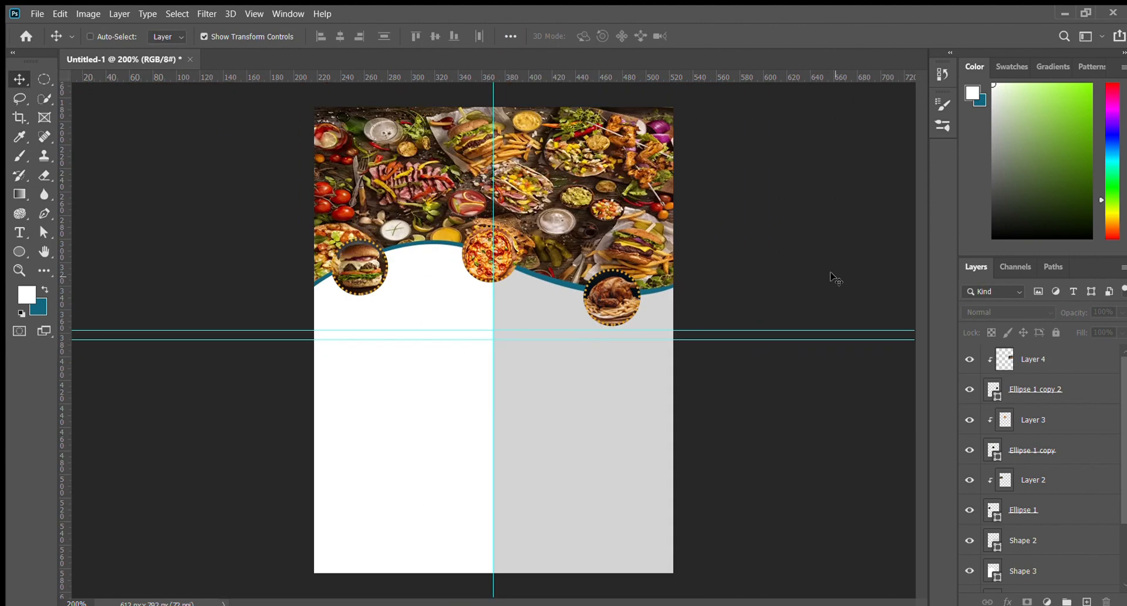
pyautogui.hotkey('ctrl', '1')
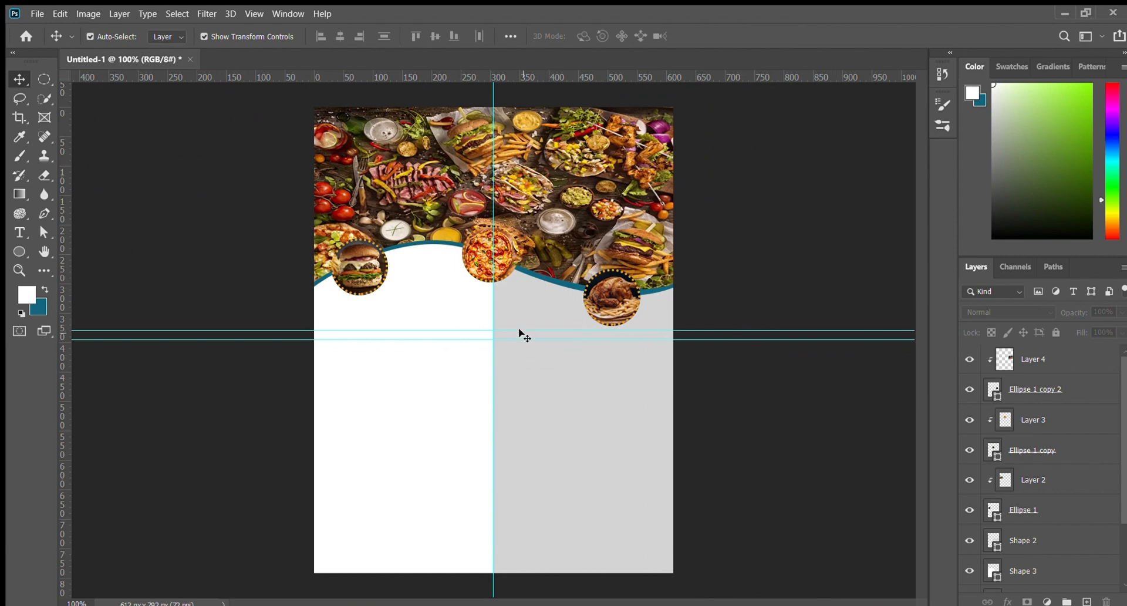
# Remove the extra horizontal guide, leaving a single guide below the left circle
pyautogui.moveTo(519, 331); pyautogui.dragTo(500, 150)
pyautogui.moveTo(501, 338); pyautogui.dragTo(495, 77)
pyautogui.moveTo(502, 139); pyautogui.dragTo(478, 330)
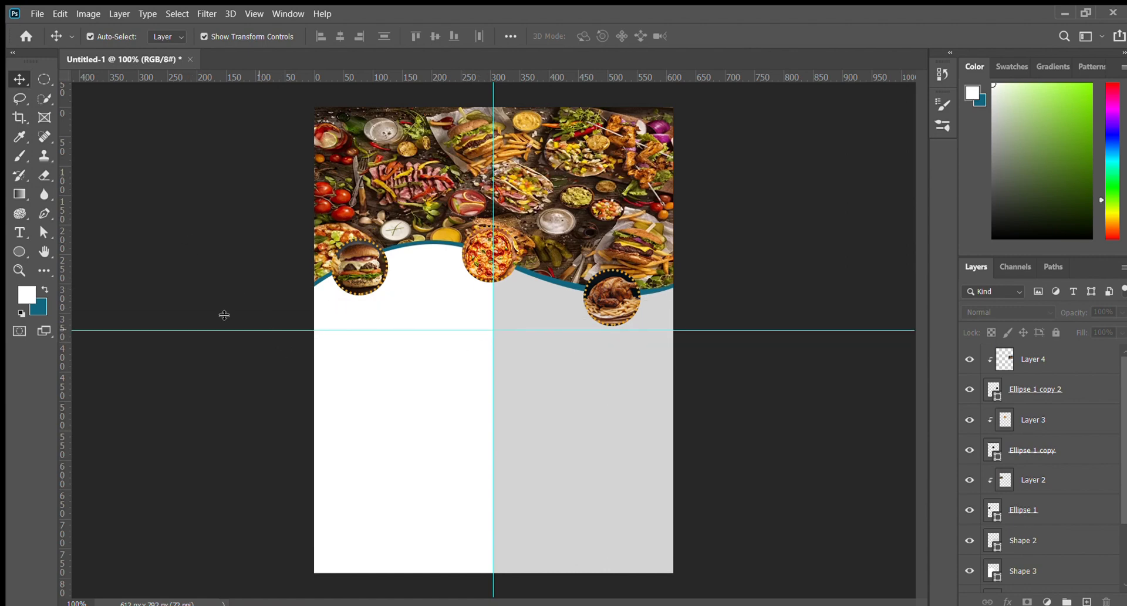
# Add the text ABOUT at 39 pt in black below the left burger circle
pyautogui.click(19, 233)
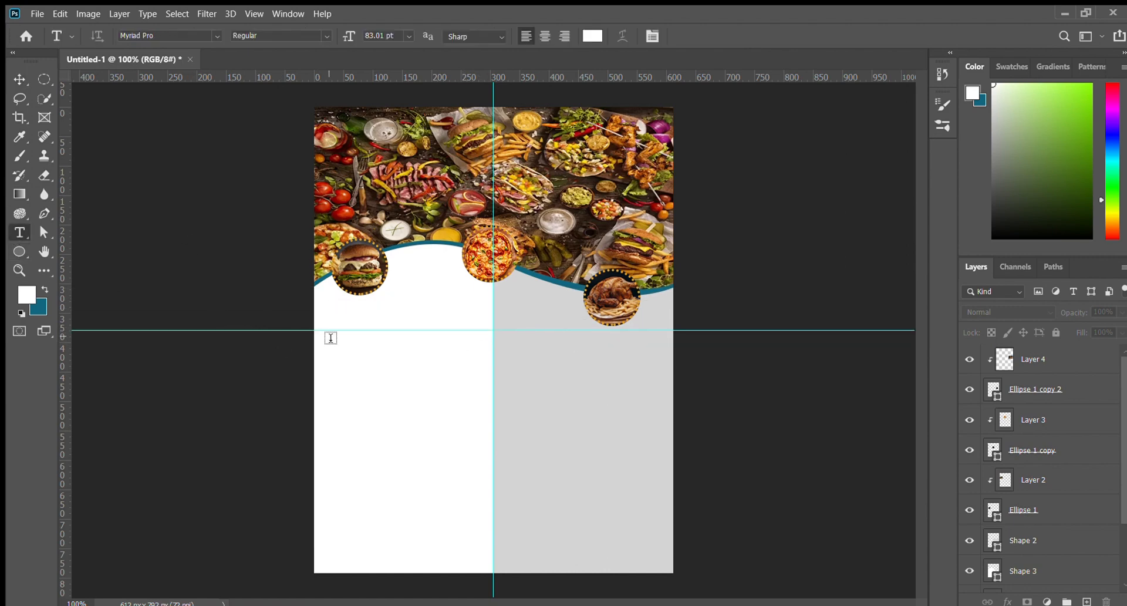
pyautogui.click(341, 332)
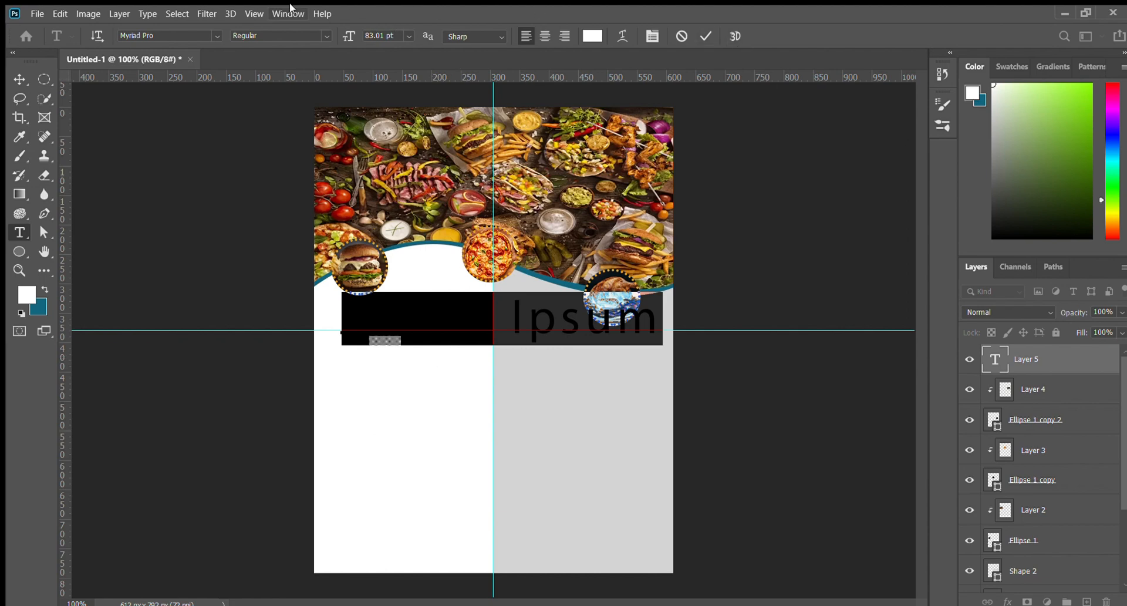
pyautogui.moveTo(345, 34); pyautogui.dragTo(319, 37)
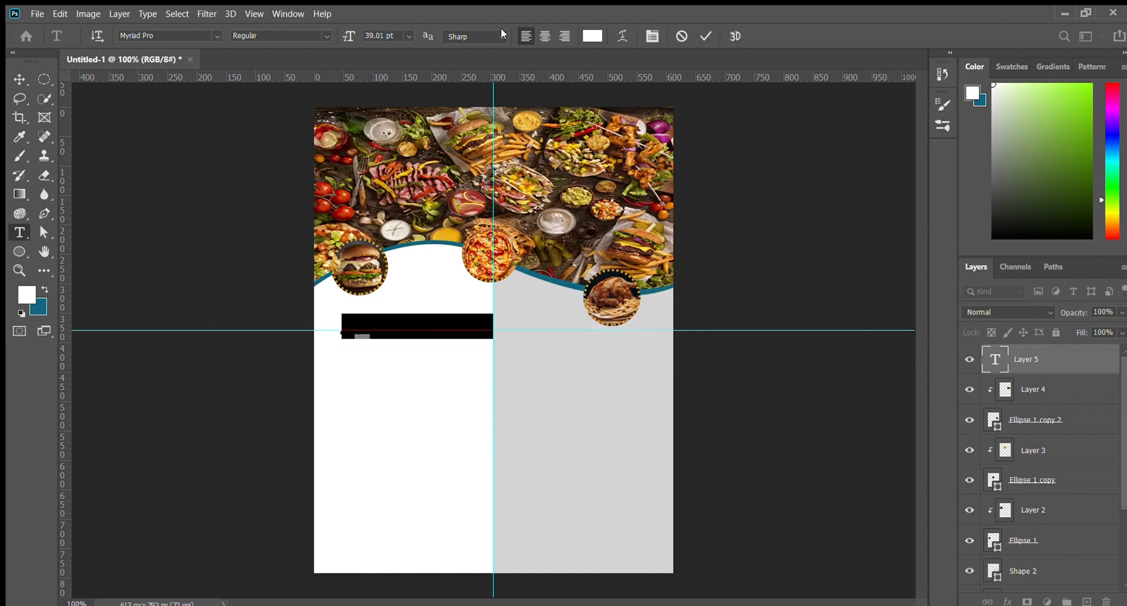
pyautogui.click(589, 38)
pyautogui.moveTo(124, 124); pyautogui.dragTo(243, 299)
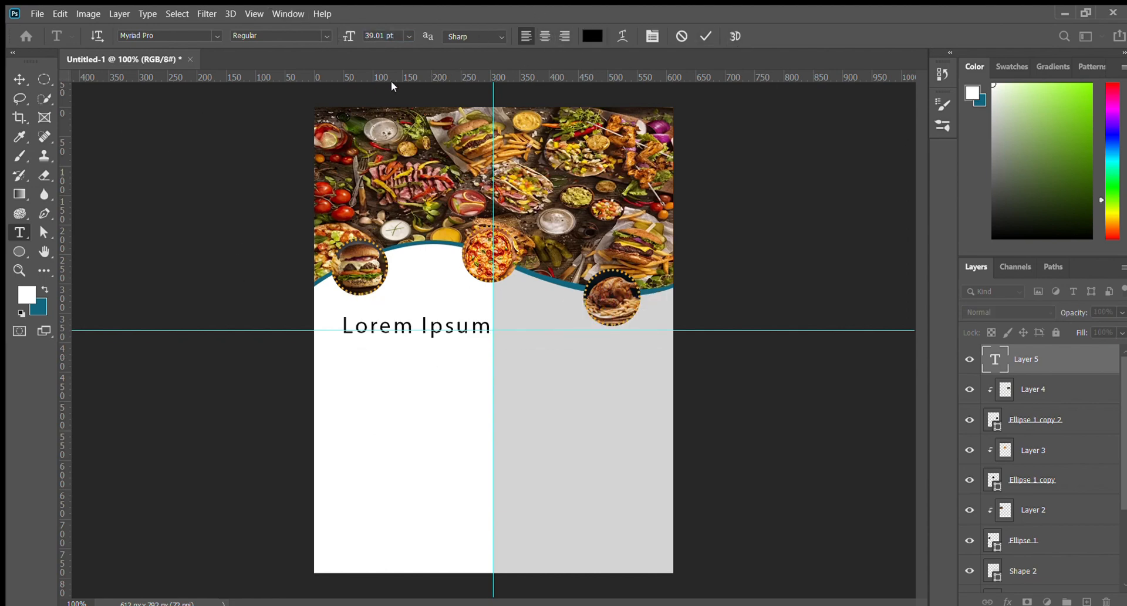
pyautogui.click(391, 81)
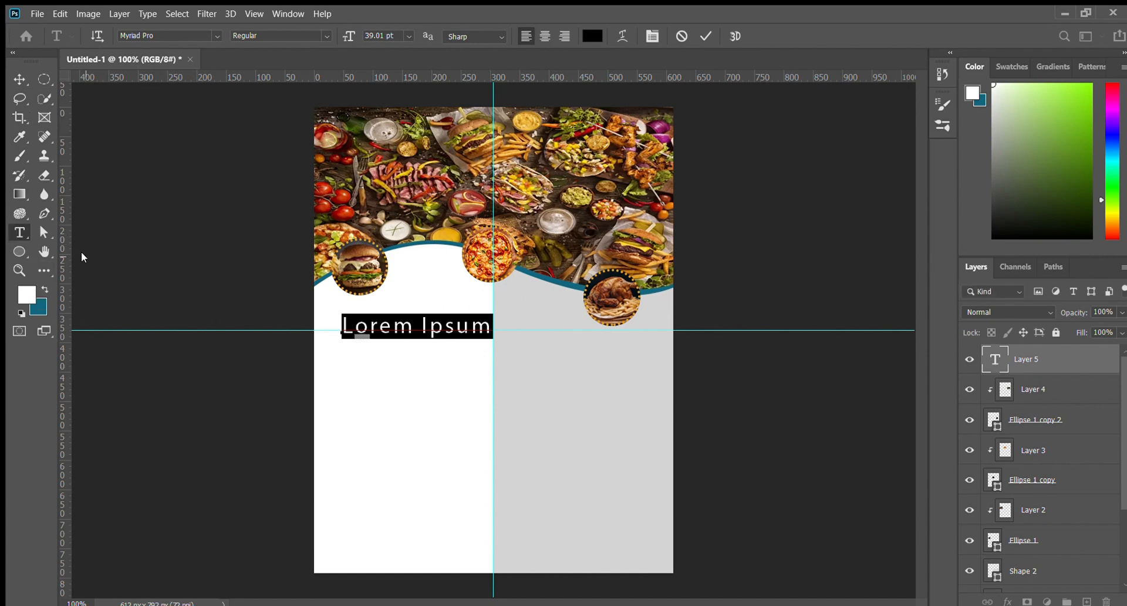
pyautogui.write('Abo')
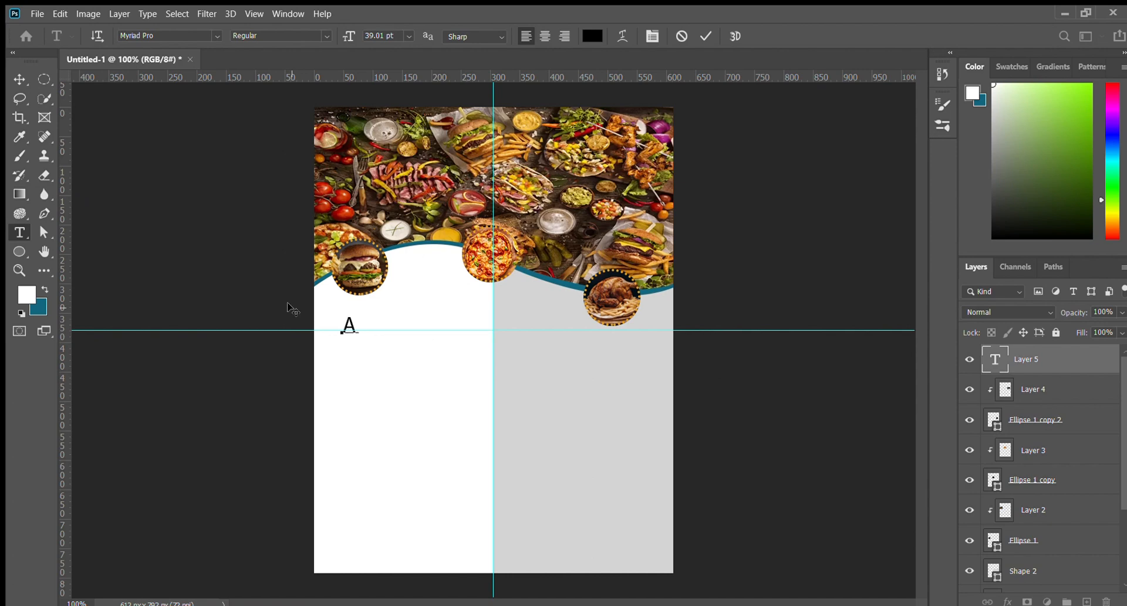
pyautogui.press('BackSpace')
pyautogui.press('BackSpace')
pyautogui.write('BOU')
pyautogui.hotkey('ctrl', 'Return')
# Scale the ABOUT text down to a small label size
pyautogui.press('v')
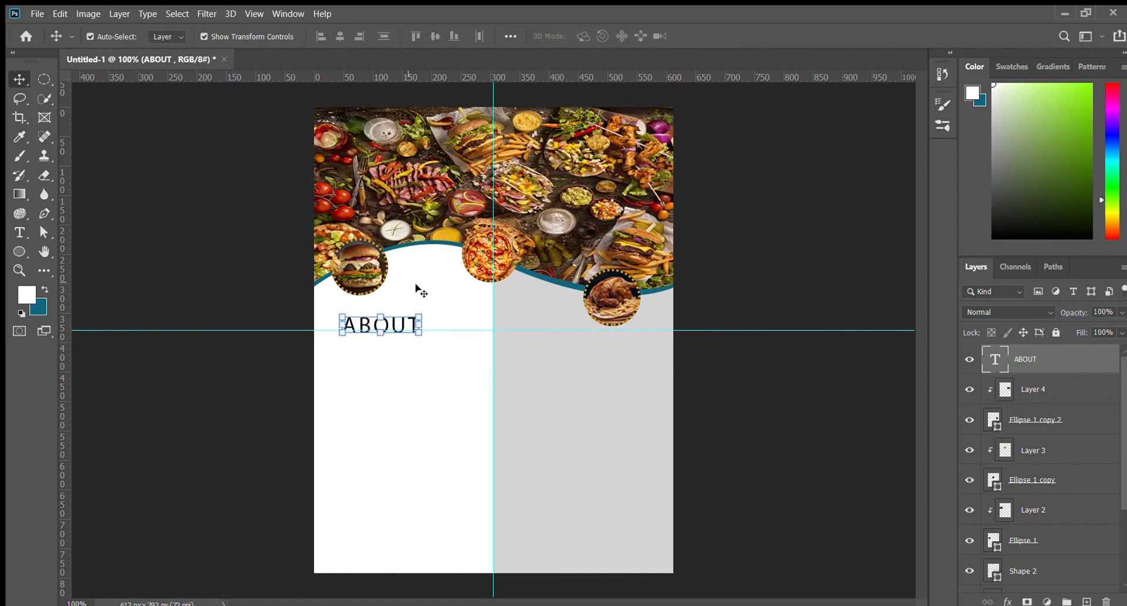
pyautogui.hotkey('ctrl', '+')
pyautogui.hotkey('ctrl', '+')
pyautogui.hotkey('ctrl', '+')
pyautogui.moveTo(352, 398); pyautogui.dragTo(799, 472)
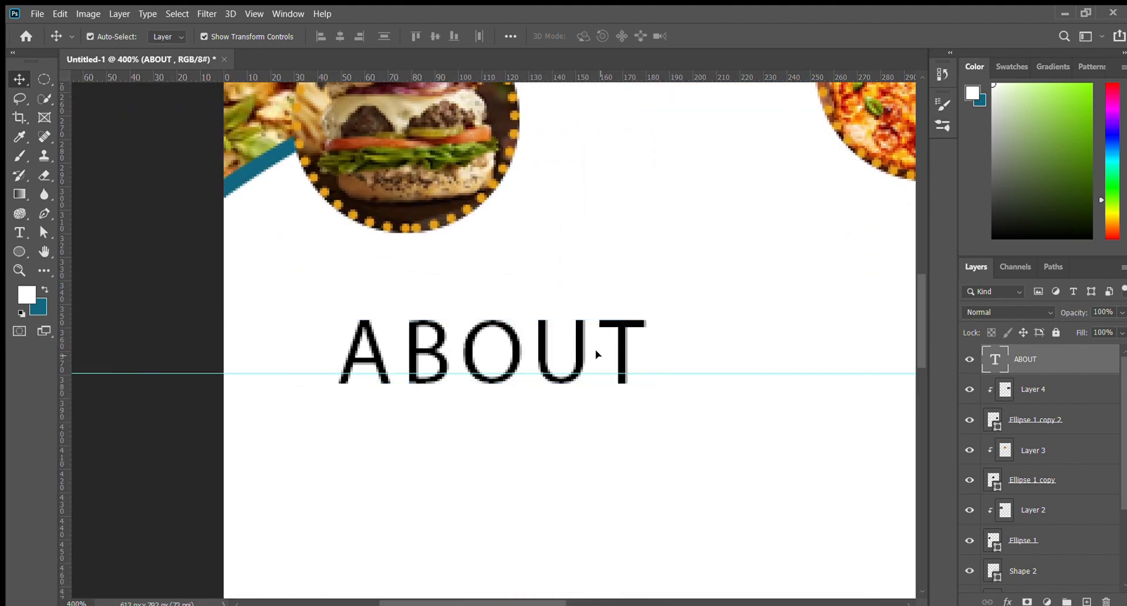
pyautogui.moveTo(638, 381); pyautogui.dragTo(459, 385)
pyautogui.press('Return')
pyautogui.hotkey('ctrl', 't')
pyautogui.press('Return')
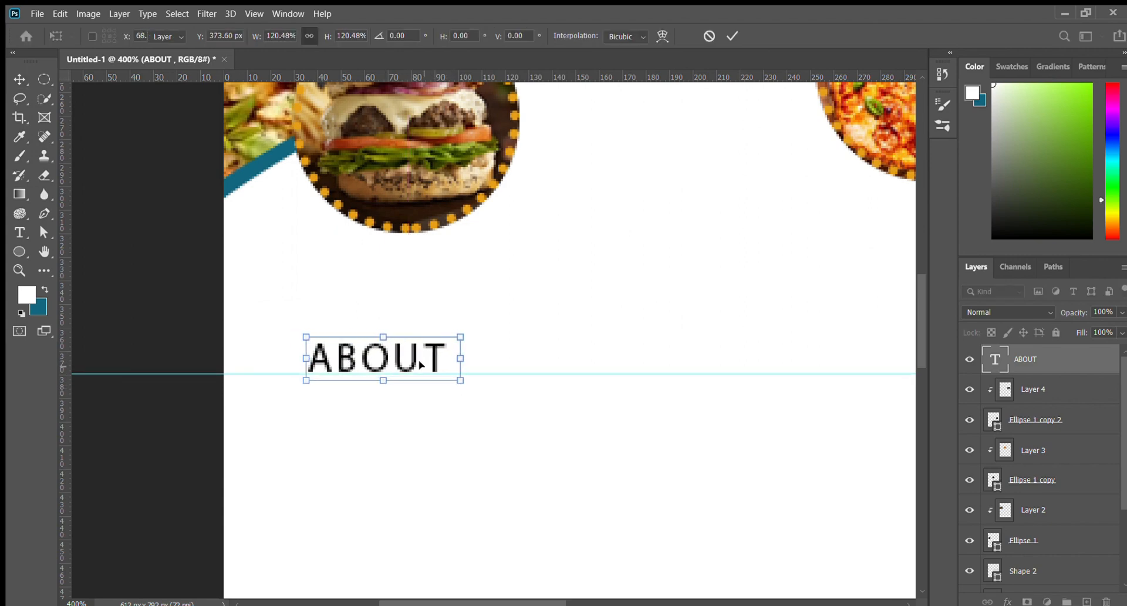
pyautogui.moveTo(409, 358); pyautogui.dragTo(394, 351)
pyautogui.click(497, 317)
pyautogui.hotkey('ctrl', '-')
pyautogui.hotkey('ctrl', '-')
pyautogui.hotkey('ctrl', '-')
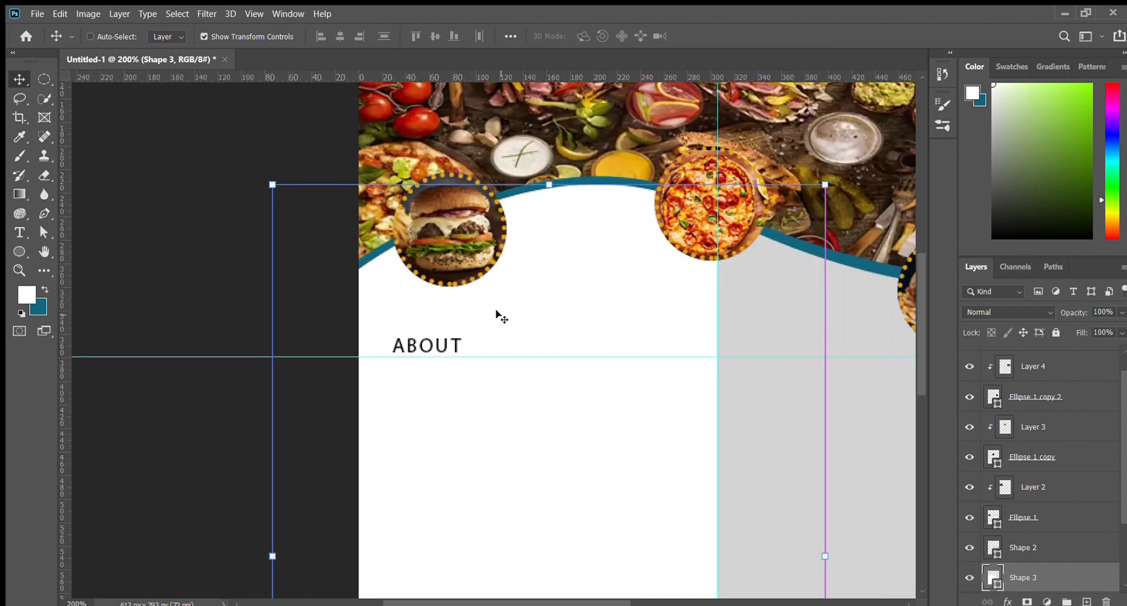
pyautogui.click(815, 170)
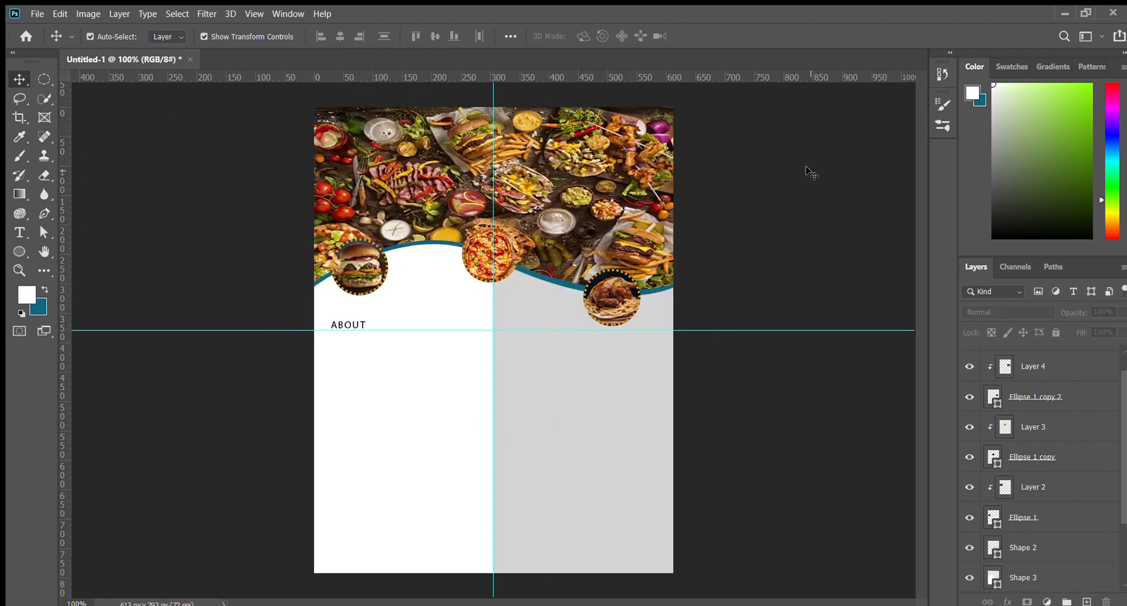
# Snap the top of ABOUT onto the guide and move the guide just above it
pyautogui.click(349, 324)
pyautogui.hotkey('ctrl', '+')
pyautogui.hotkey('ctrl', '+')
pyautogui.hotkey('ctrl', '+')
pyautogui.hotkey('ctrl', '+')
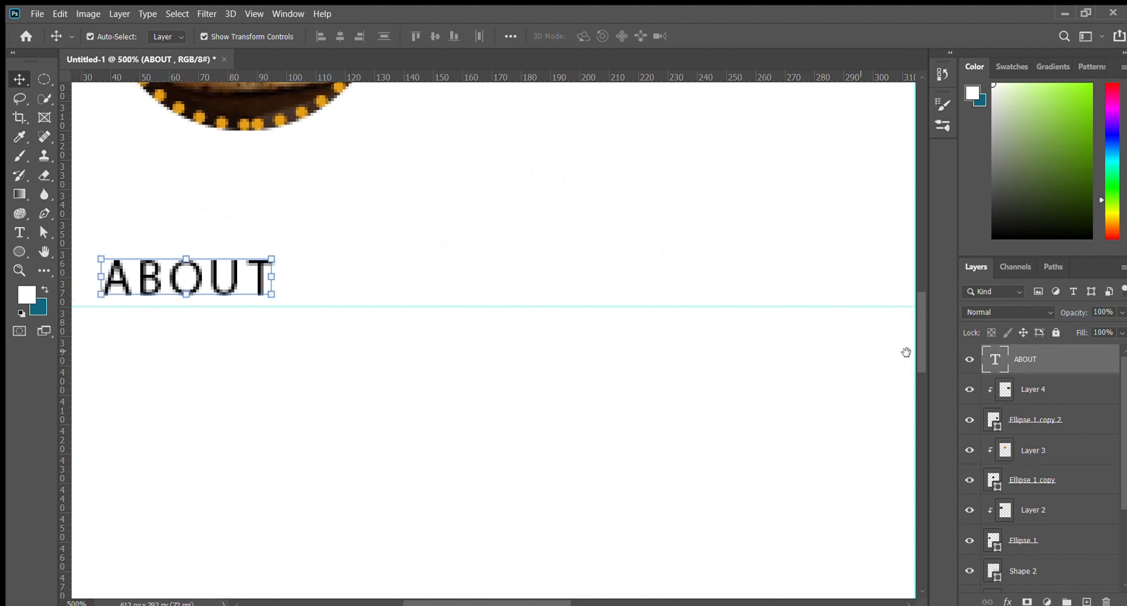
pyautogui.moveTo(906, 353); pyautogui.dragTo(930, 352)
pyautogui.moveTo(276, 276); pyautogui.dragTo(249, 324)
pyautogui.moveTo(329, 357); pyautogui.dragTo(463, 321)
pyautogui.moveTo(363, 293); pyautogui.dragTo(401, 293)
pyautogui.click(392, 332)
pyautogui.hotkey('ctrl', '-')
pyautogui.hotkey('ctrl', '-')
pyautogui.hotkey('ctrl', '-')
pyautogui.hotkey('ctrl', '-')
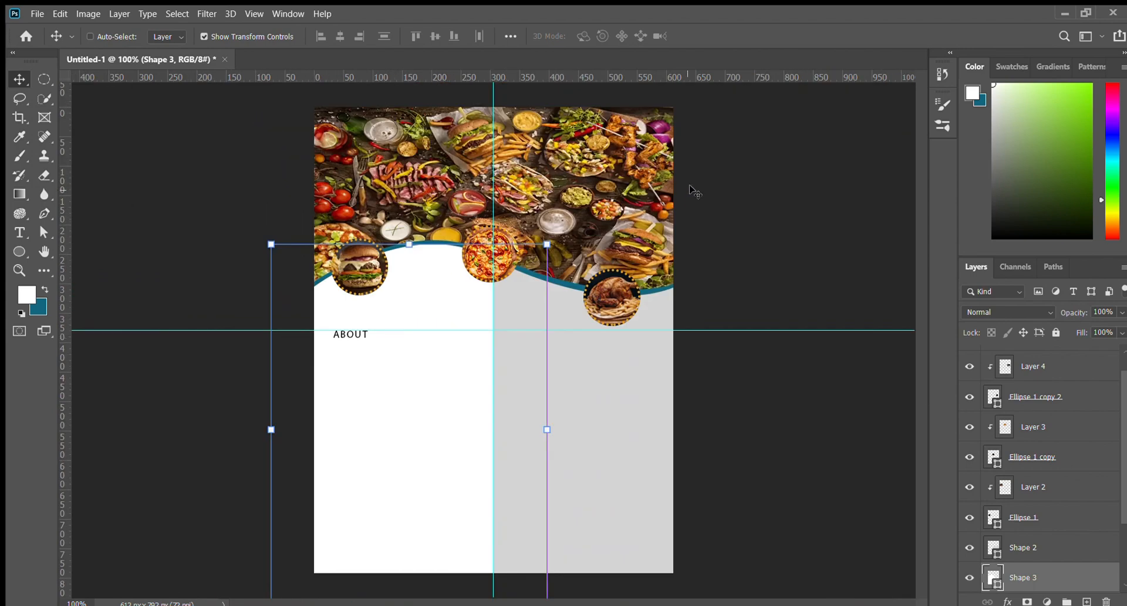
pyautogui.click(785, 225)
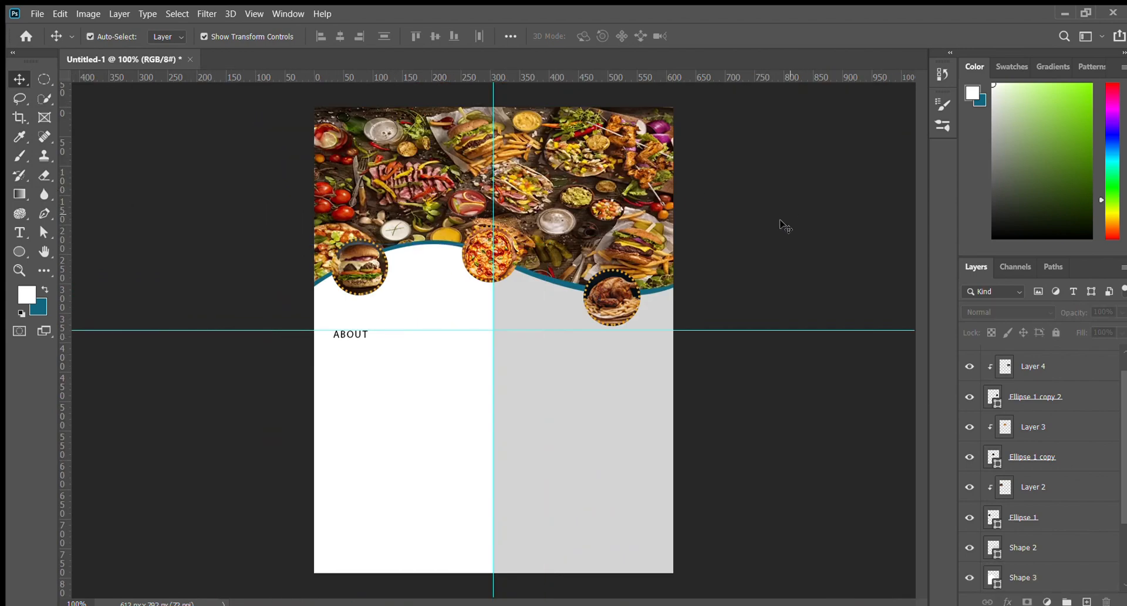
pyautogui.moveTo(623, 333); pyautogui.dragTo(574, 325)
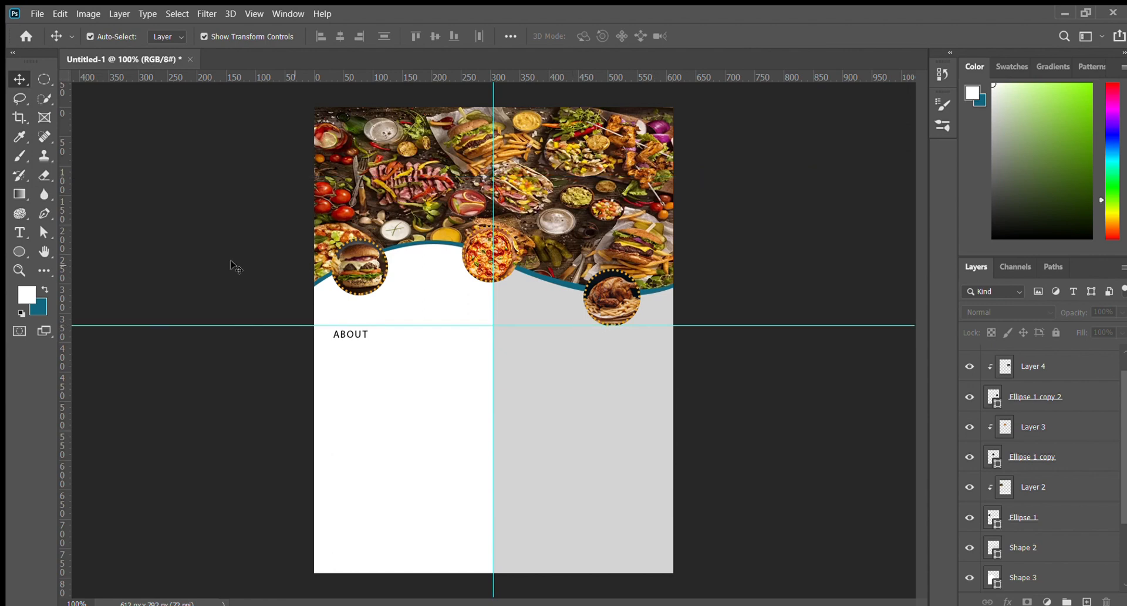
pyautogui.click(19, 232)
pyautogui.click(337, 353)
# Type the heading 'OUR RESTRORENT' below ABOUT, shrink it and make it Bold
pyautogui.write('O')
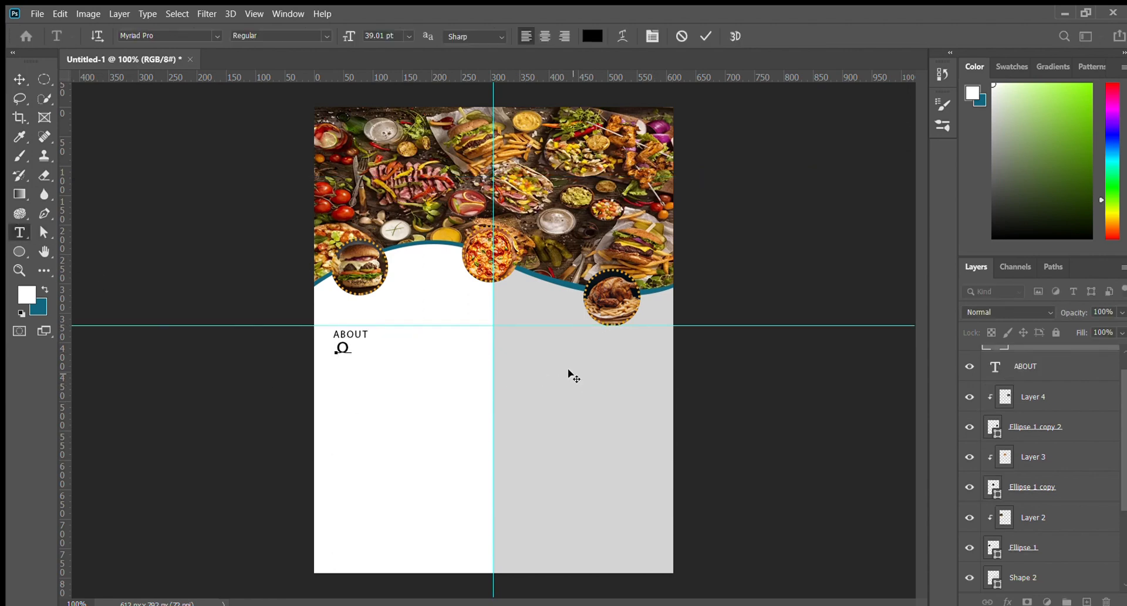
pyautogui.write('UR RESS')
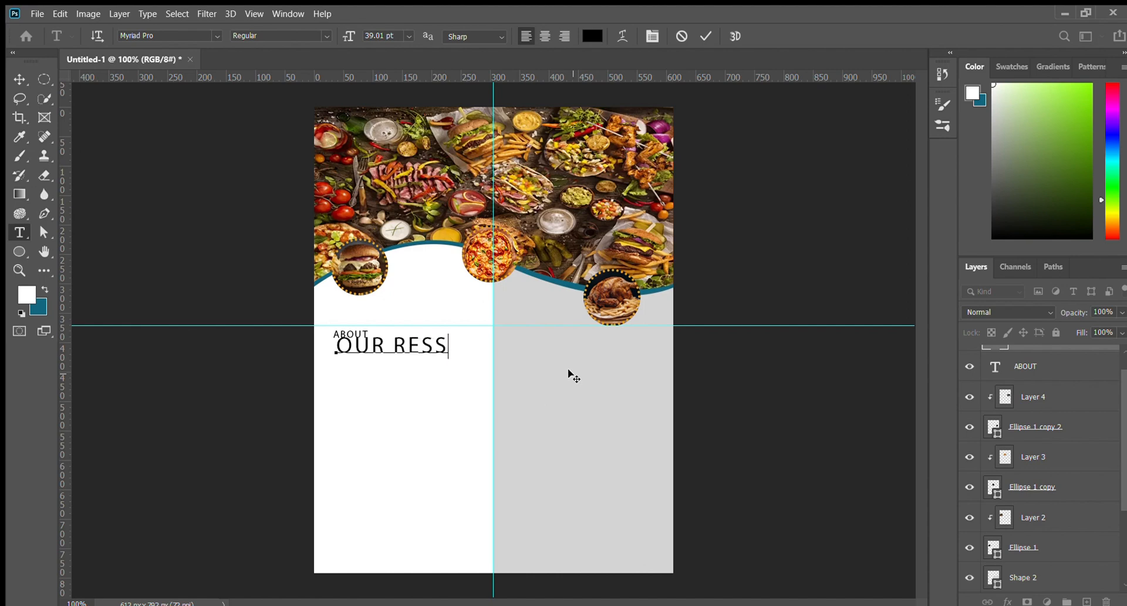
pyautogui.press('BackSpace')
pyautogui.write('TRORENT')
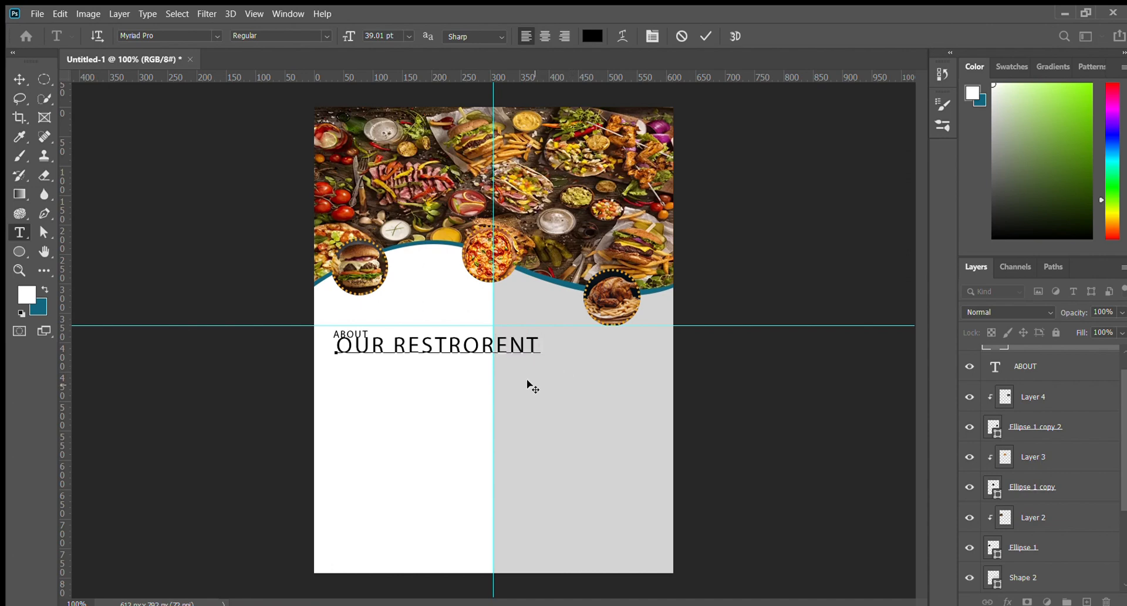
pyautogui.hotkey('ctrl', 'Return')
pyautogui.moveTo(541, 358); pyautogui.dragTo(451, 348)
pyautogui.press('t')
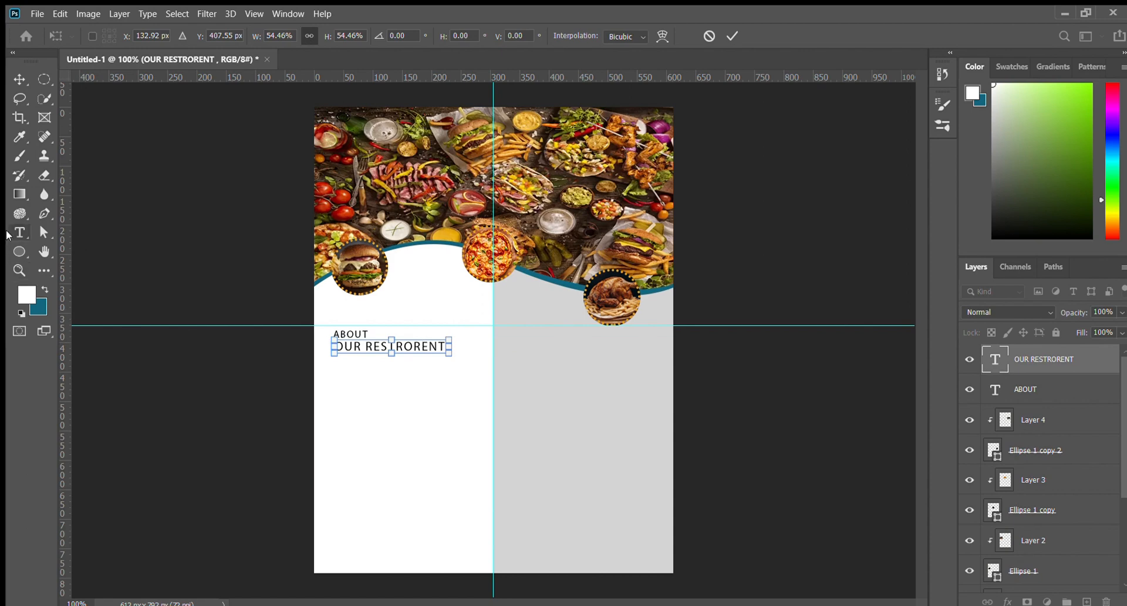
pyautogui.press('Return')
pyautogui.tripleClick(436, 346)
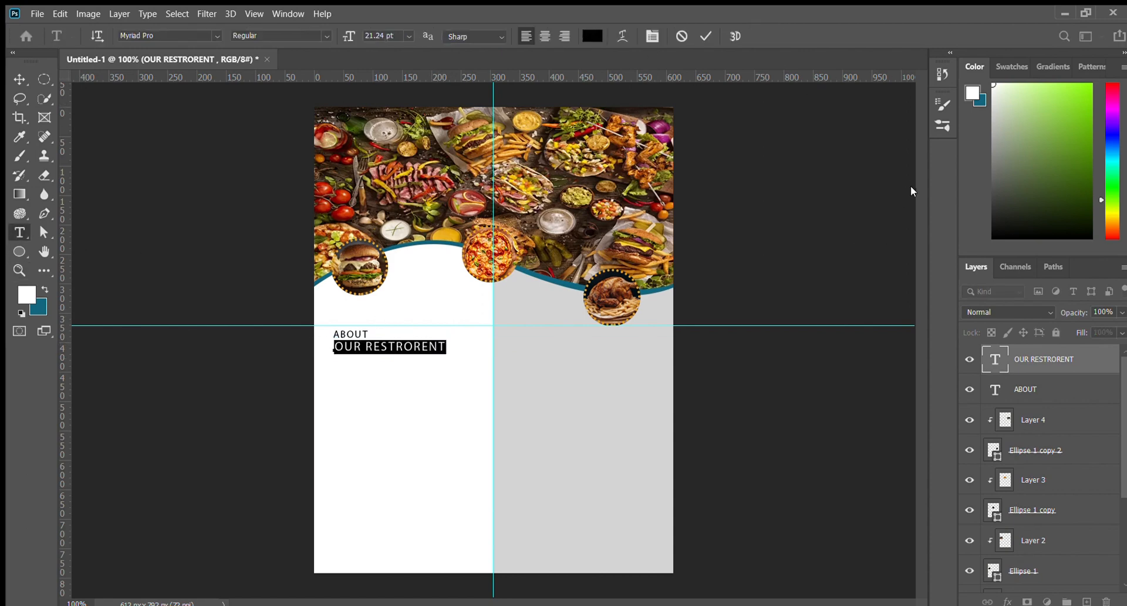
pyautogui.click(20, 79)
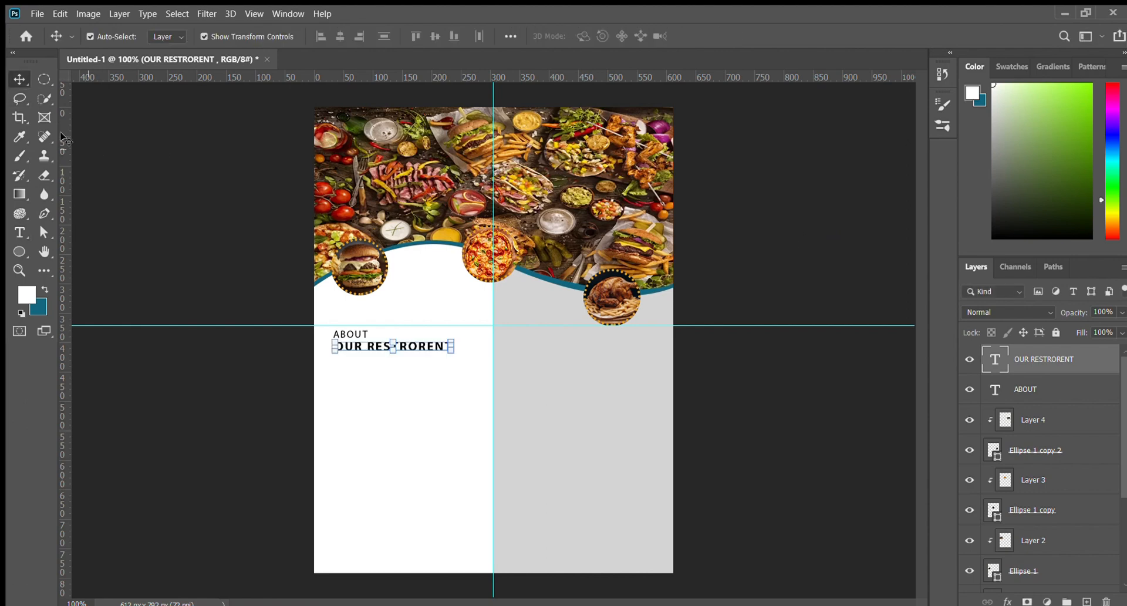
# Position the OUR RESTRORENT heading directly beneath ABOUT, stretched slightly taller
pyautogui.click(395, 339)
pyautogui.click(397, 345)
pyautogui.moveTo(448, 349); pyautogui.dragTo(366, 350)
pyautogui.press('Return')
pyautogui.hotkey('ctrl', 't')
pyautogui.press('Return')
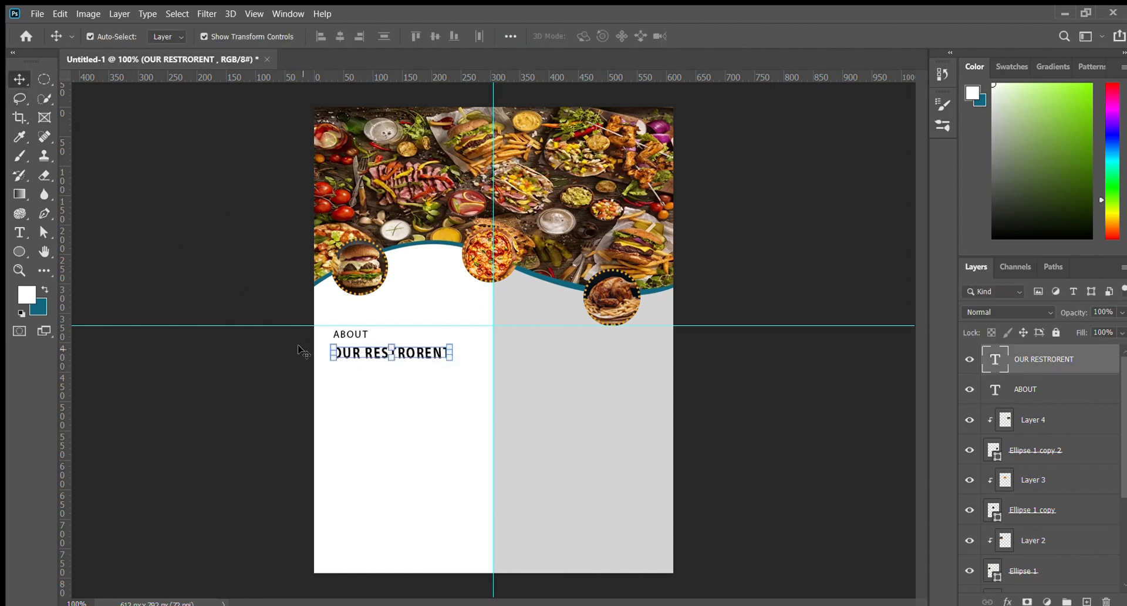
pyautogui.click(234, 304)
pyautogui.click(346, 350)
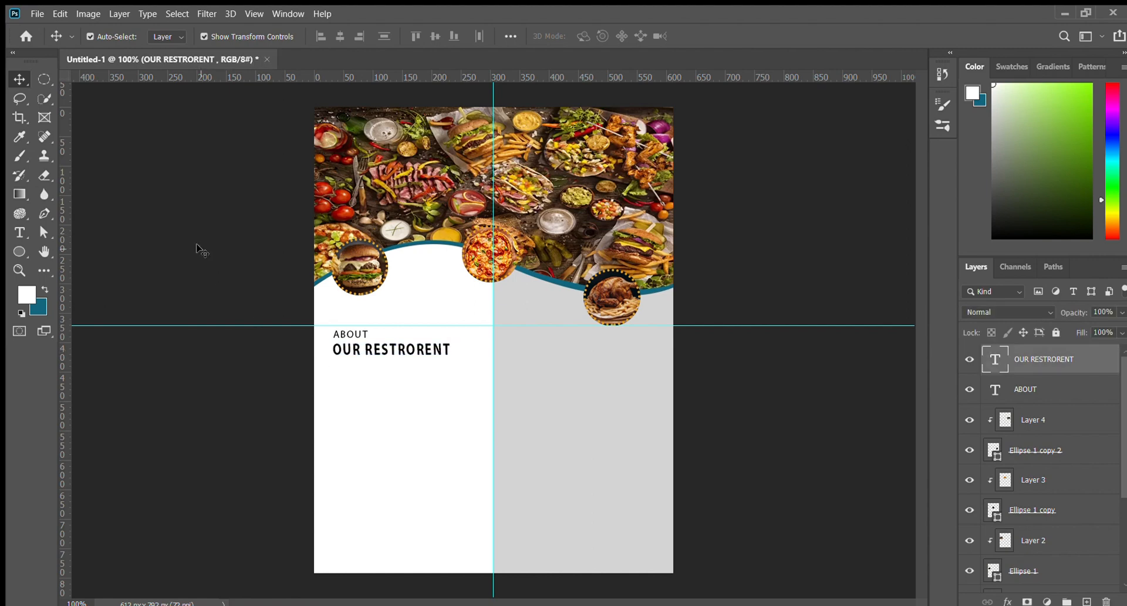
# Colour the word RESTRORENT in the heading gold
pyautogui.click(202, 249)
pyautogui.click(19, 232)
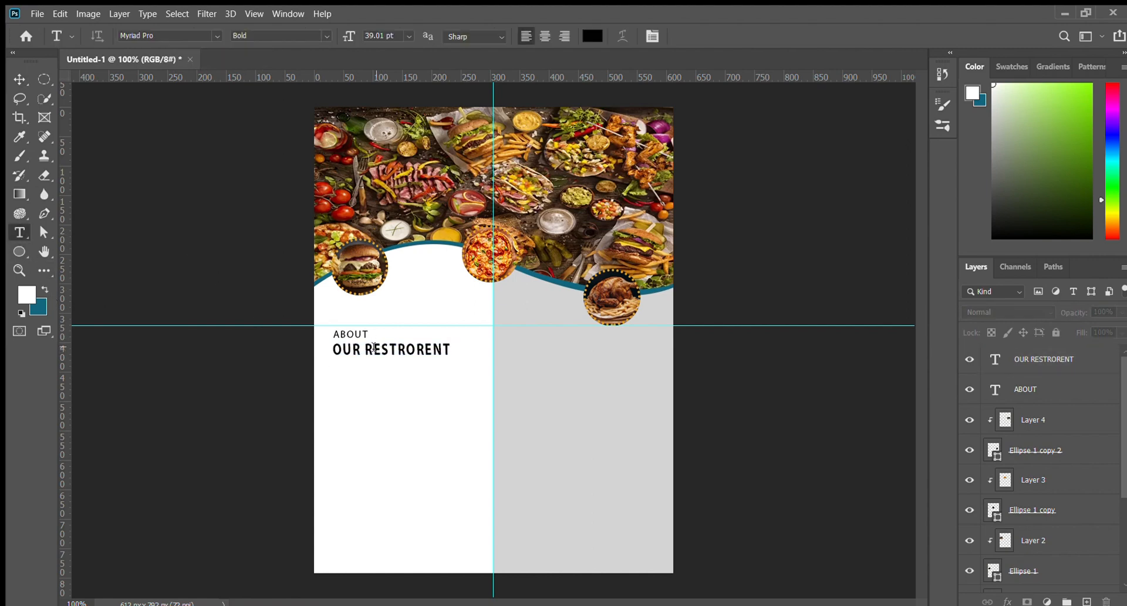
pyautogui.moveTo(450, 350); pyautogui.dragTo(365, 350)
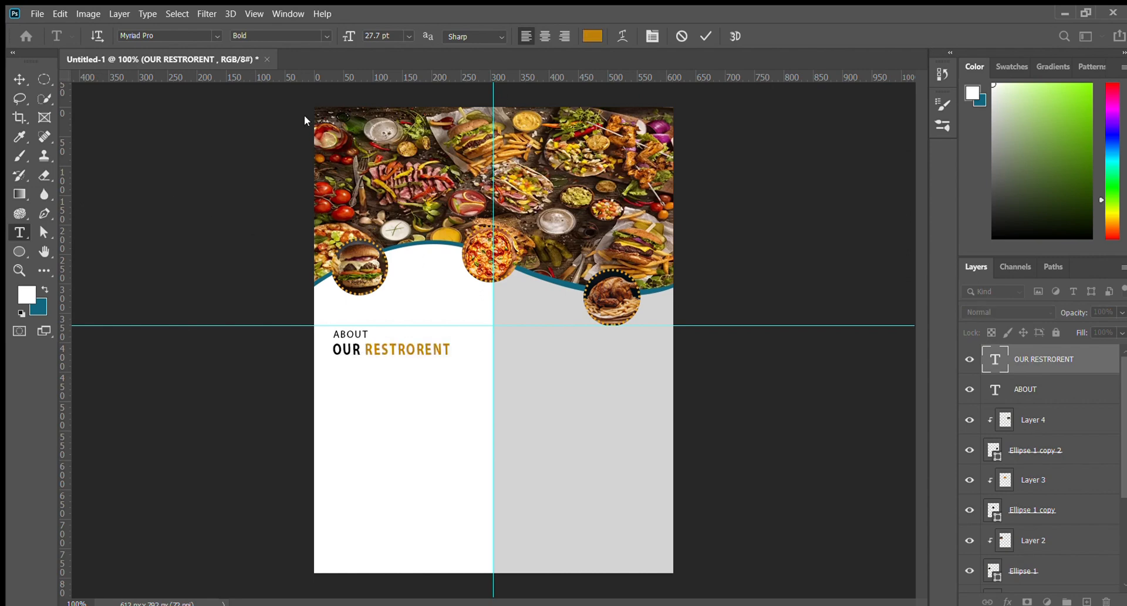
pyautogui.click(19, 80)
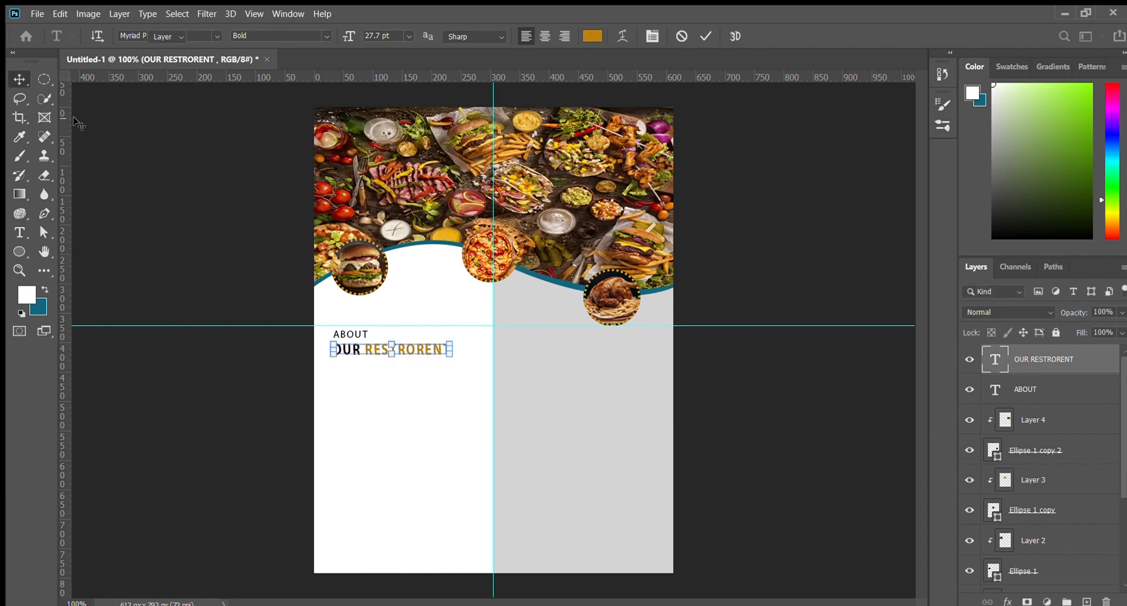
pyautogui.click(338, 329)
pyautogui.scroll(2, 1014, 450)
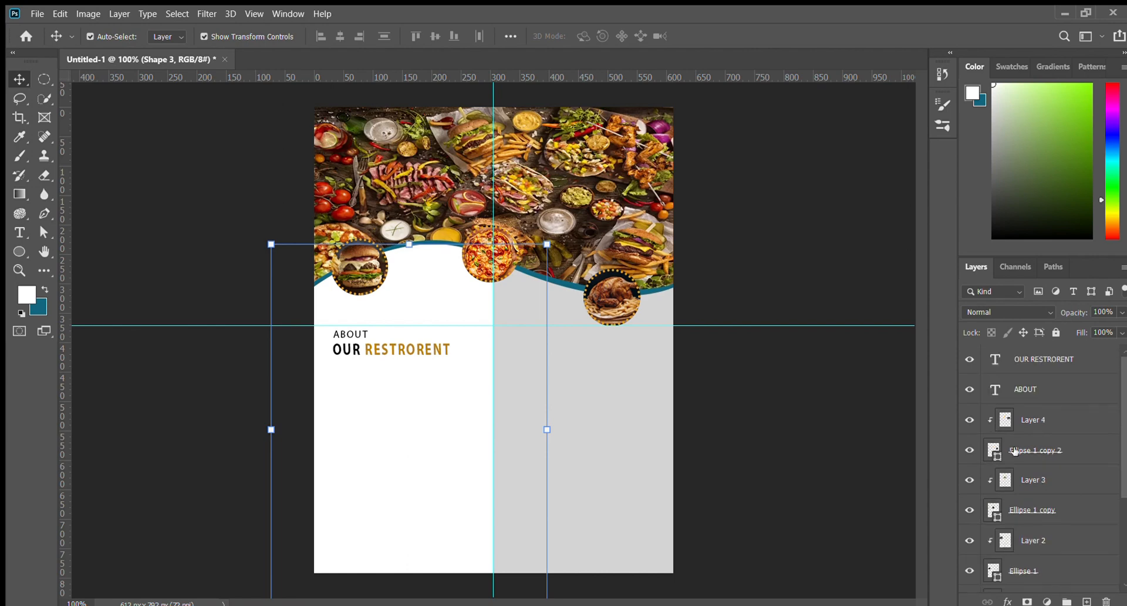
# Duplicate the ABOUT and OUR RESTRORENT layers into the grey right half, level with the originals
pyautogui.click(1026, 361)
pyautogui.keyDown('shift'); pyautogui.click(1024, 389); pyautogui.keyUp('shift')
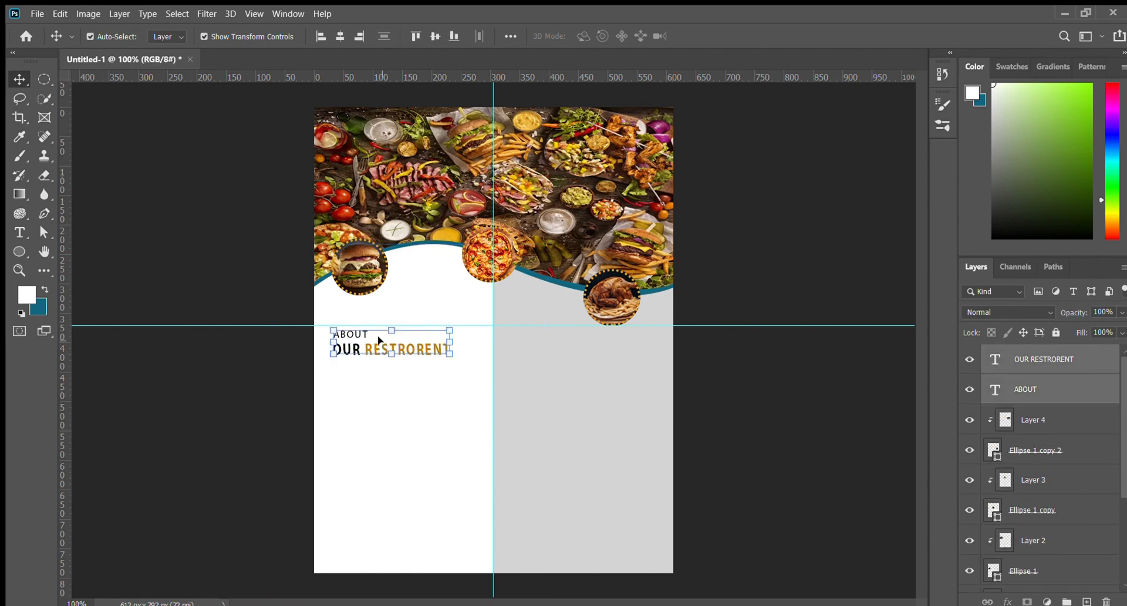
pyautogui.moveTo(378, 341); pyautogui.dragTo(600, 349)
pyautogui.hotkey('ctrl', 'z')
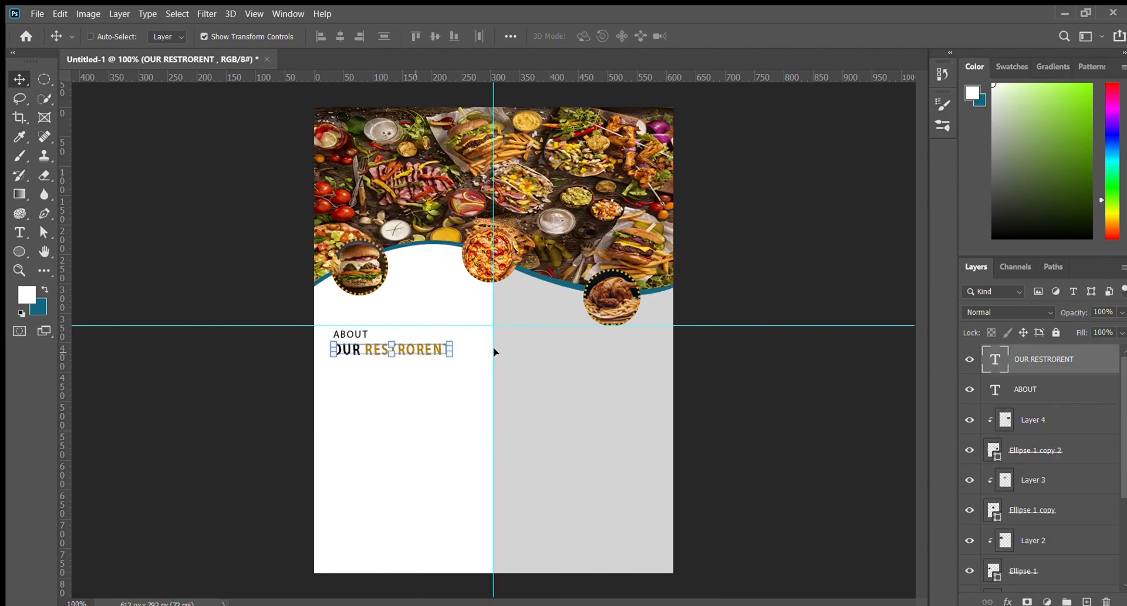
pyautogui.keyDown('shift'); pyautogui.click(1040, 385); pyautogui.keyUp('shift')
pyautogui.moveTo(358, 348); pyautogui.dragTo(548, 349)
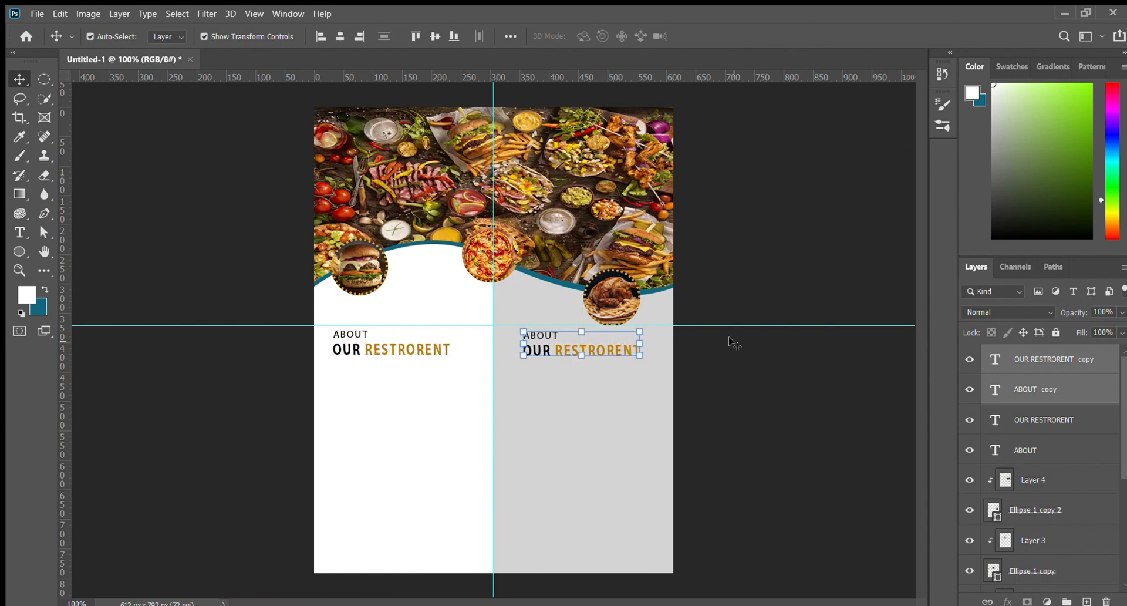
pyautogui.click(713, 352)
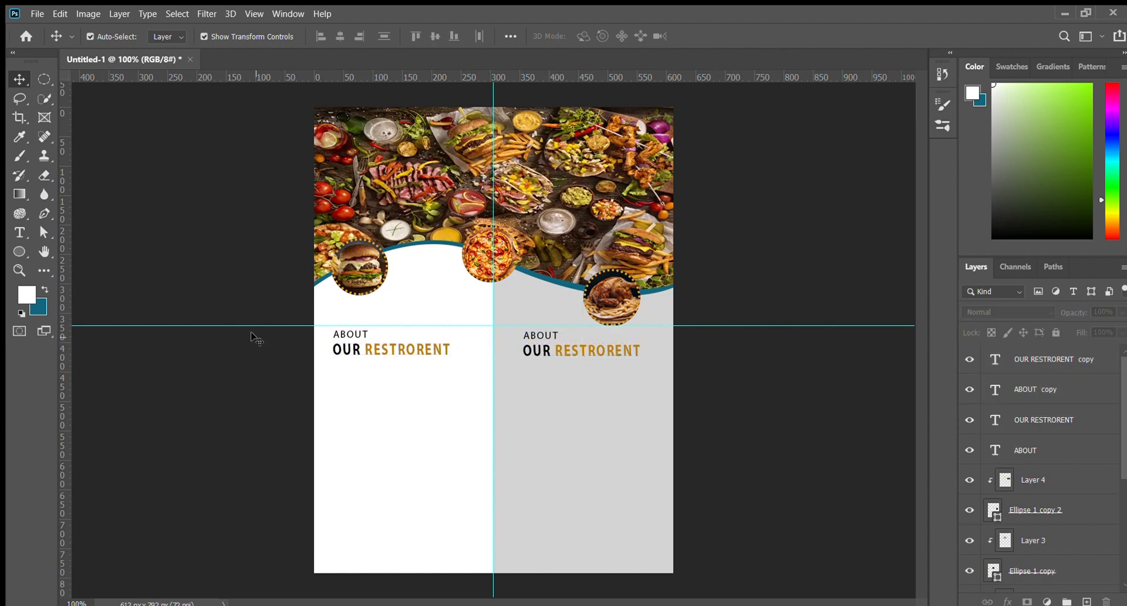
# Draw a wide rectangle across the page bottom with a 3 px solid stroke and black fill
pyautogui.click(19, 252)
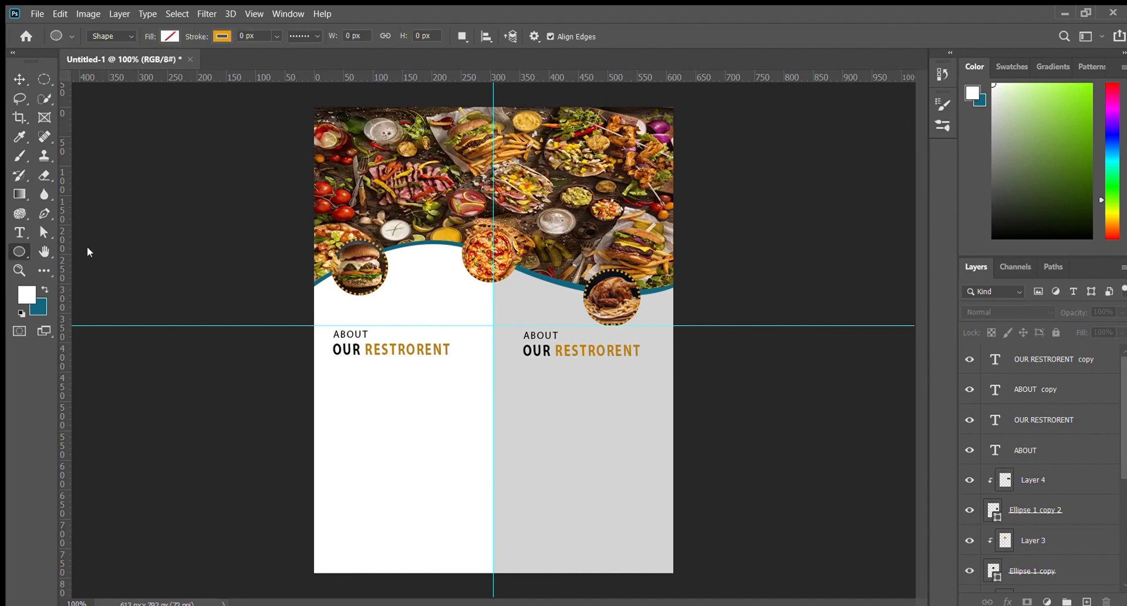
pyautogui.click(87, 247)
pyautogui.moveTo(200, 33); pyautogui.dragTo(189, 40)
pyautogui.moveTo(314, 505); pyautogui.dragTo(669, 552)
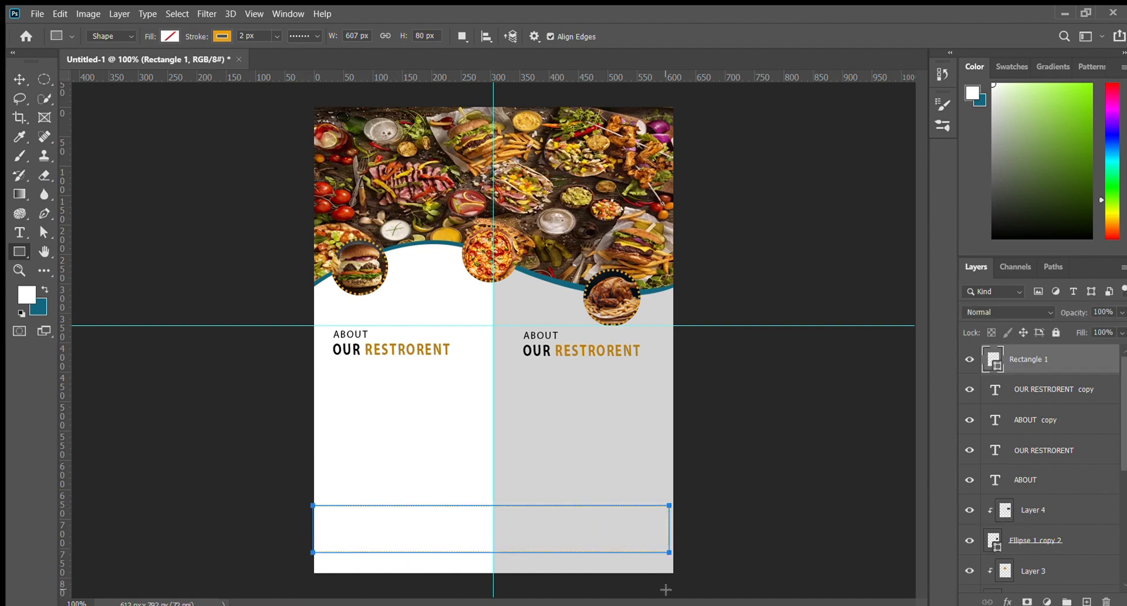
pyautogui.click(305, 36)
pyautogui.click(300, 74)
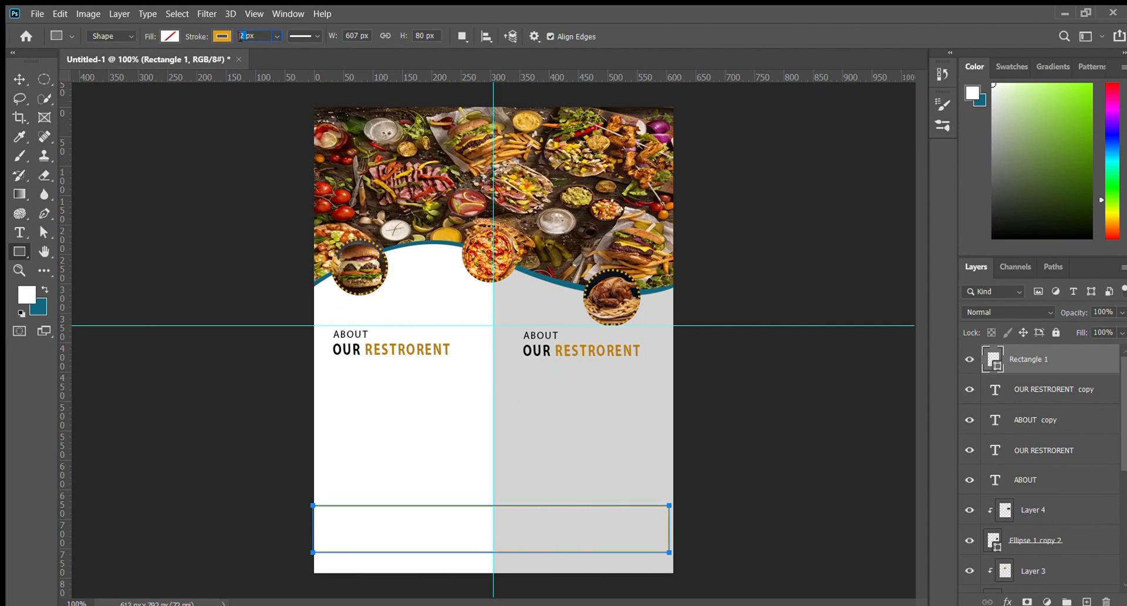
pyautogui.press('Return')
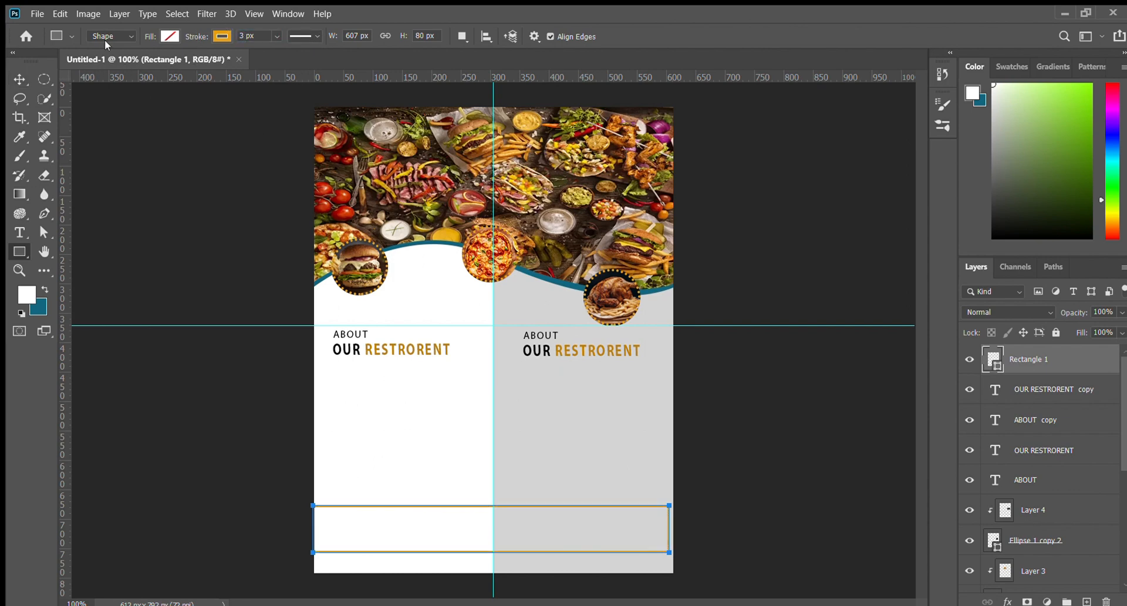
pyautogui.hotkey('alt', 'BackSpace')
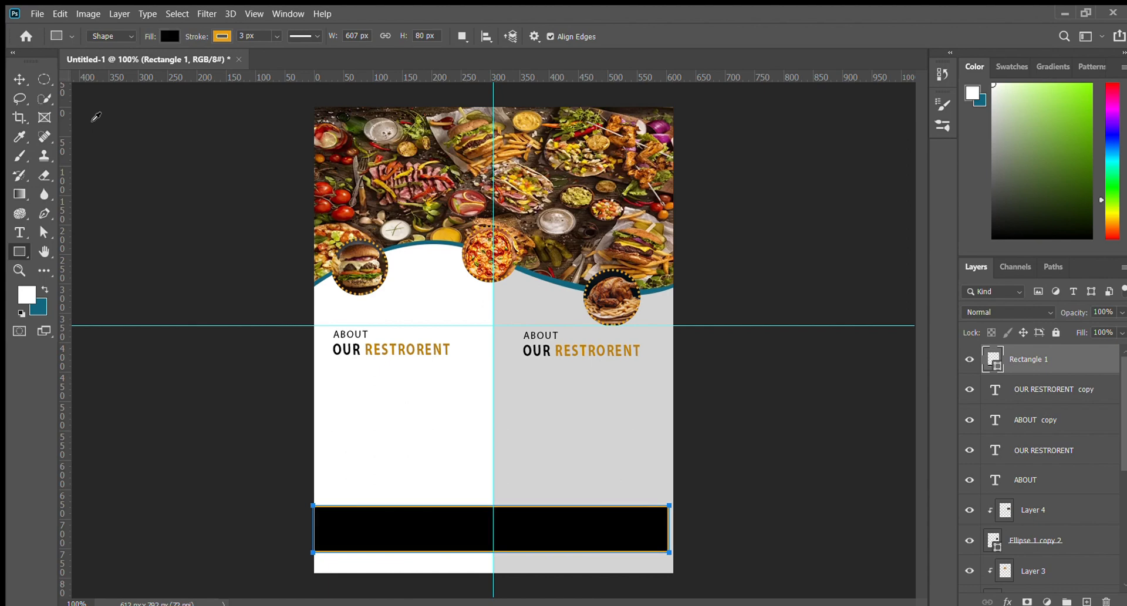
# Move the black bar down to the page's bottom edge and nudge it into place
pyautogui.click(19, 79)
pyautogui.click(129, 185)
pyautogui.click(392, 525)
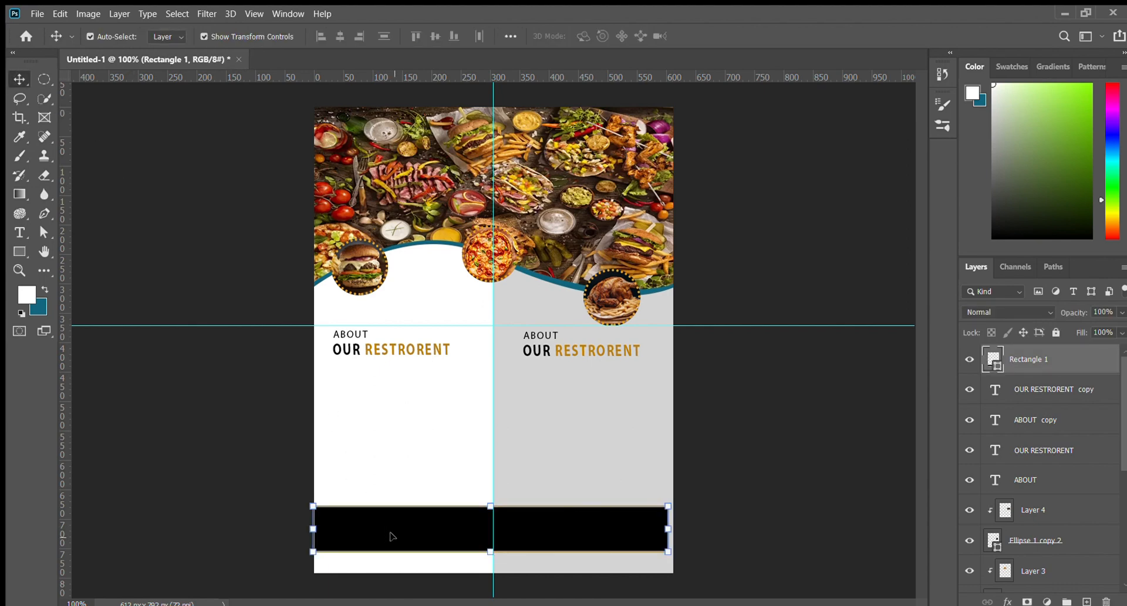
pyautogui.moveTo(390, 531); pyautogui.dragTo(403, 548)
pyautogui.press('Up')
pyautogui.press('Up')
pyautogui.press('Up')
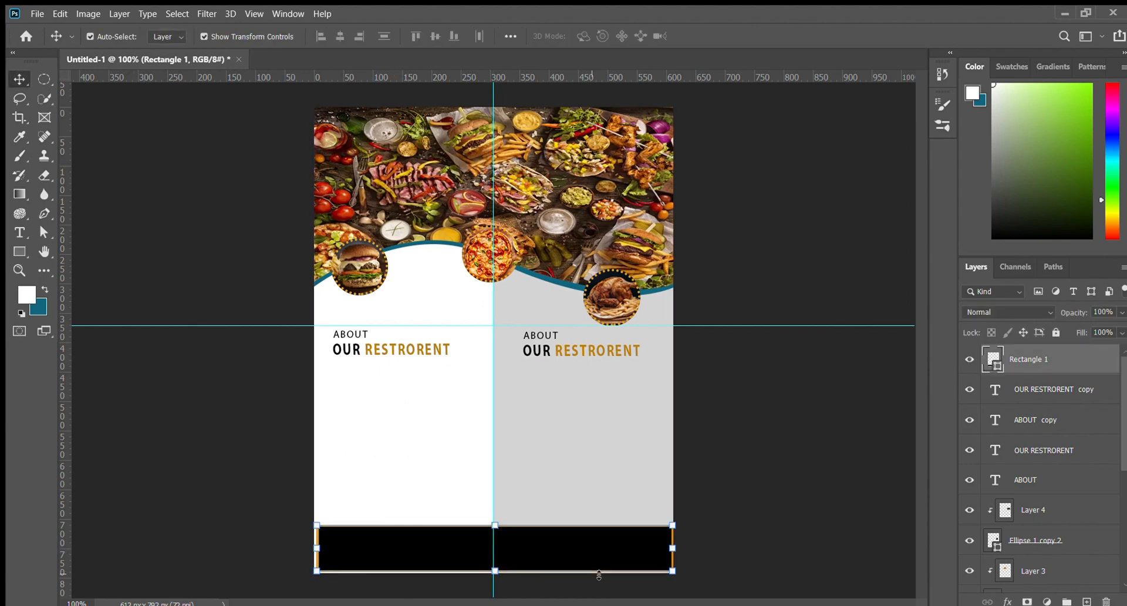
pyautogui.press('Left')
pyautogui.press('Left')
pyautogui.click(753, 517)
pyautogui.click(607, 540)
pyautogui.click(644, 550)
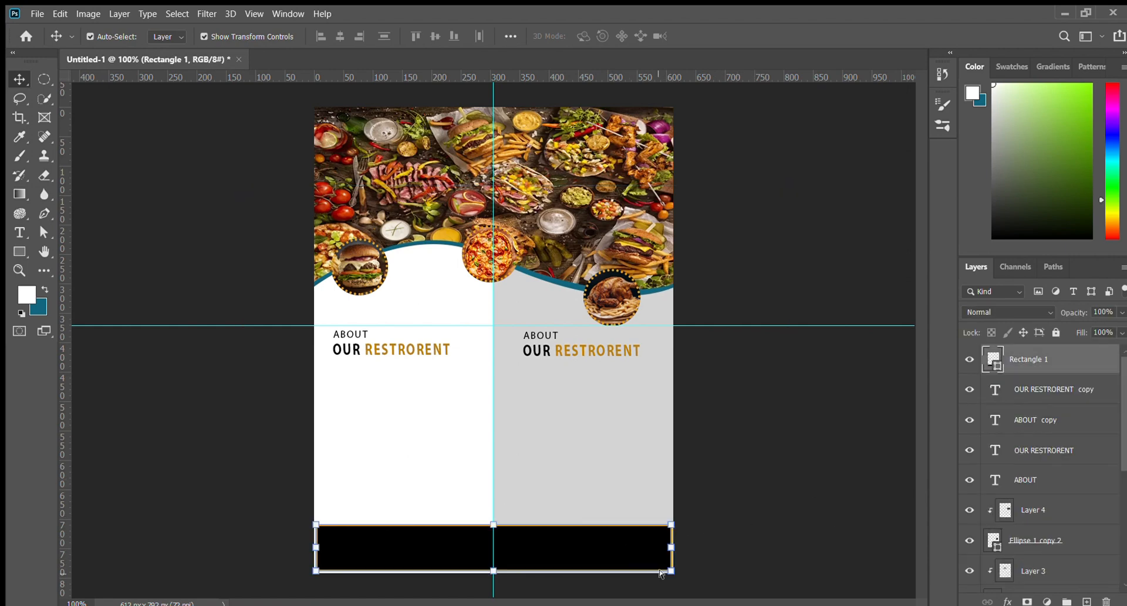
# Free Transform the bar narrower and taller, centred and inset near the poster's bottom
pyautogui.hotkey('ctrl', 't')
pyautogui.moveTo(670, 548); pyautogui.dragTo(583, 541)
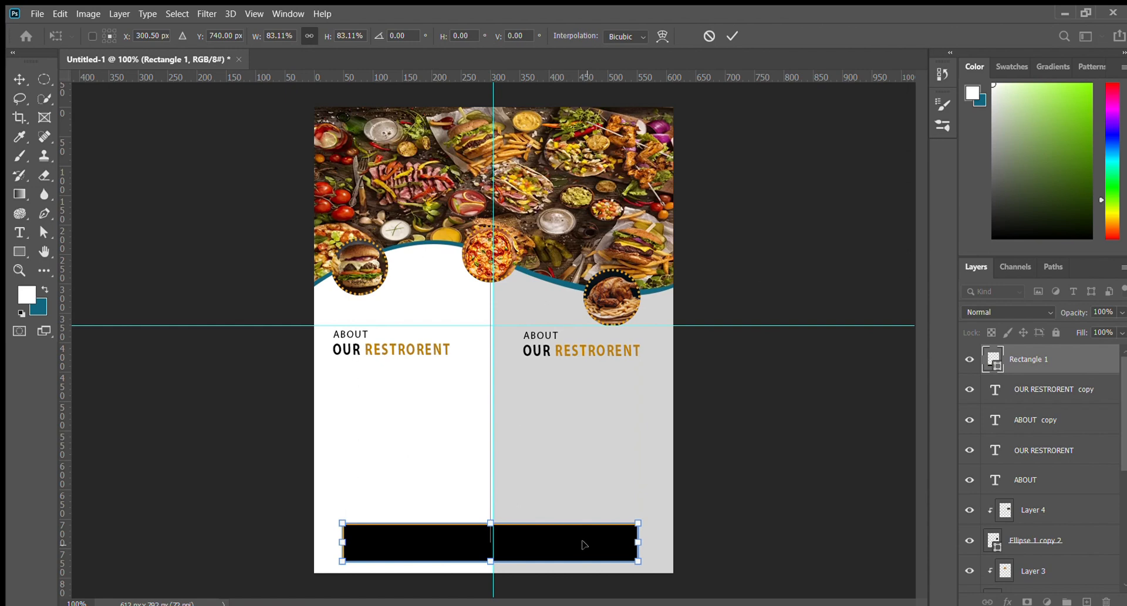
pyautogui.press('Return')
pyautogui.click(786, 472)
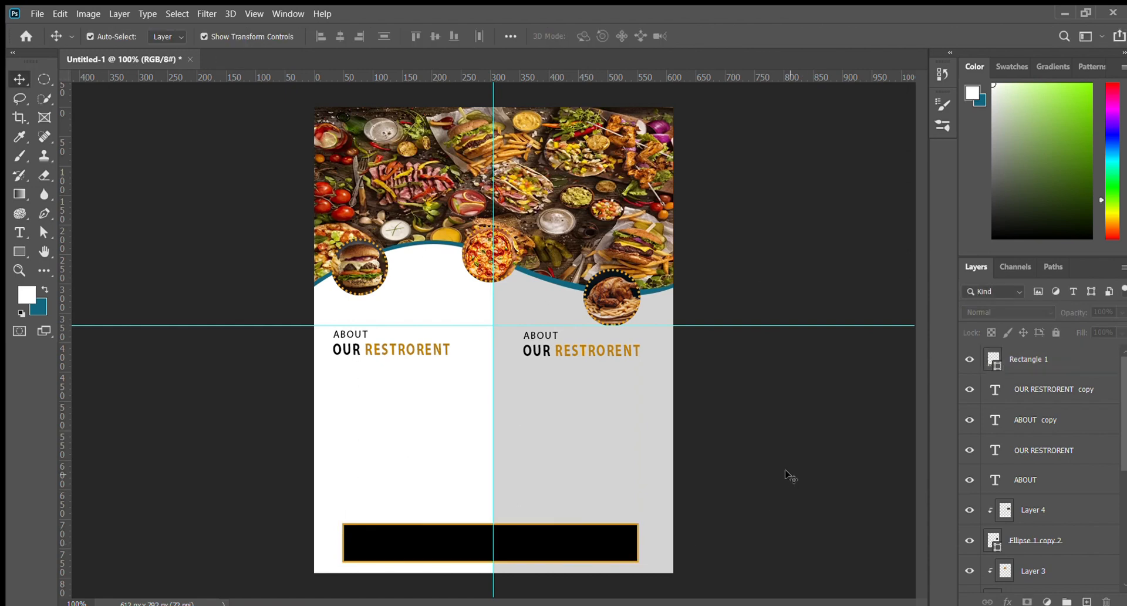
pyautogui.click(599, 551)
pyautogui.moveTo(486, 524); pyautogui.dragTo(486, 509)
pyautogui.press('Down')
pyautogui.press('Down')
pyautogui.press('Down')
pyautogui.press('Down')
pyautogui.press('Down')
pyautogui.press('Down')
pyautogui.press('Down')
pyautogui.press('Down')
pyautogui.press('Down')
pyautogui.press('Down')
pyautogui.press('Down')
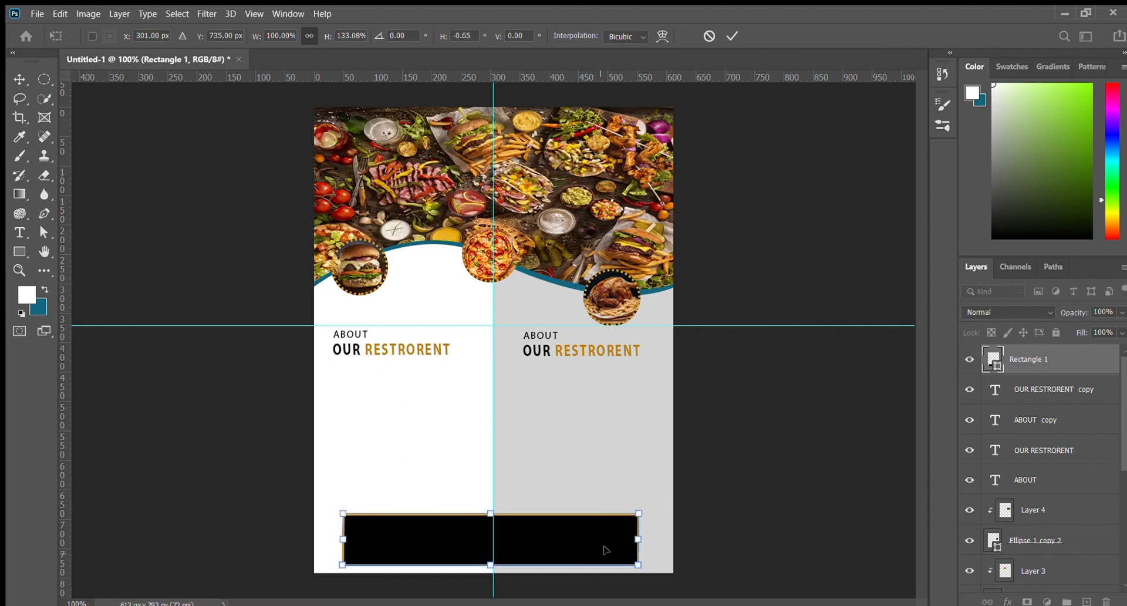
pyautogui.press('Right')
pyautogui.press('Right')
pyautogui.press('Right')
pyautogui.press('Right')
pyautogui.press('Up')
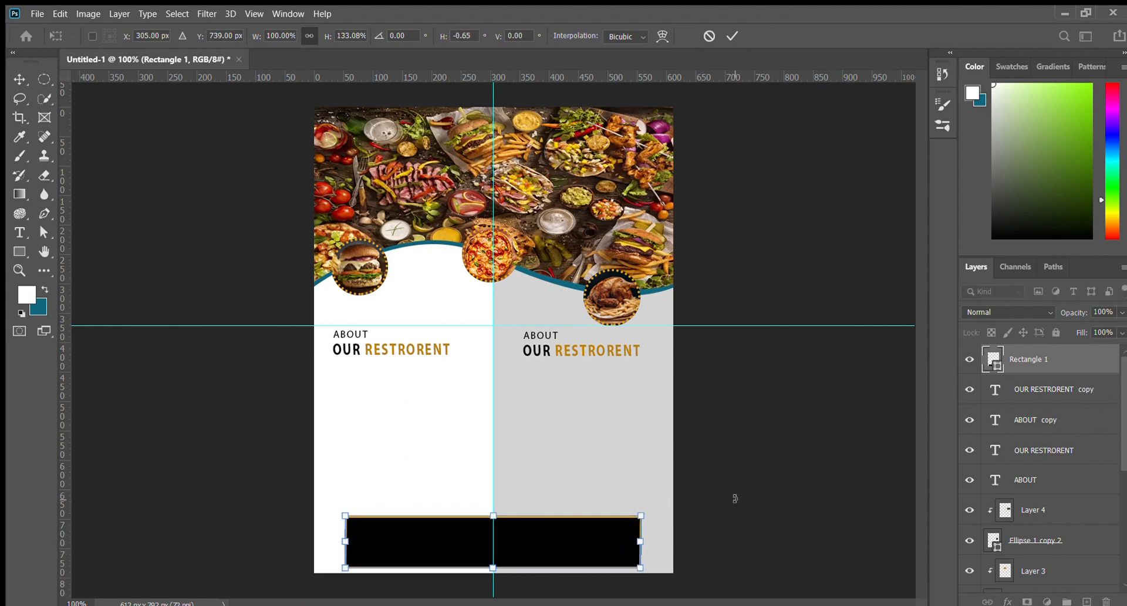
pyautogui.click(731, 37)
# Change the bar's fill to a dark teal sampled from the image
pyautogui.click(700, 437)
pyautogui.click(604, 535)
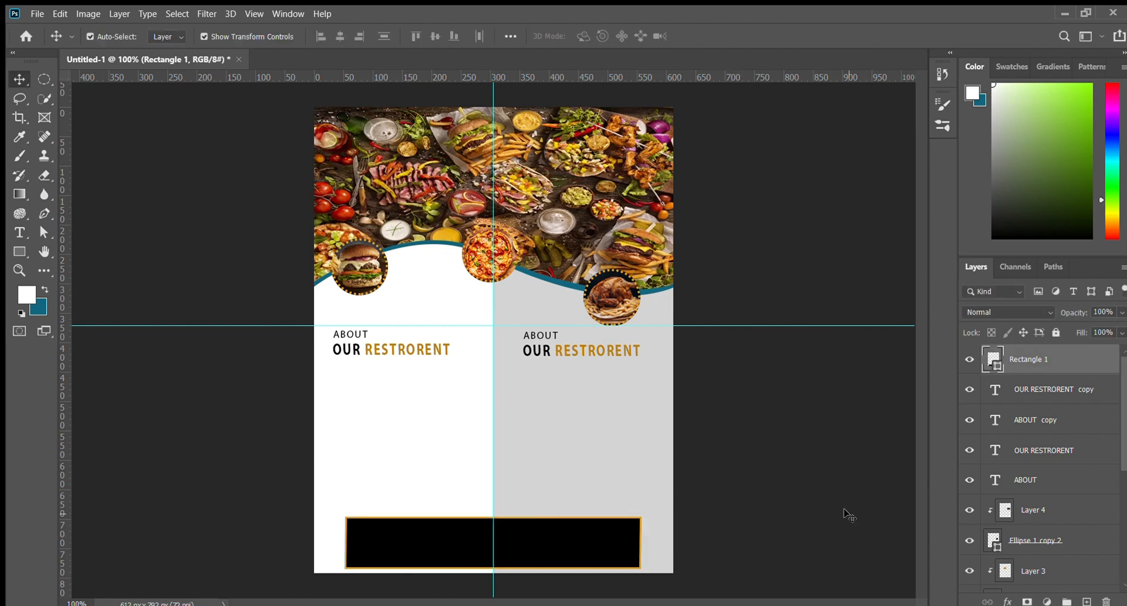
pyautogui.click(846, 511)
pyautogui.click(387, 544)
pyautogui.click(20, 252)
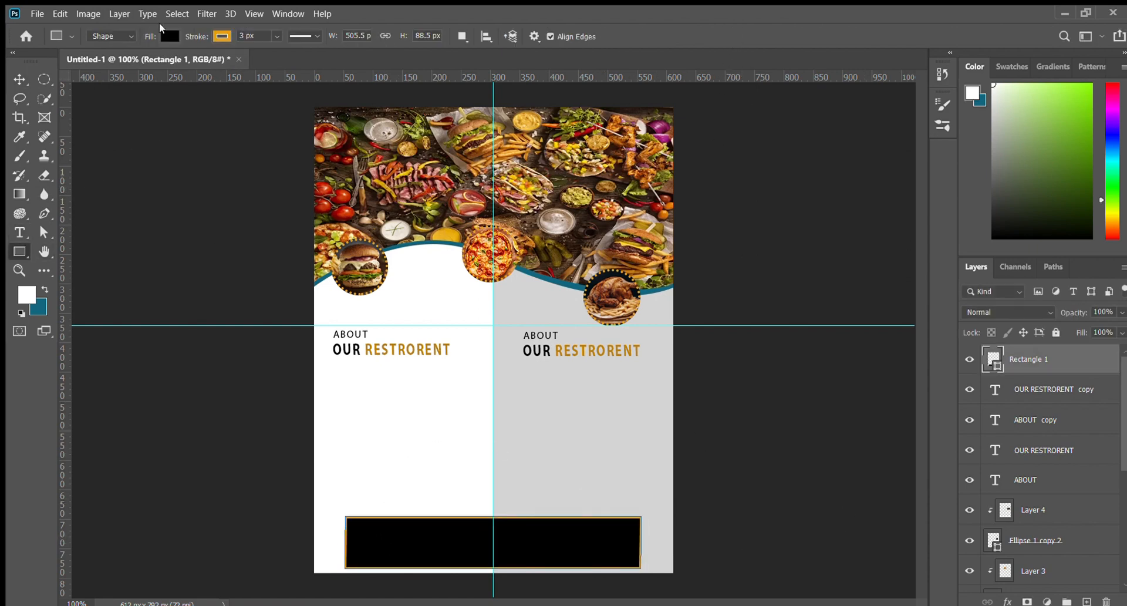
pyautogui.press('i')
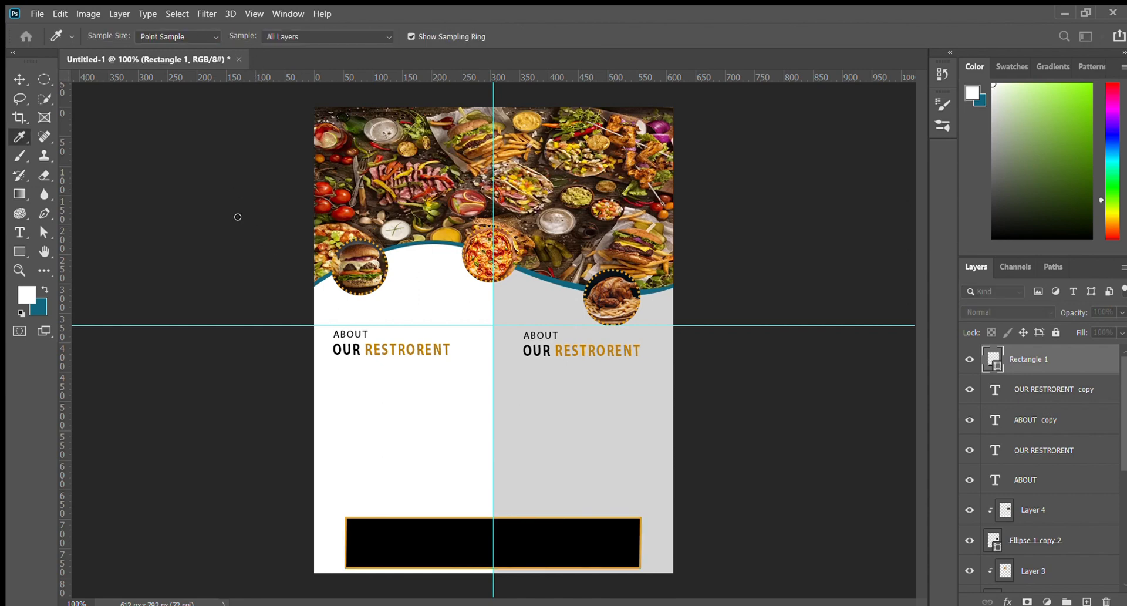
pyautogui.click(409, 84)
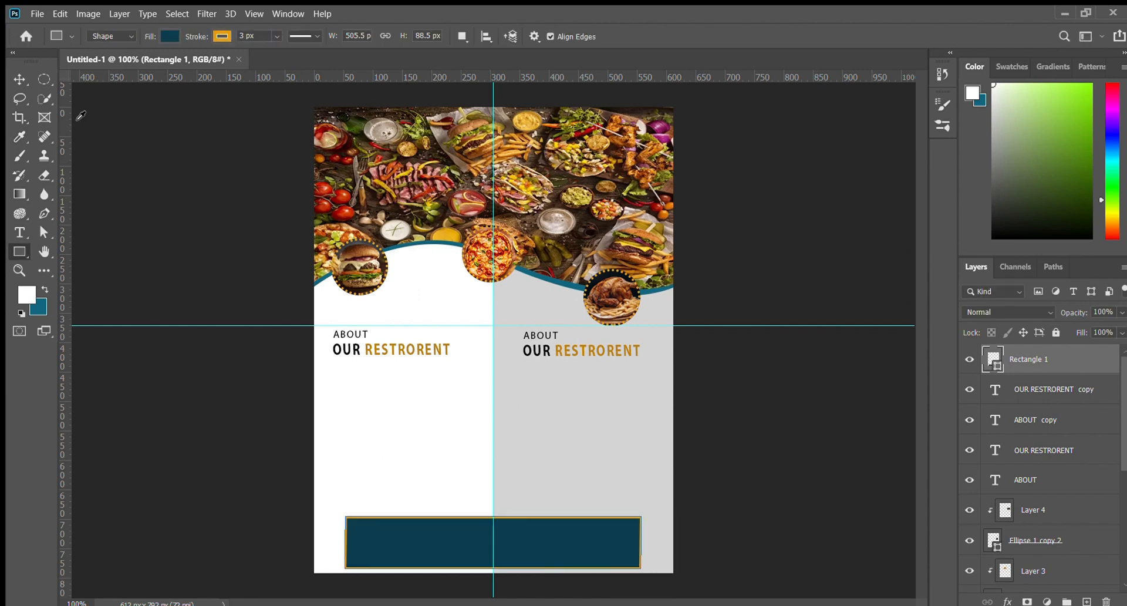
pyautogui.click(19, 80)
pyautogui.click(200, 317)
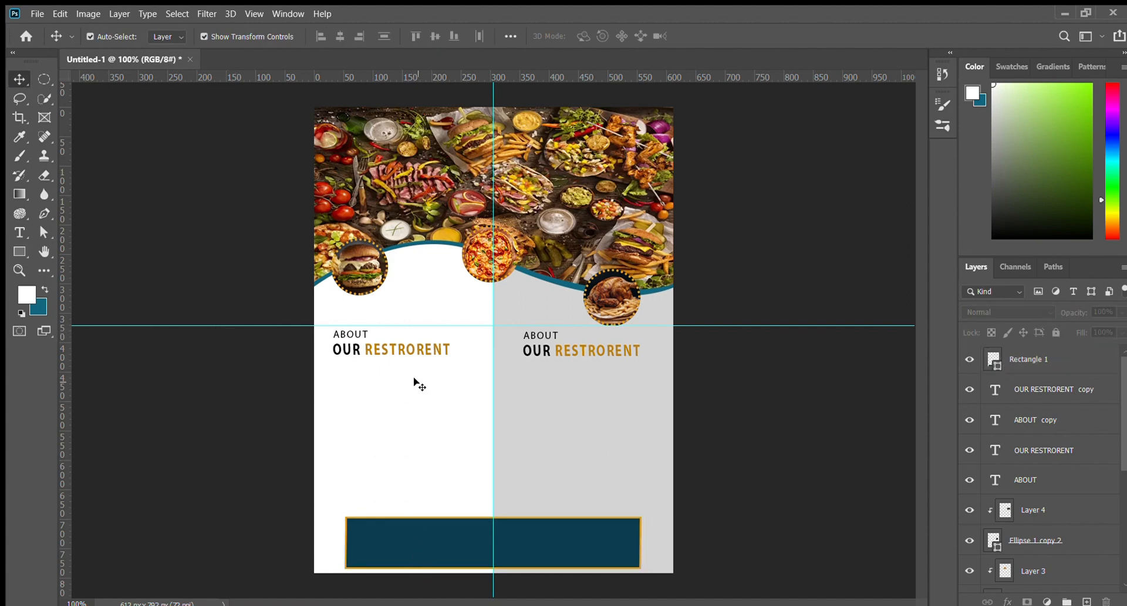
# Add a smaller Lorem ipsum paragraph box below the left heading with tightened line spacing
pyautogui.click(19, 232)
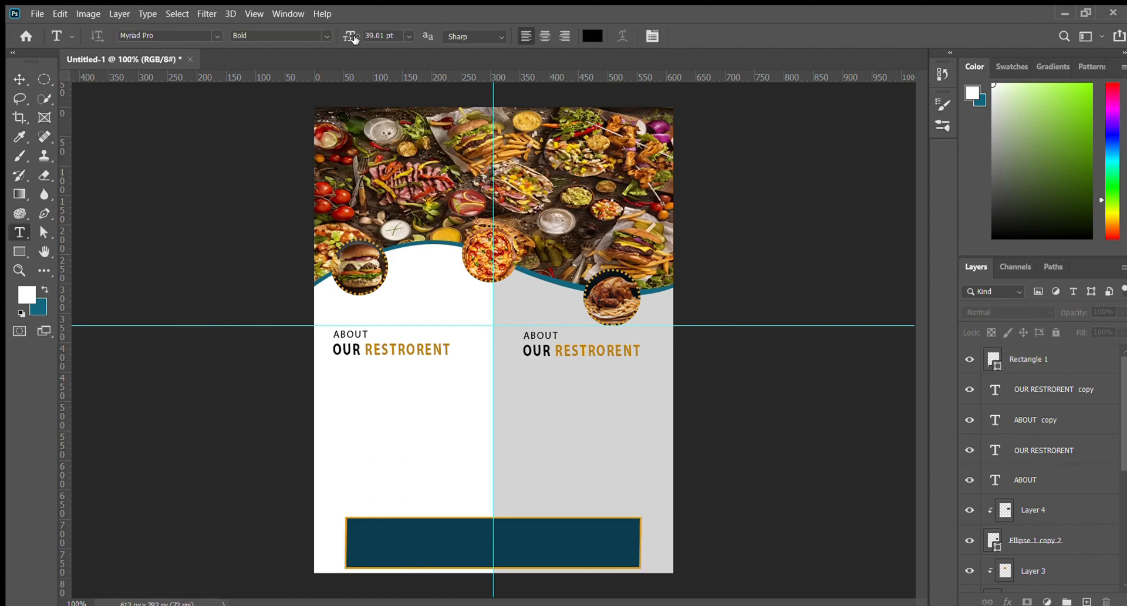
pyautogui.moveTo(353, 37); pyautogui.dragTo(328, 36)
pyautogui.moveTo(333, 365); pyautogui.dragTo(490, 428)
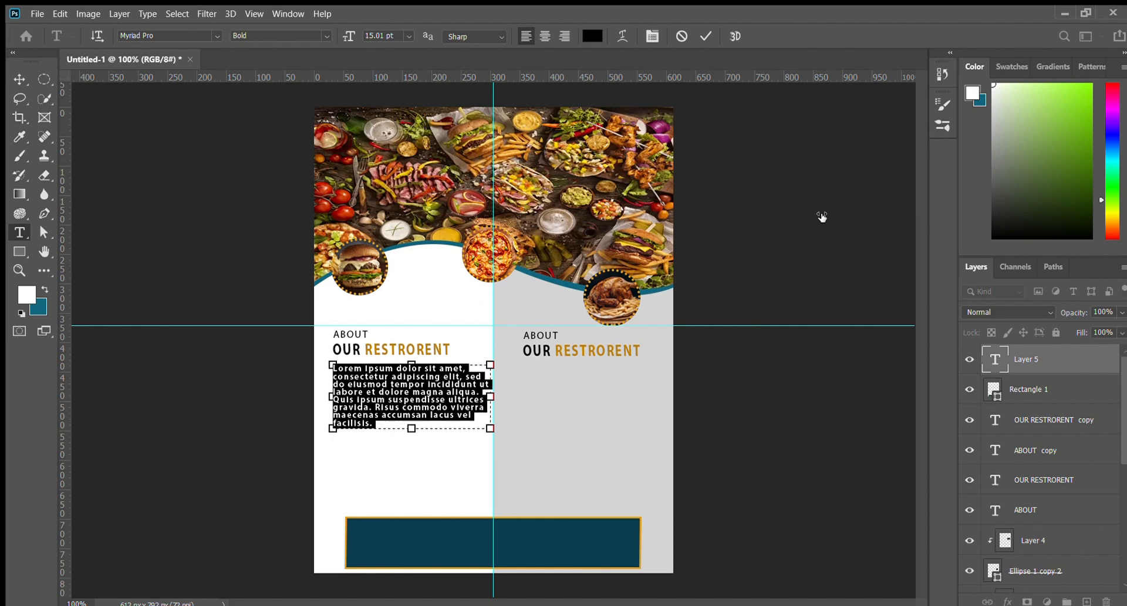
pyautogui.hotkey('alt', 'Down')
pyautogui.hotkey('alt', 'Down')
pyautogui.hotkey('alt', 'Down')
pyautogui.hotkey('alt', 'Down')
pyautogui.hotkey('alt', 'Down')
pyautogui.hotkey('alt', 'Down')
pyautogui.hotkey('alt', 'Down')
pyautogui.hotkey('alt', 'Up')
pyautogui.hotkey('alt', 'Up')
pyautogui.hotkey('alt', 'Up')
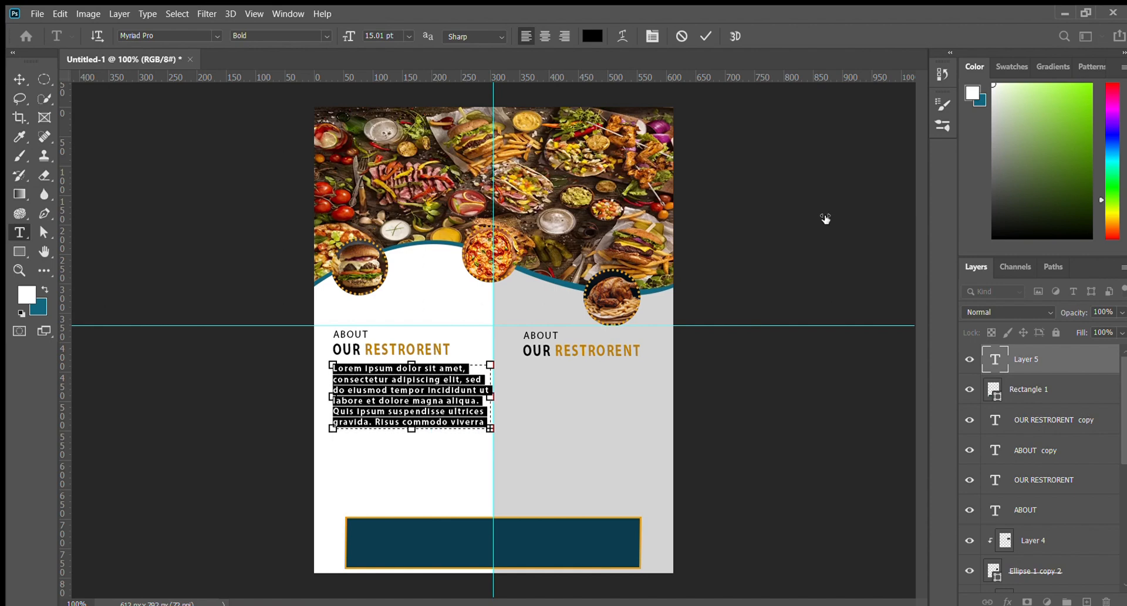
pyautogui.click(19, 79)
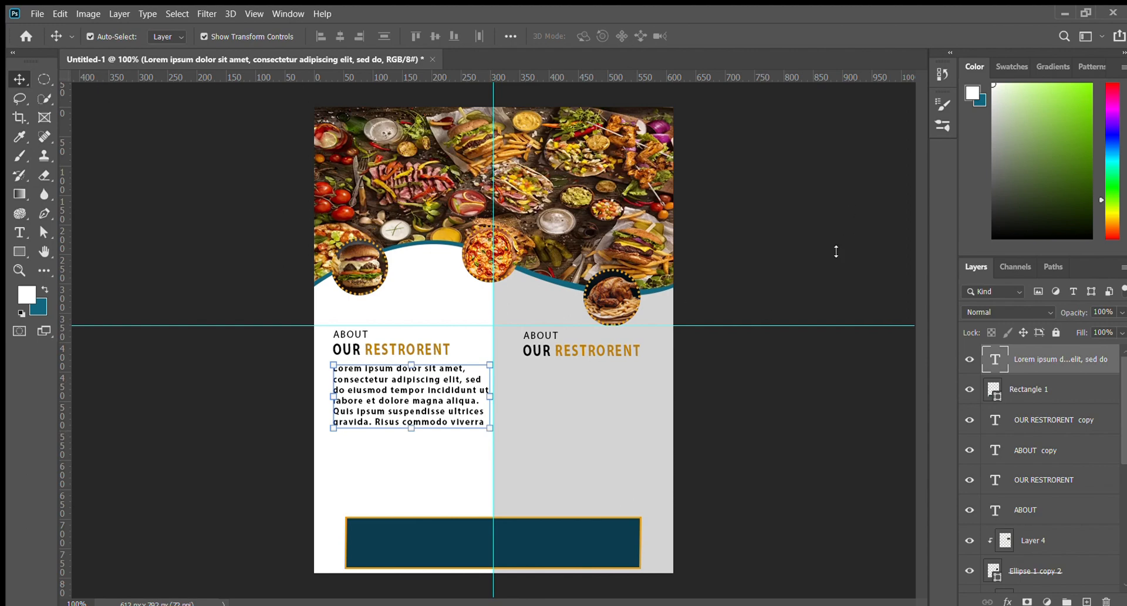
# Tighten the paragraph's line spacing further and shrink its box proportionally
pyautogui.moveTo(864, 223)
pyautogui.mouseDown()
pyautogui.moveTo(840, 229)
pyautogui.moveTo(855, 229)
pyautogui.mouseUp()
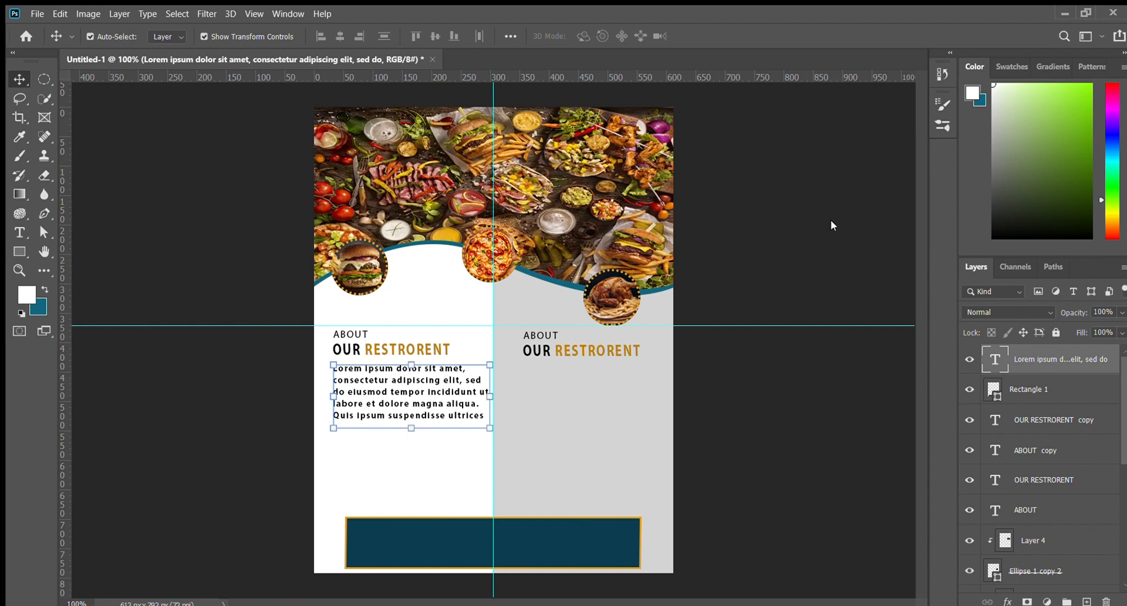
pyautogui.press('Return')
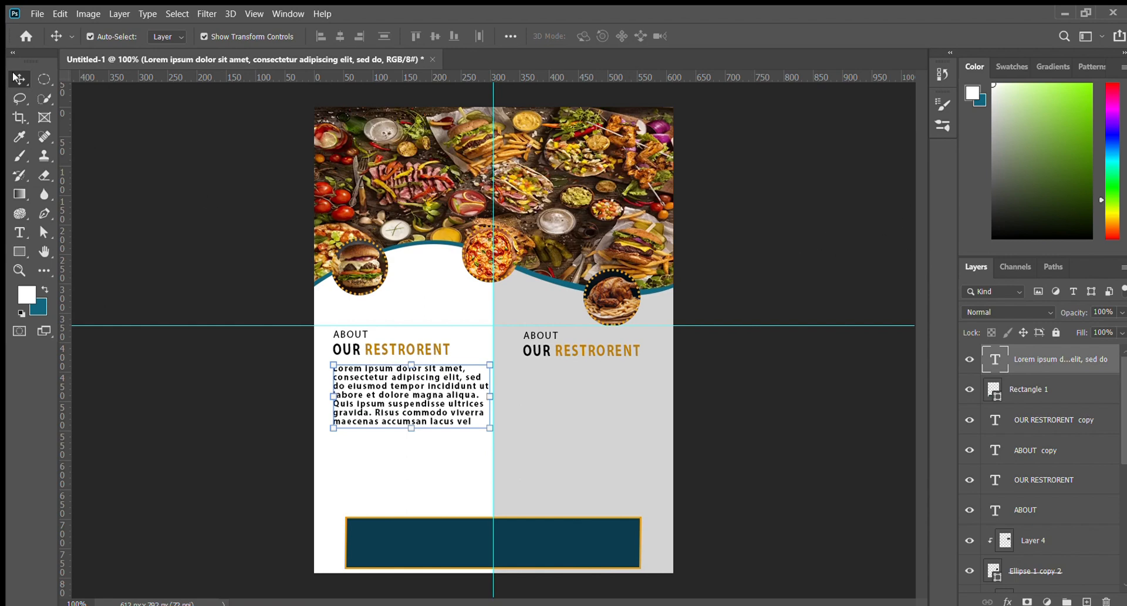
pyautogui.click(144, 137)
pyautogui.click(386, 389)
pyautogui.moveTo(490, 428); pyautogui.dragTo(429, 422)
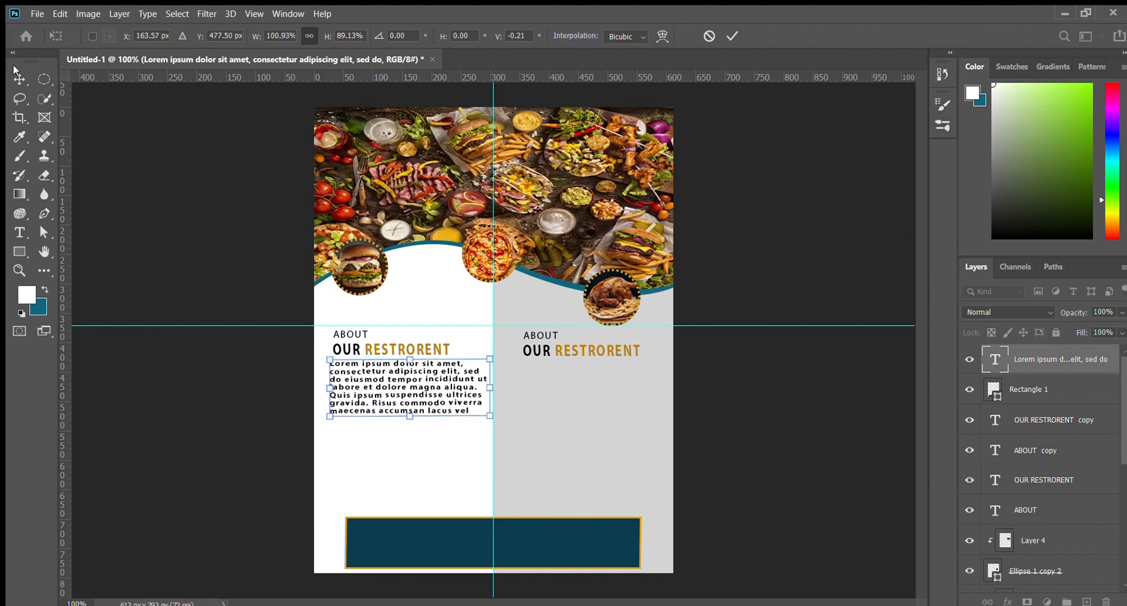
pyautogui.press('Return')
pyautogui.click(131, 181)
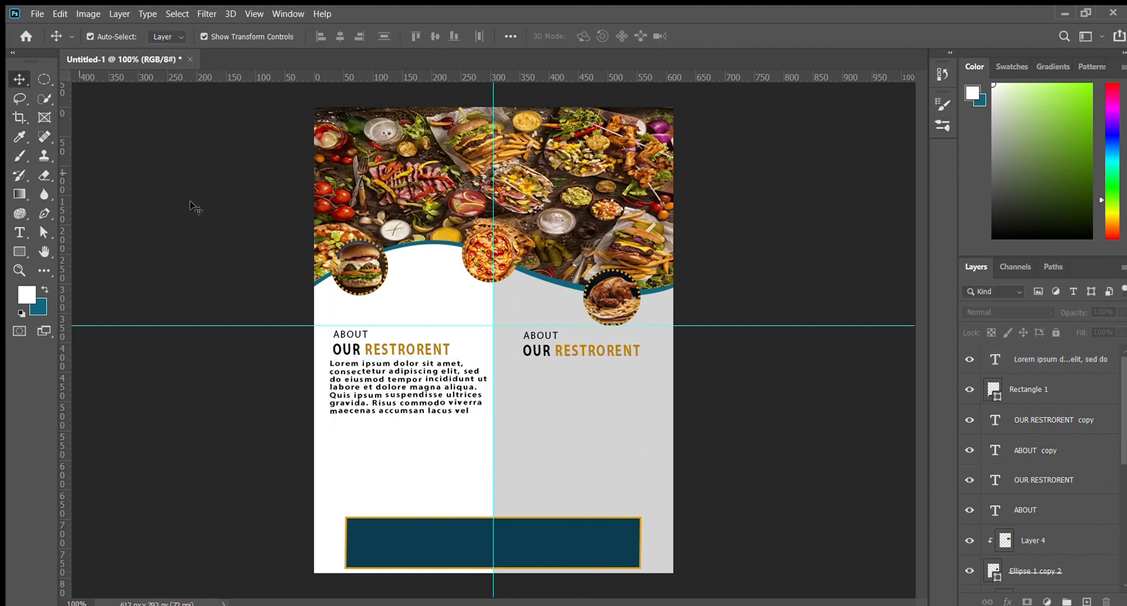
# Tighten the paragraph's tracking, Alt-drag a copy below it, and nudge the original down
pyautogui.click(332, 362)
pyautogui.moveTo(868, 214); pyautogui.dragTo(863, 215)
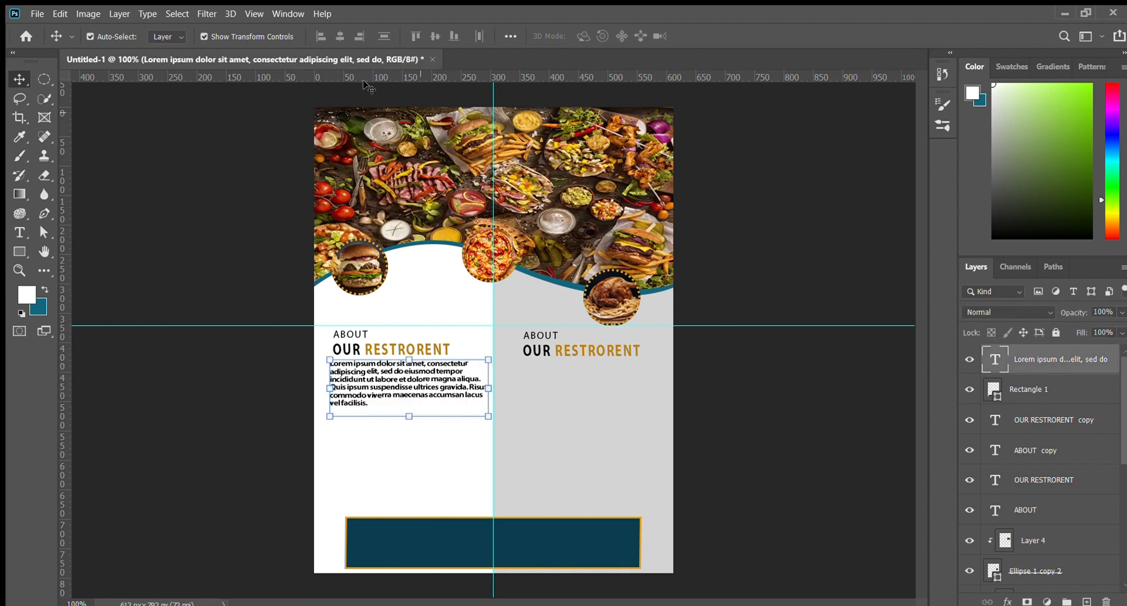
pyautogui.click(106, 153)
pyautogui.click(372, 366)
pyautogui.moveTo(371, 382); pyautogui.dragTo(370, 448)
pyautogui.click(350, 399)
pyautogui.moveTo(350, 390); pyautogui.dragTo(350, 398)
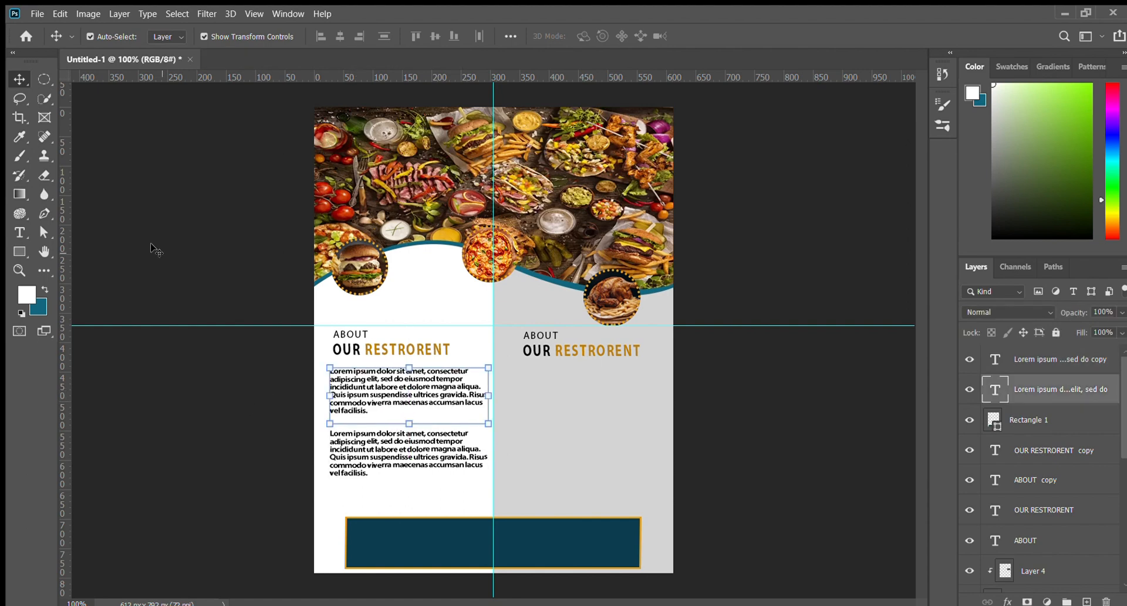
# Replace RESTRORENT in the right heading with FOOD SERVICES
pyautogui.click(517, 407)
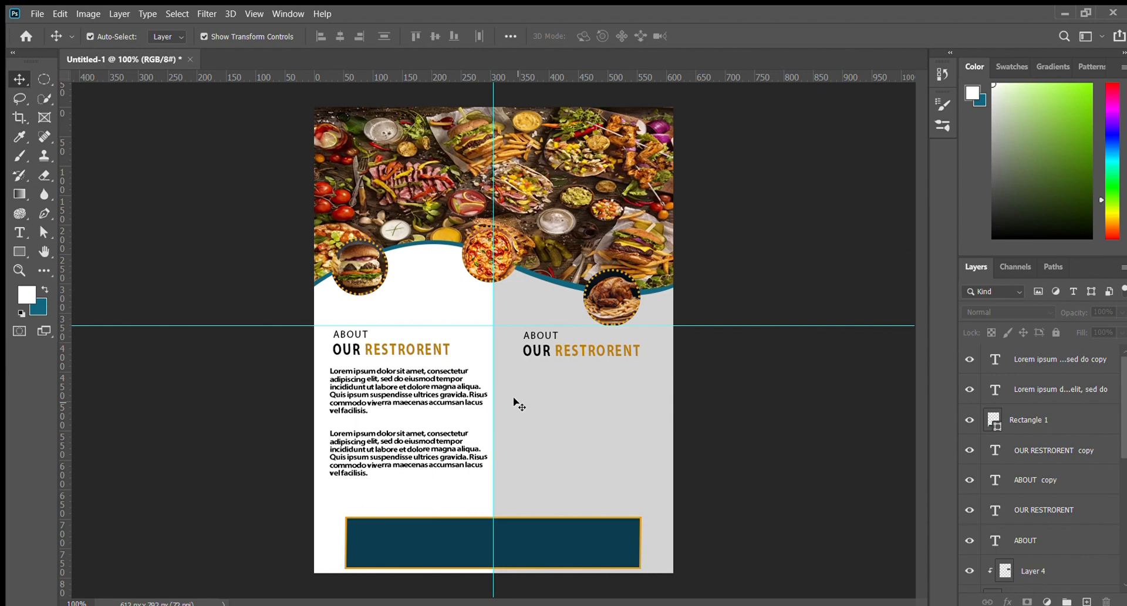
pyautogui.click(19, 233)
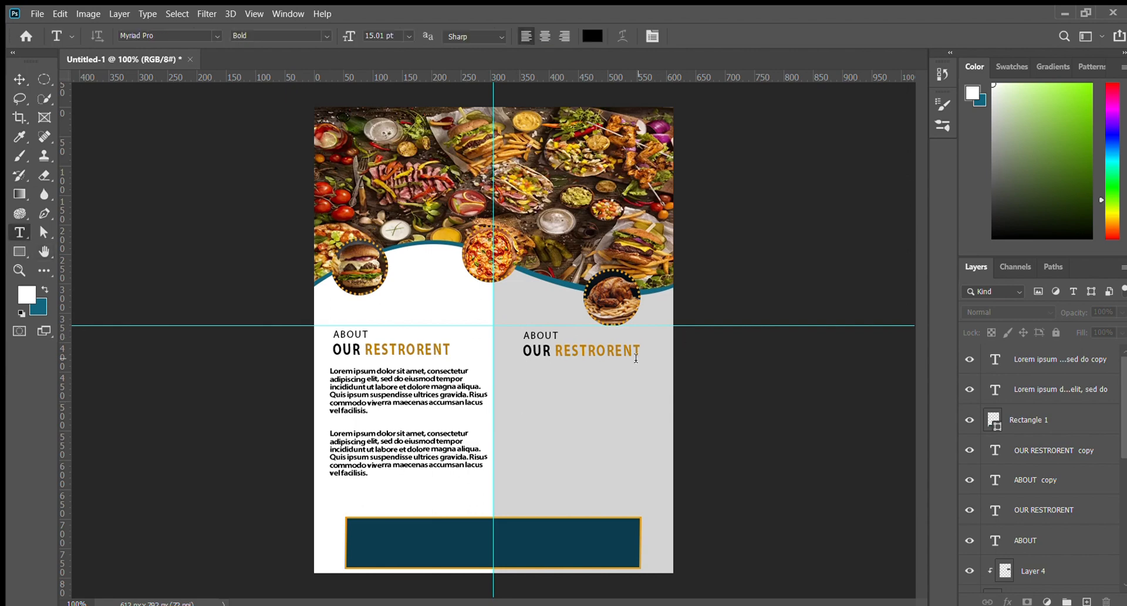
pyautogui.moveTo(646, 352); pyautogui.dragTo(554, 353)
pyautogui.write('FOOD SERVIC')
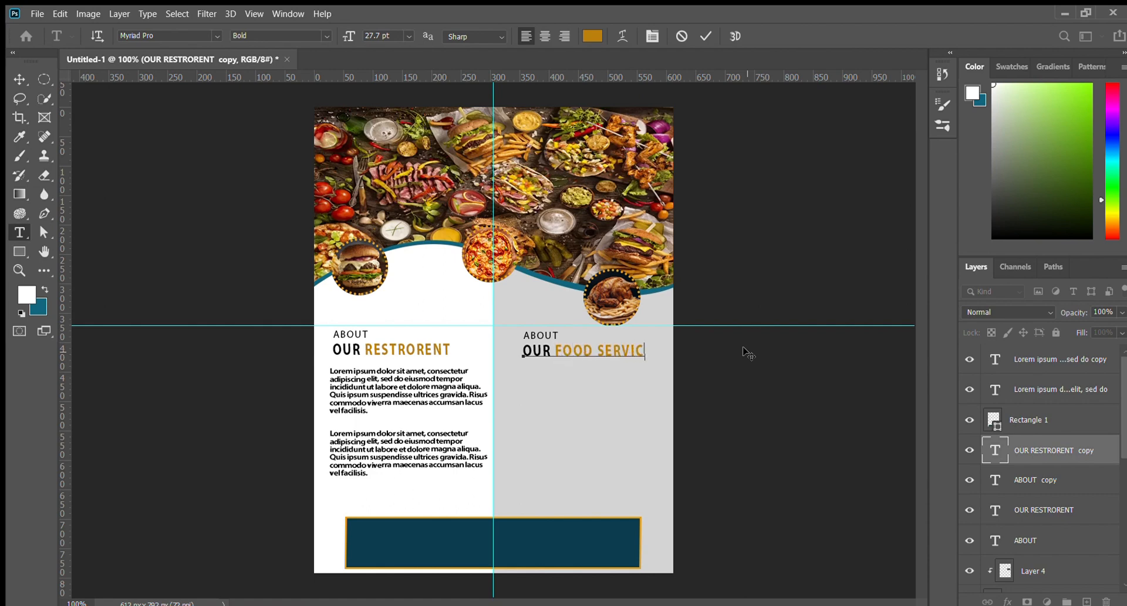
pyautogui.write('ES')
pyautogui.hotkey('ctrl', 'Return')
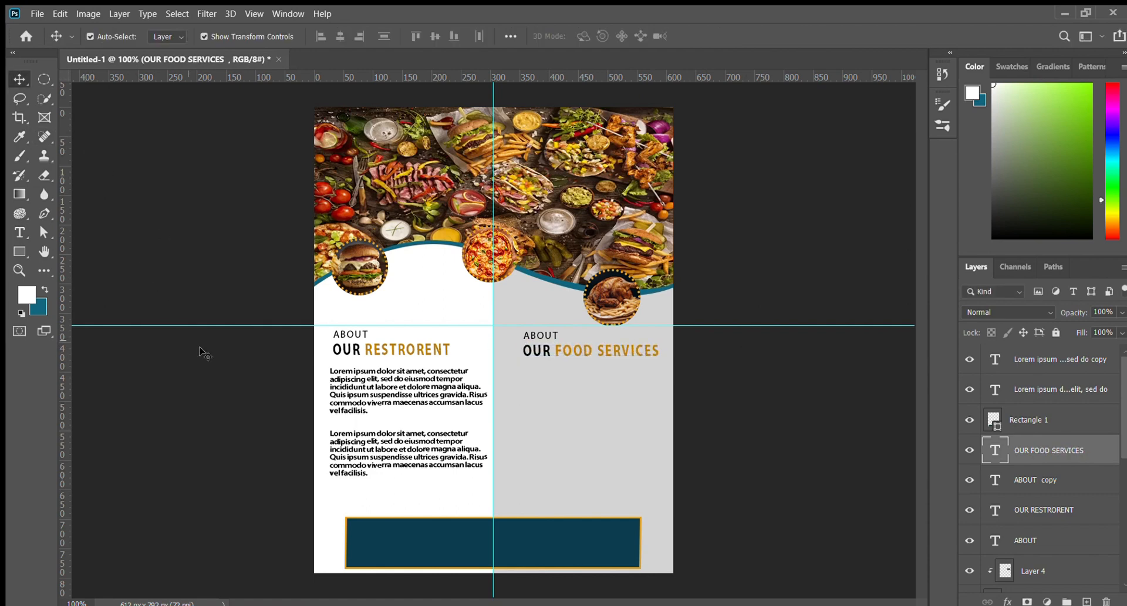
# Recolour the word FOOD dark brown in the Color Picker
pyautogui.doubleClick(587, 352)
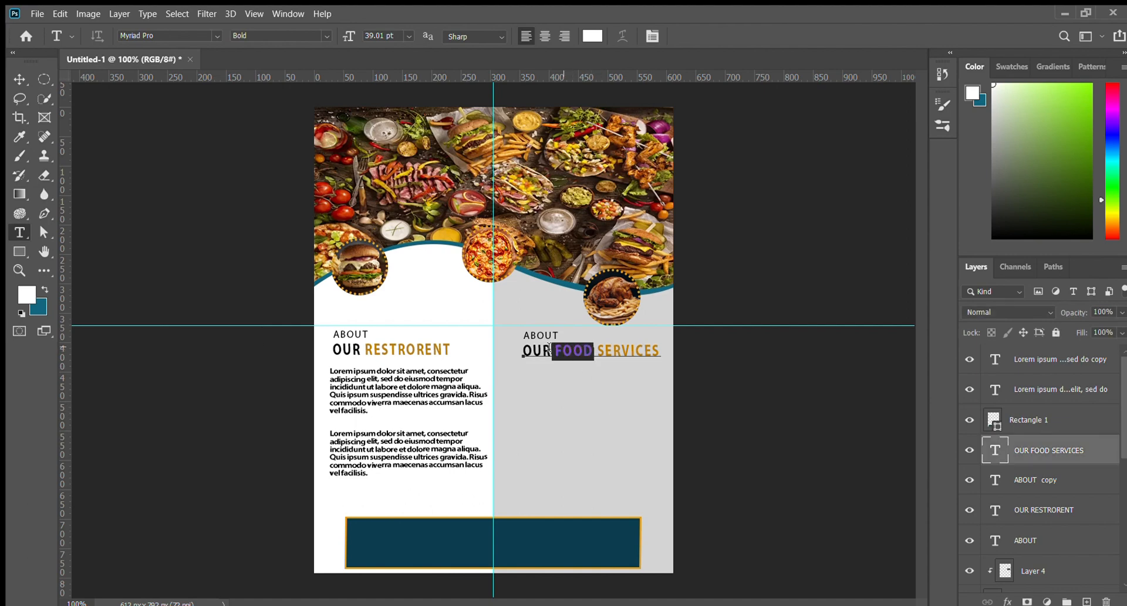
pyautogui.click(592, 35)
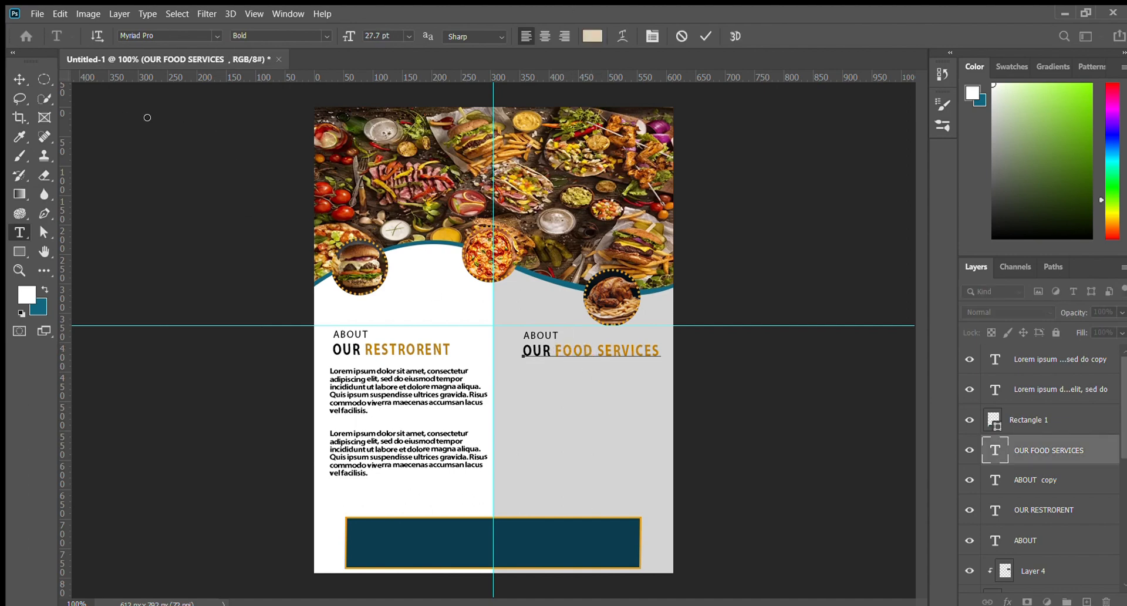
pyautogui.moveTo(237, 148); pyautogui.dragTo(241, 217)
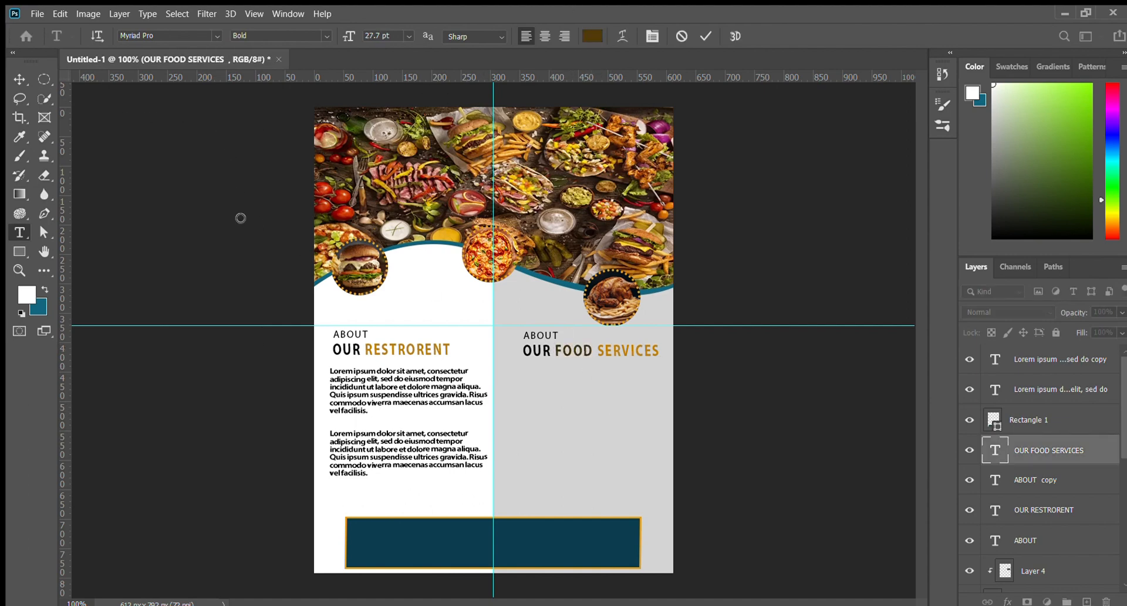
pyautogui.moveTo(287, 141); pyautogui.dragTo(227, 108)
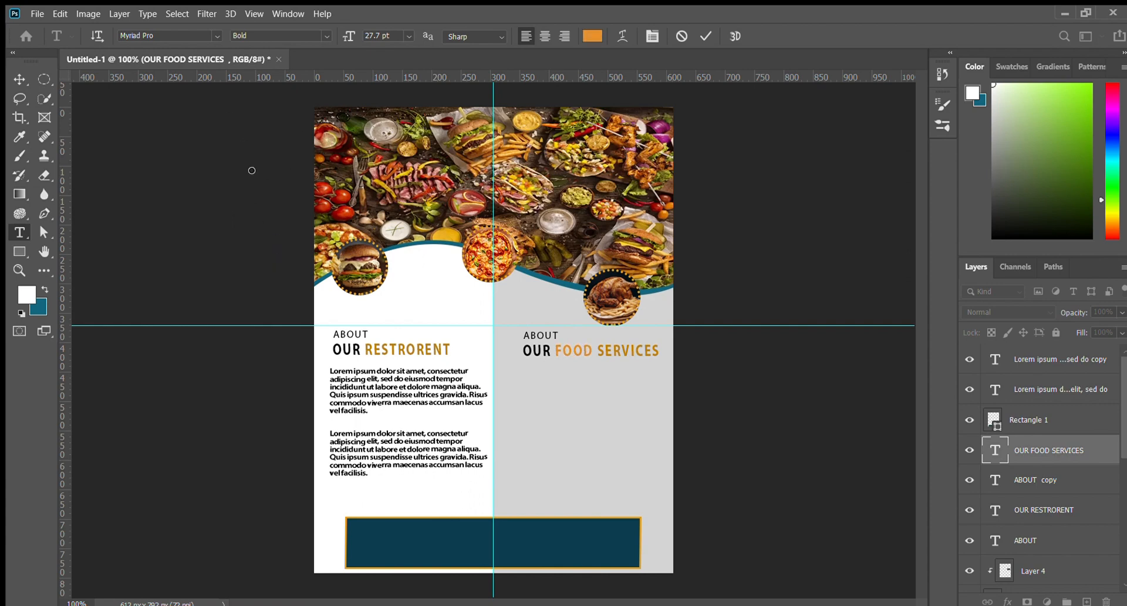
pyautogui.moveTo(252, 170); pyautogui.dragTo(261, 193)
pyautogui.click(706, 36)
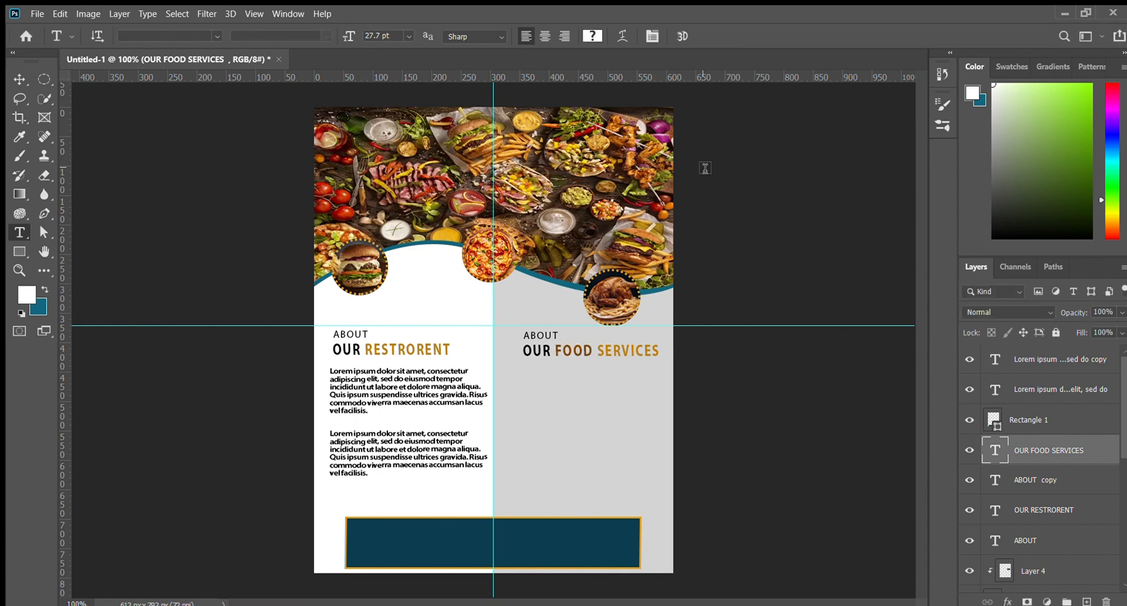
# Switch to the Ellipse tool and zoom in on the poster's middle section
pyautogui.press('k')
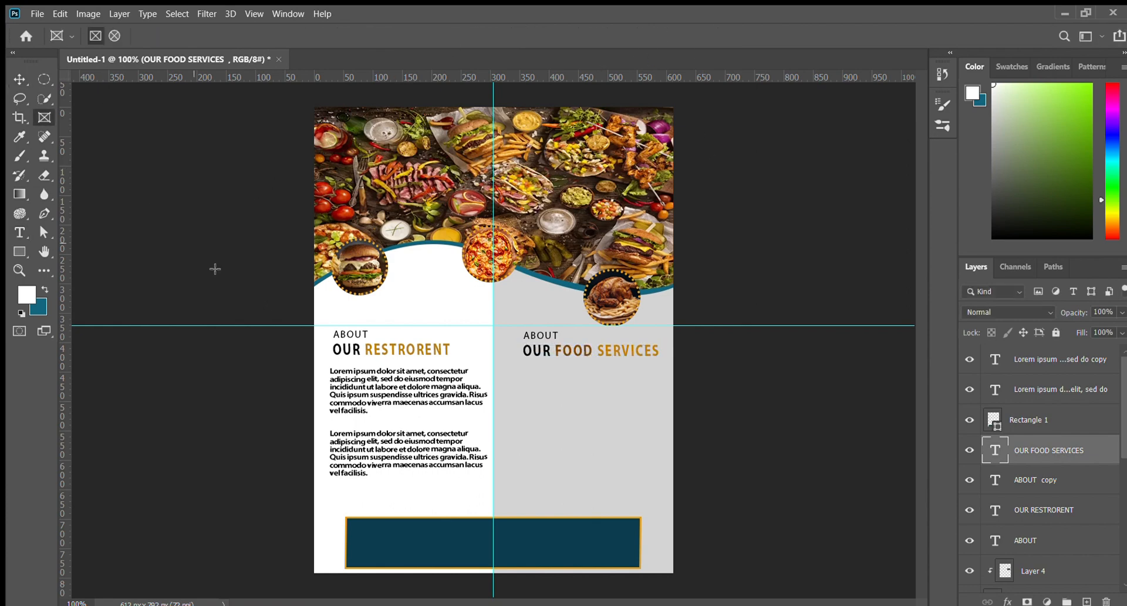
pyautogui.click(20, 232)
pyautogui.click(20, 251)
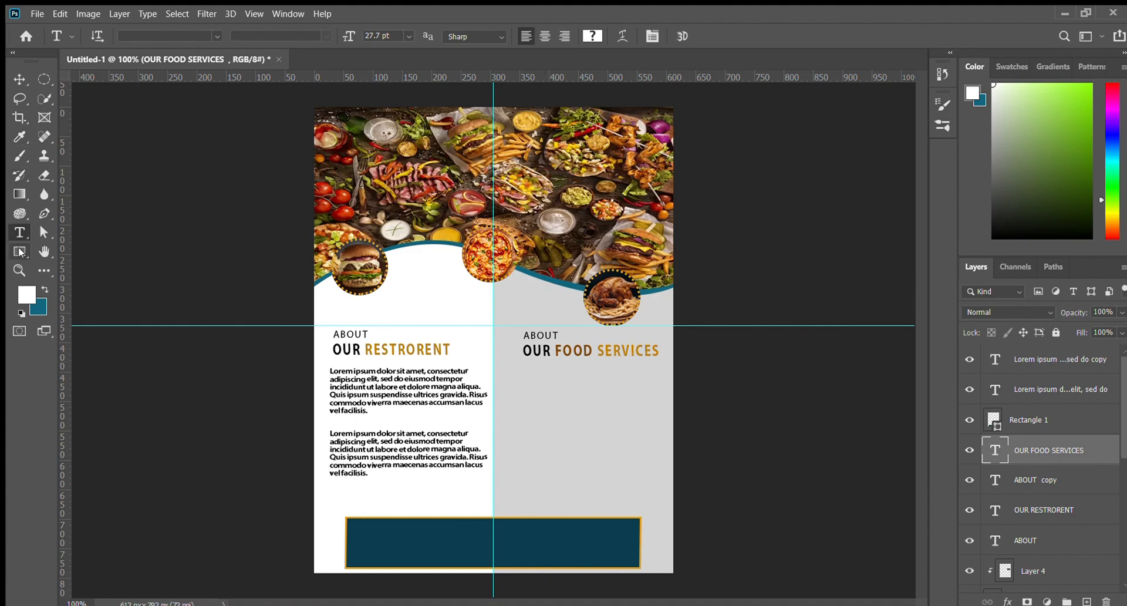
pyautogui.hotkey('shift', 'u')
pyautogui.hotkey('ctrl', '+')
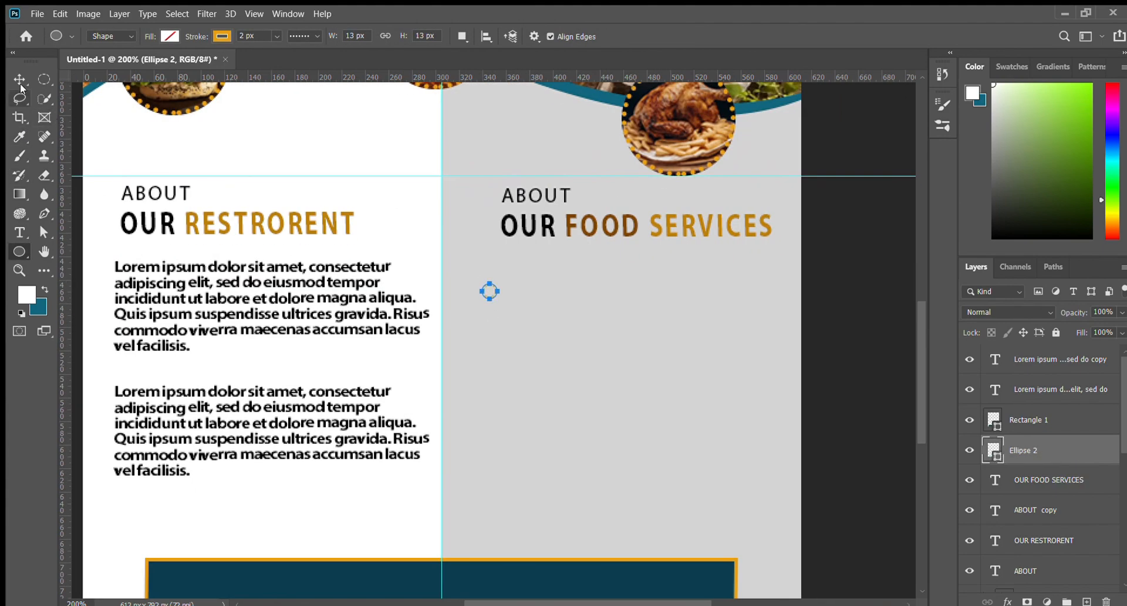
# Give the small circle no stroke and a brown fill, then move it under the heading
pyautogui.moveTo(205, 36); pyautogui.dragTo(168, 52)
pyautogui.click(76, 119)
pyautogui.click(19, 79)
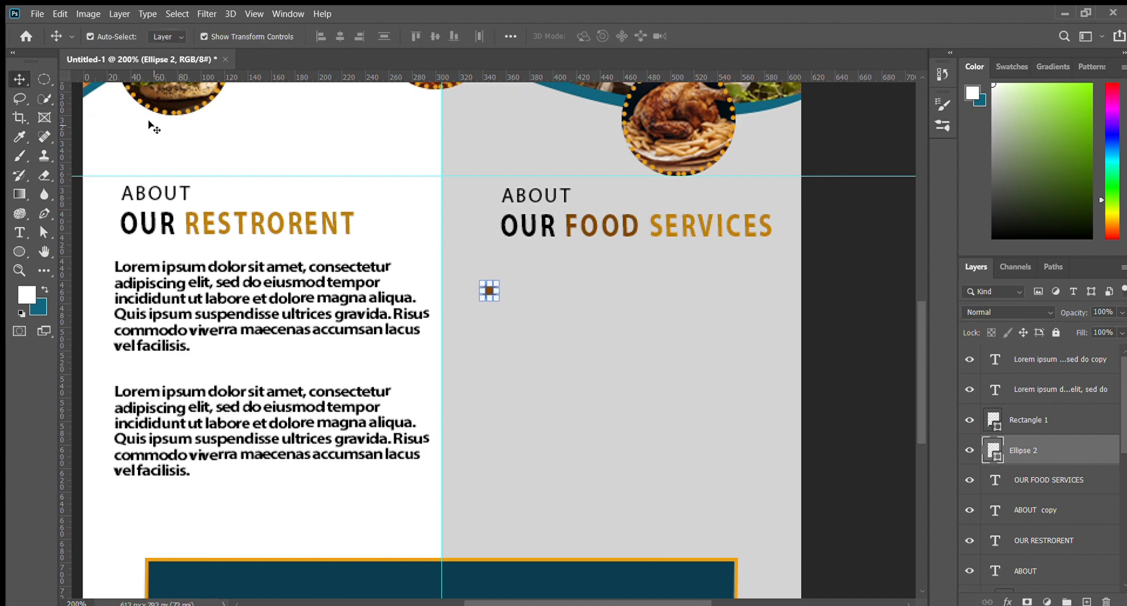
pyautogui.click(147, 119)
pyautogui.hotkey('ctrl', '-')
pyautogui.hotkey('ctrl', '-')
pyautogui.click(169, 149)
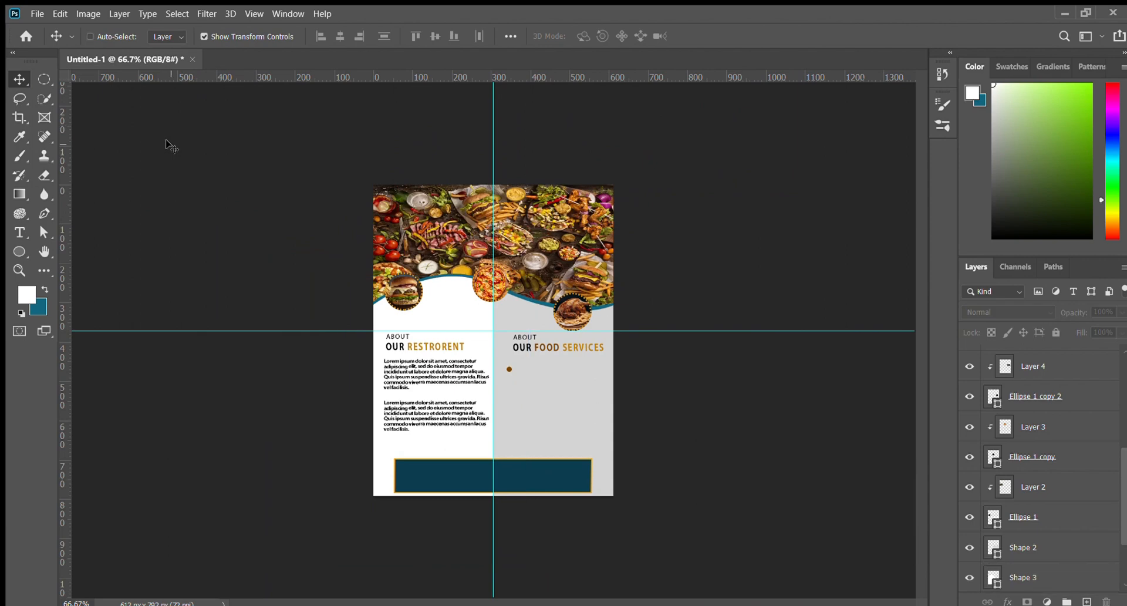
pyautogui.hotkey('ctrl', '+')
pyautogui.hotkey('ctrl', '+')
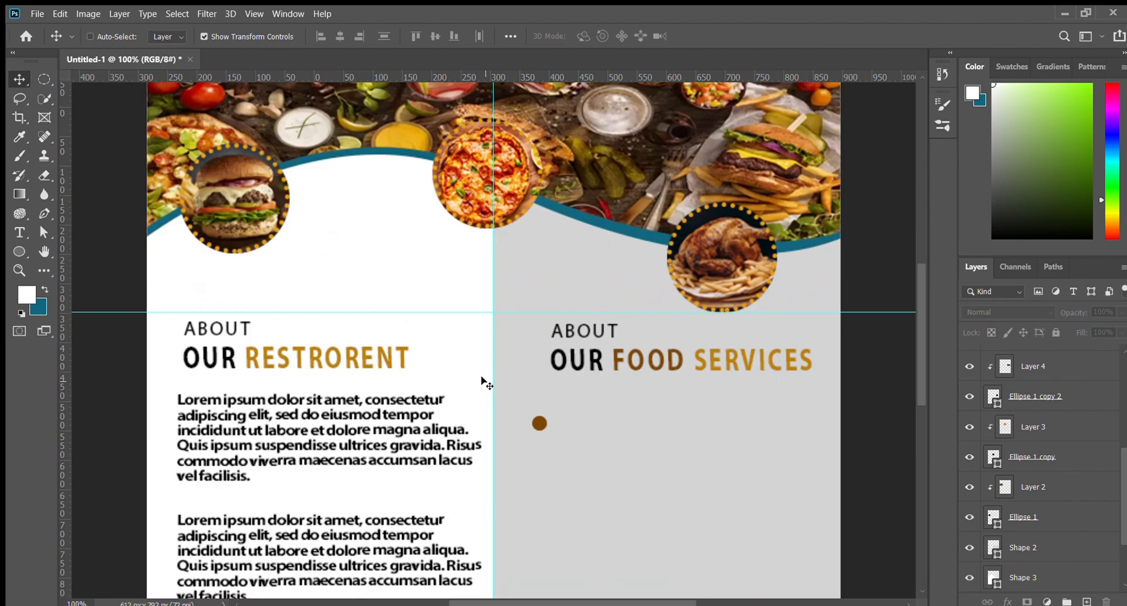
pyautogui.click(537, 421)
pyautogui.moveTo(536, 424)
pyautogui.mouseDown()
pyautogui.moveTo(531, 408)
pyautogui.moveTo(543, 409)
pyautogui.mouseUp()
pyautogui.click(85, 231)
# Add a 19.01 pt text box beside the brown dot, then delete the unwanted white text layer
pyautogui.click(19, 232)
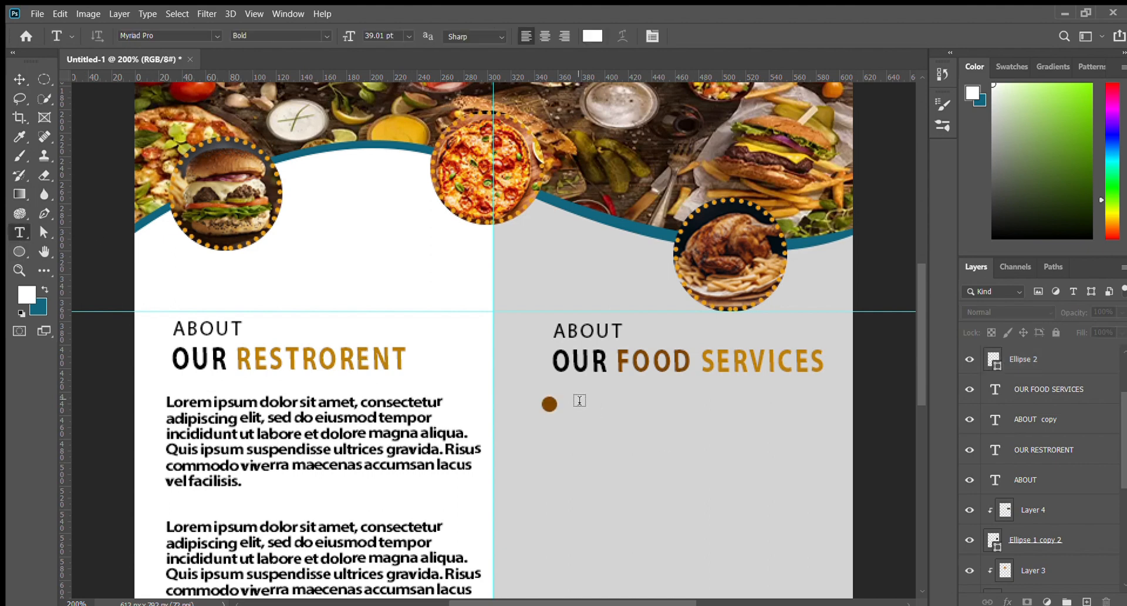
pyautogui.moveTo(332, 29); pyautogui.dragTo(323, 27)
pyautogui.moveTo(567, 396); pyautogui.dragTo(838, 452)
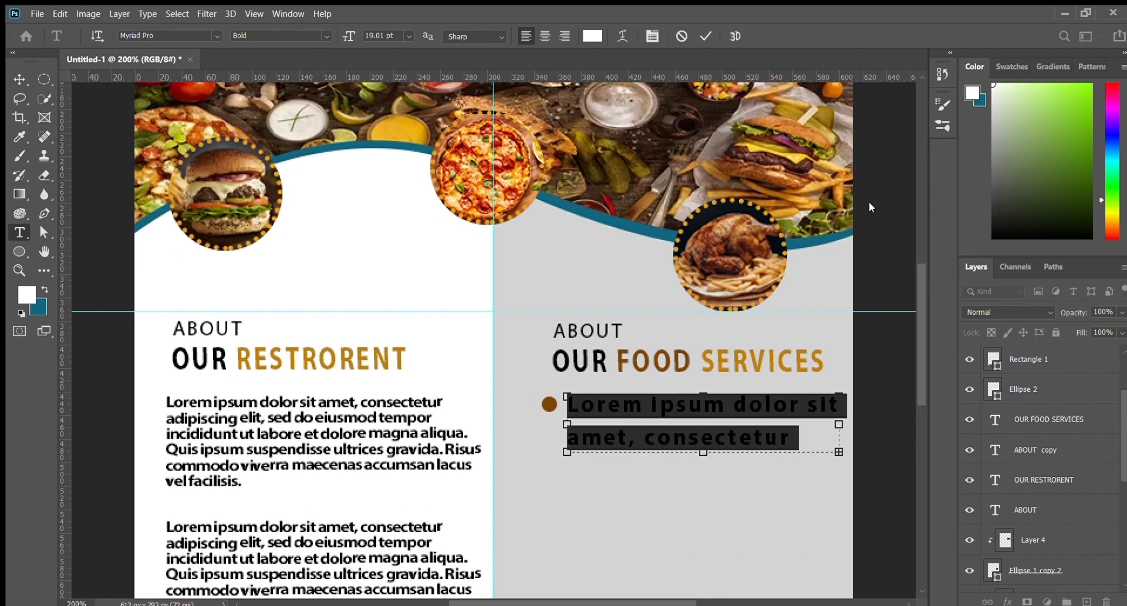
pyautogui.hotkey('alt', 'Left')
pyautogui.hotkey('alt', 'Left')
pyautogui.hotkey('alt', 'Left')
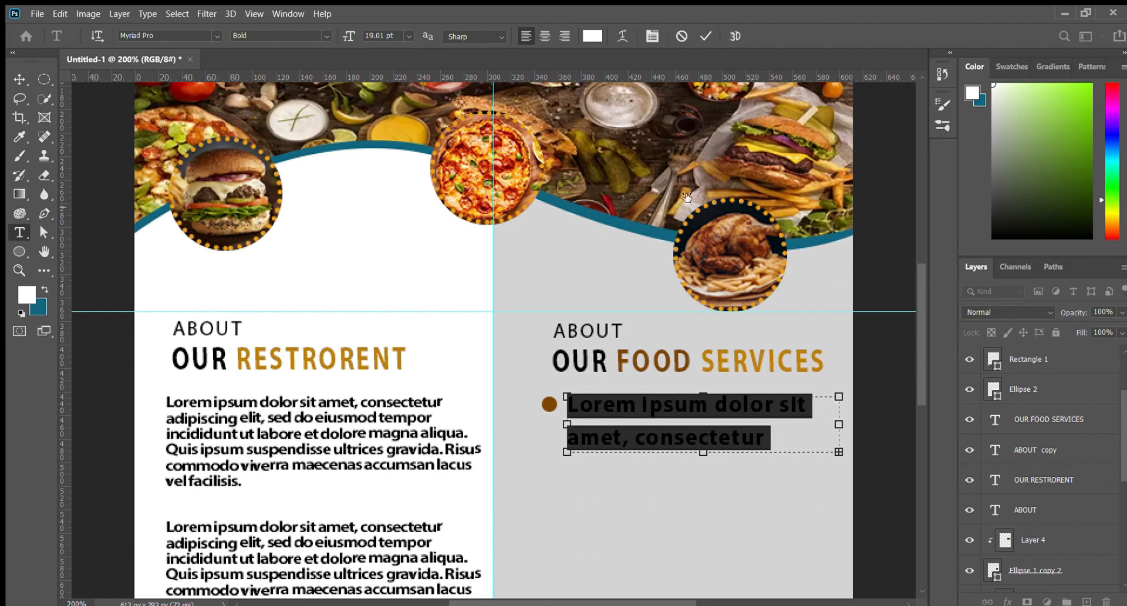
pyautogui.hotkey('ctrl', 'Return')
pyautogui.press('v')
pyautogui.press('Delete')
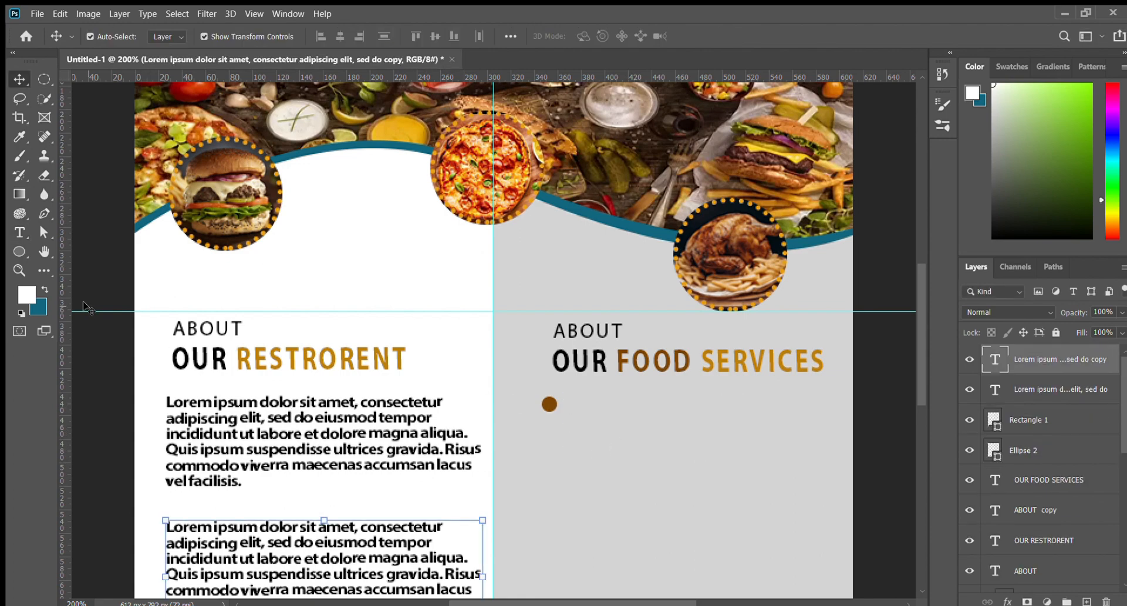
# Add Lorem ipsum bullet text beside the brown dot and align the dot with it
pyautogui.click(85, 281)
pyautogui.click(20, 233)
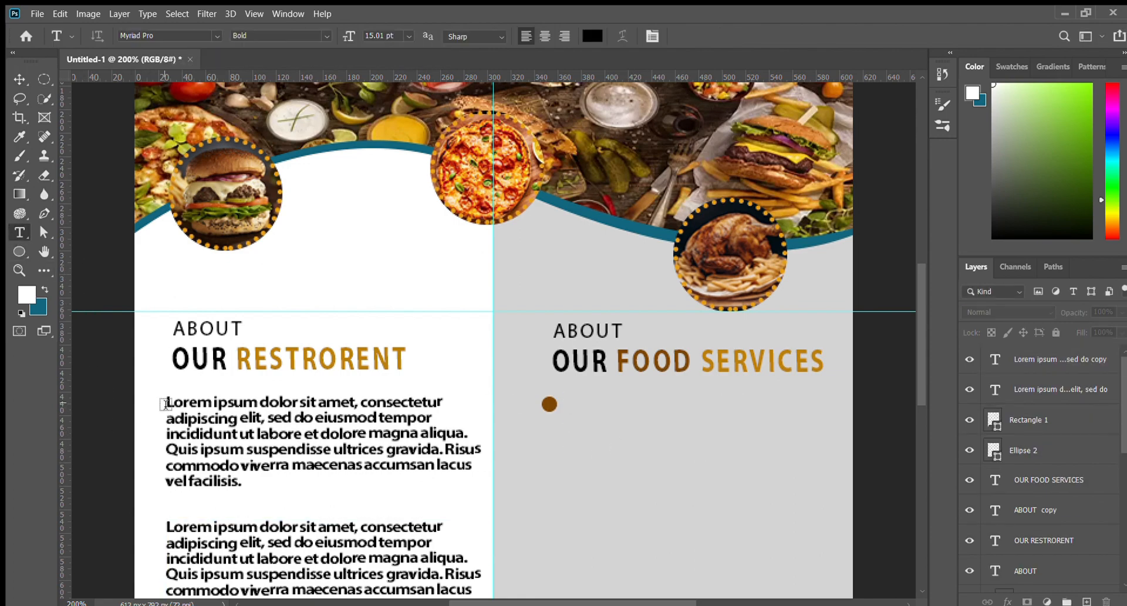
pyautogui.moveTo(556, 404); pyautogui.dragTo(823, 427)
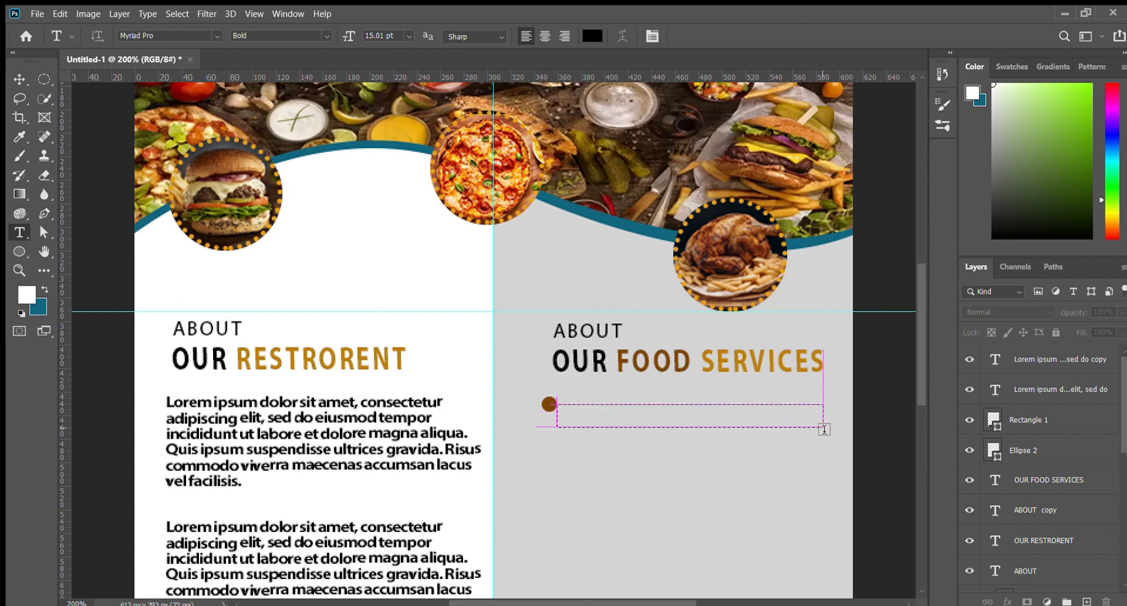
pyautogui.click(21, 78)
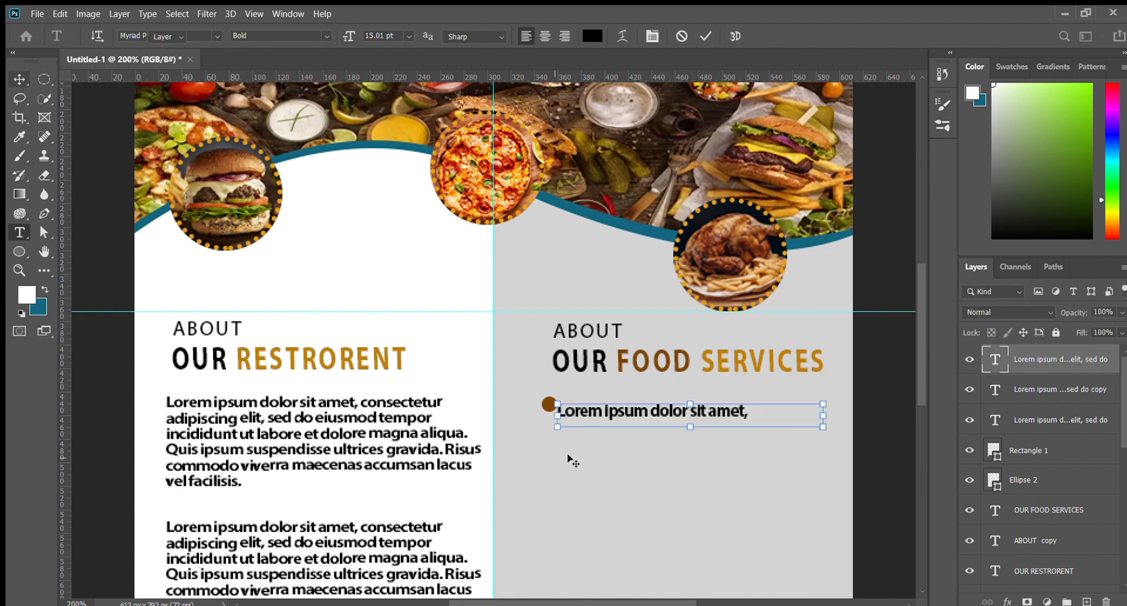
pyautogui.moveTo(621, 411); pyautogui.dragTo(645, 405)
pyautogui.moveTo(550, 404); pyautogui.dragTo(563, 400)
pyautogui.moveTo(665, 405); pyautogui.dragTo(658, 402)
pyautogui.click(873, 391)
# Select the dot with its text and try a duplicate below, then undo it
pyautogui.hotkey('ctrl', '-')
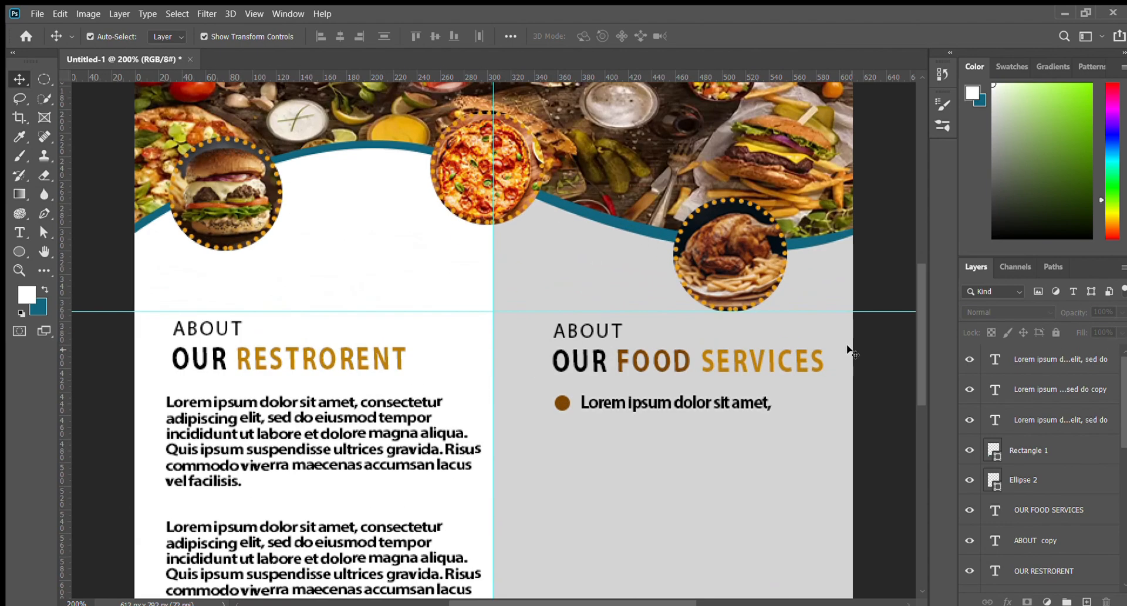
pyautogui.hotkey('ctrl', '+')
pyautogui.moveTo(706, 435); pyautogui.dragTo(685, 382)
pyautogui.click(1051, 475)
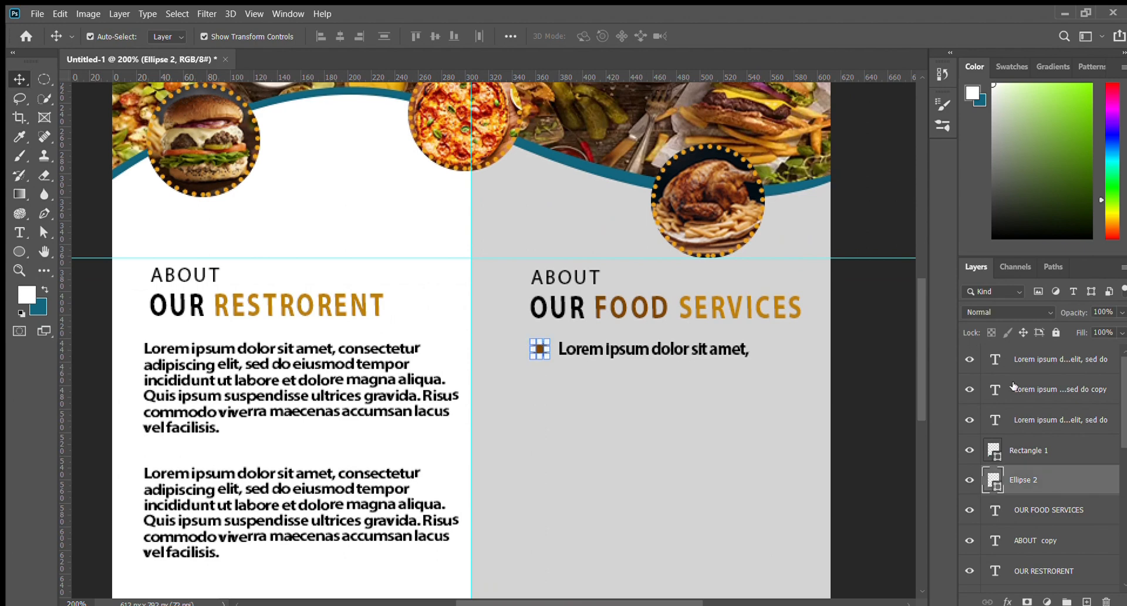
pyautogui.keyDown('ctrl'); pyautogui.click(1047, 416); pyautogui.keyUp('ctrl')
pyautogui.keyDown('ctrl'); pyautogui.click(1048, 419); pyautogui.keyUp('ctrl')
pyautogui.keyDown('ctrl'); pyautogui.click(700, 352); pyautogui.keyUp('ctrl')
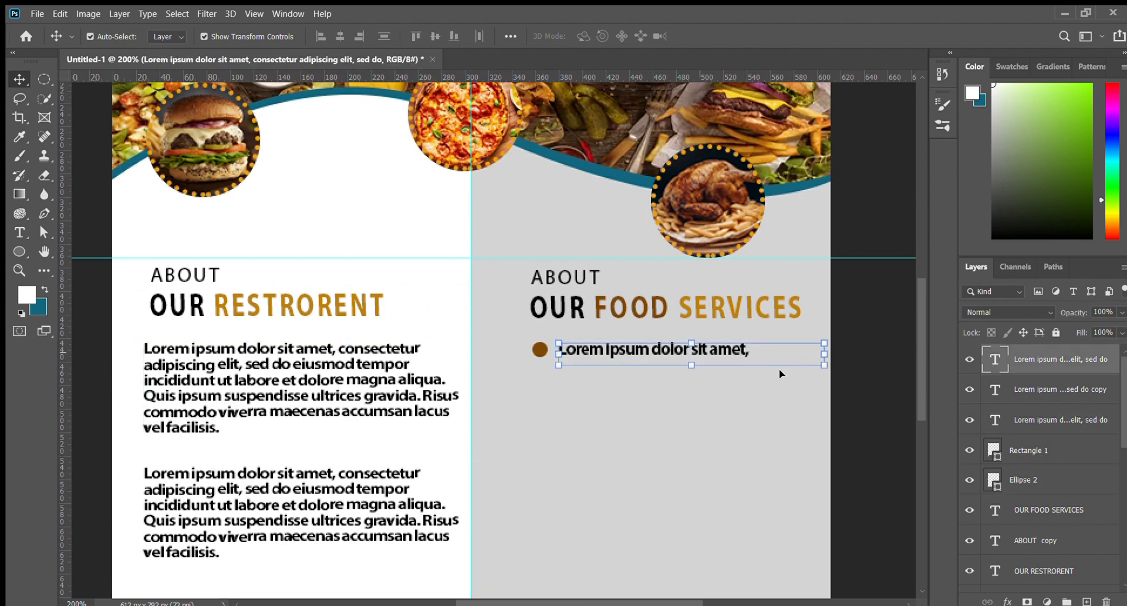
pyautogui.keyDown('ctrl'); pyautogui.click(1083, 481); pyautogui.keyUp('ctrl')
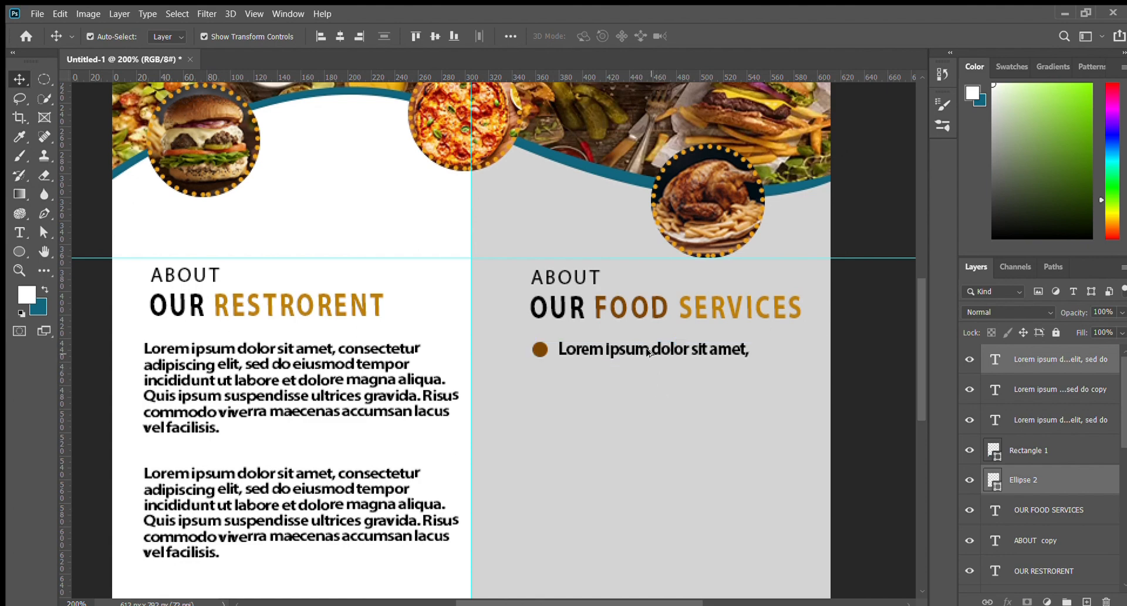
pyautogui.moveTo(650, 353); pyautogui.dragTo(650, 383)
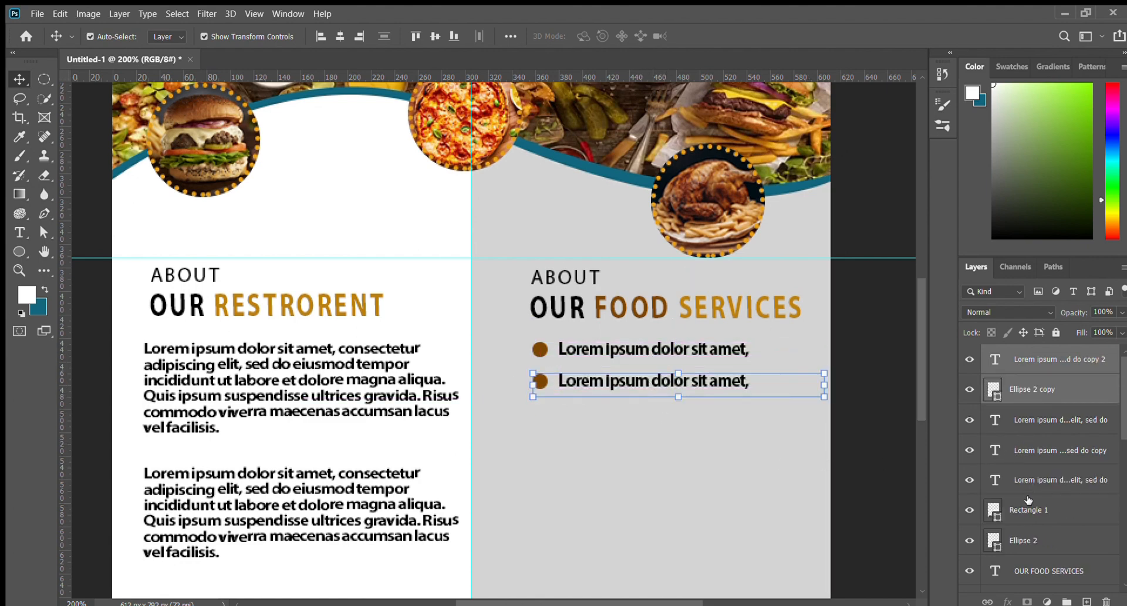
pyautogui.scroll(-1, 1028, 499)
pyautogui.scroll(1, 973, 487)
pyautogui.keyDown('alt'); pyautogui.click(1021, 415); pyautogui.keyUp('alt')
pyautogui.hotkey('ctrl', 'z')
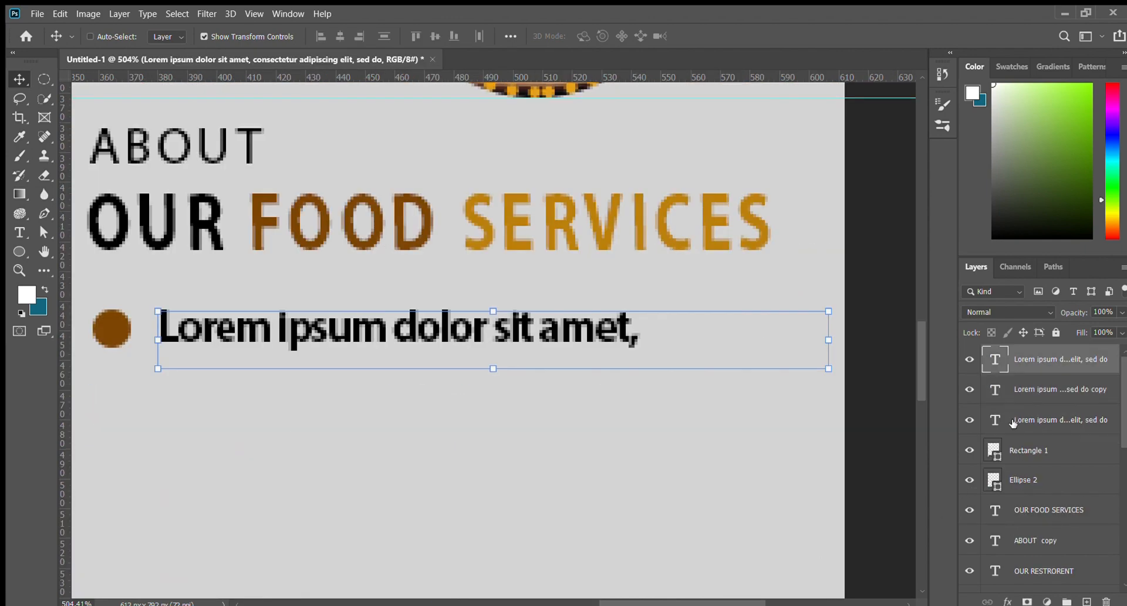
# Alt-drag repeated copies of the bullet line down the right column to build the list
pyautogui.hotkey('ctrl', '-')
pyautogui.hotkey('ctrl', '-')
pyautogui.hotkey('ctrl', '-')
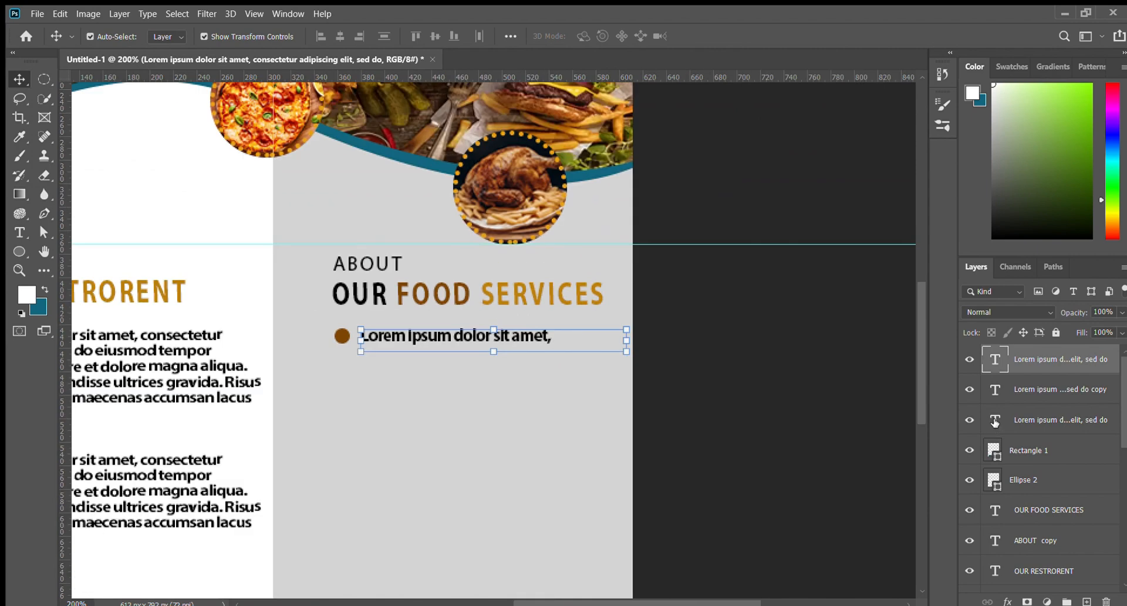
pyautogui.moveTo(727, 415); pyautogui.dragTo(857, 413)
pyautogui.keyDown('ctrl'); pyautogui.click(1061, 481); pyautogui.keyUp('ctrl')
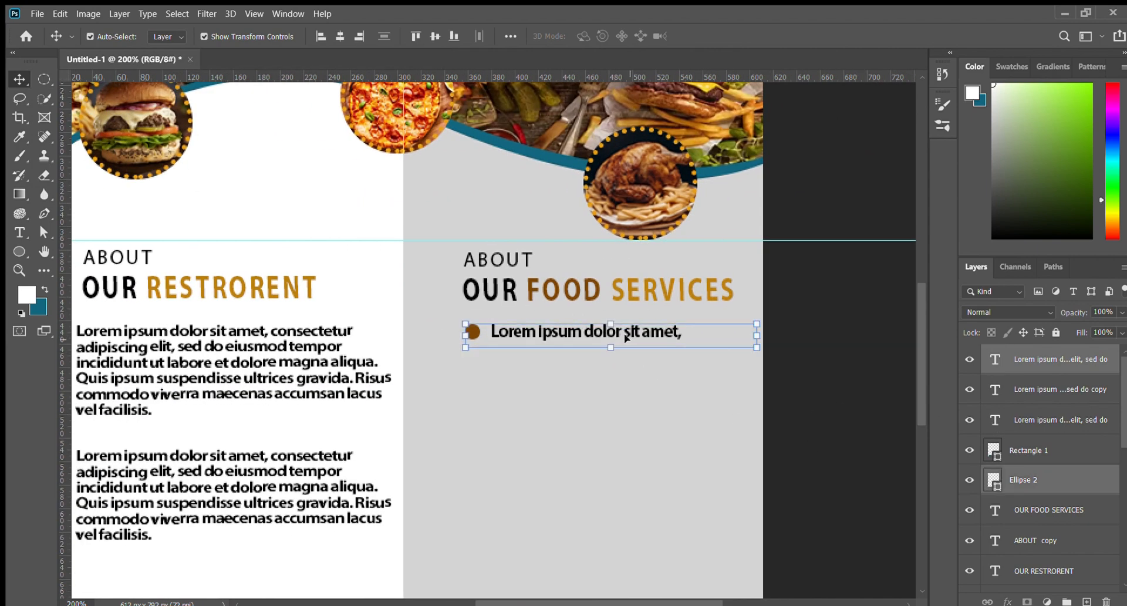
pyautogui.keyDown('alt'); pyautogui.moveTo(626, 337); pyautogui.dragTo(626, 400); pyautogui.keyUp('alt')
pyautogui.keyDown('alt'); pyautogui.moveTo(625, 400); pyautogui.dragTo(626, 474); pyautogui.keyUp('alt')
pyautogui.keyDown('alt'); pyautogui.moveTo(626, 473); pyautogui.dragTo(626, 497); pyautogui.keyUp('alt')
pyautogui.keyDown('alt'); pyautogui.moveTo(626, 497); pyautogui.dragTo(615, 572); pyautogui.keyUp('alt')
pyautogui.scroll(-2, 618, 516)
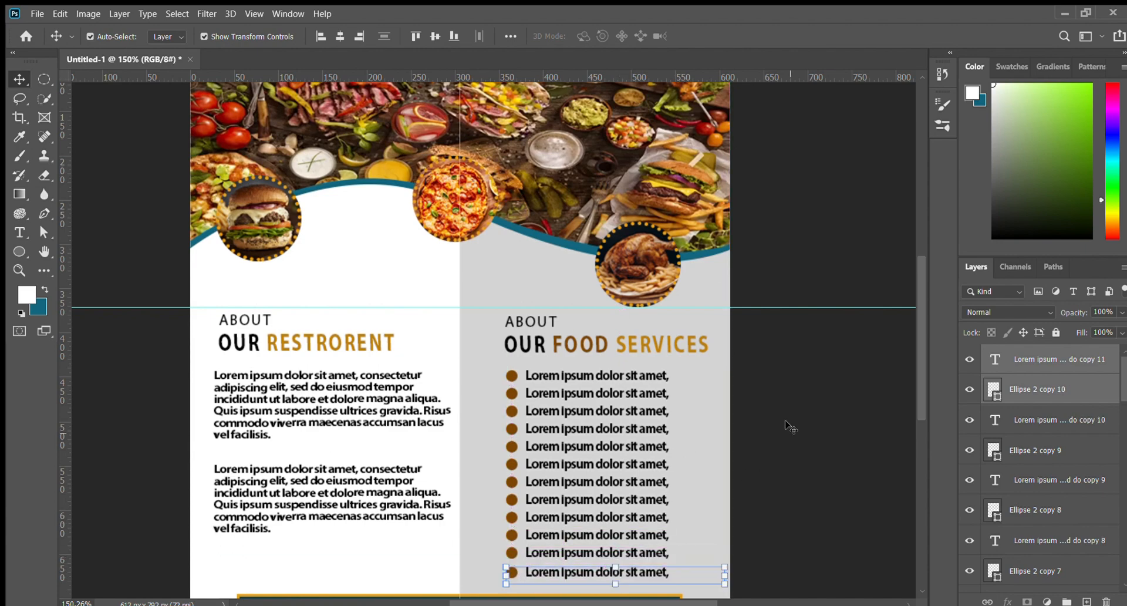
pyautogui.click(785, 421)
pyautogui.hotkey('ctrl', '-')
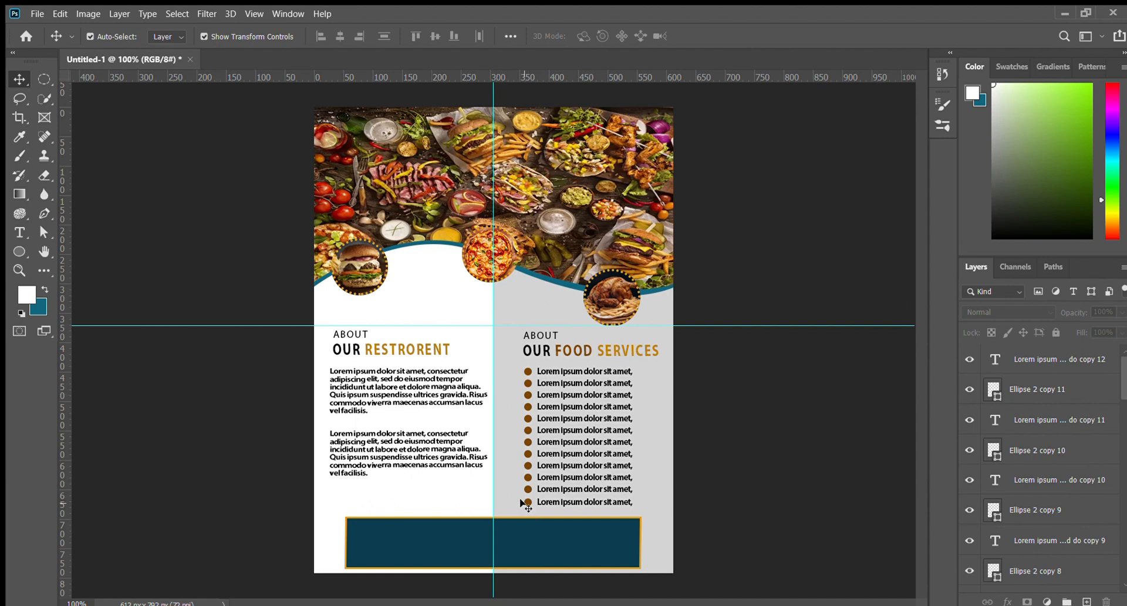
# Delete the surplus bullet lines so ten remain
pyautogui.click(526, 501)
pyautogui.press('Delete')
pyautogui.press('Delete')
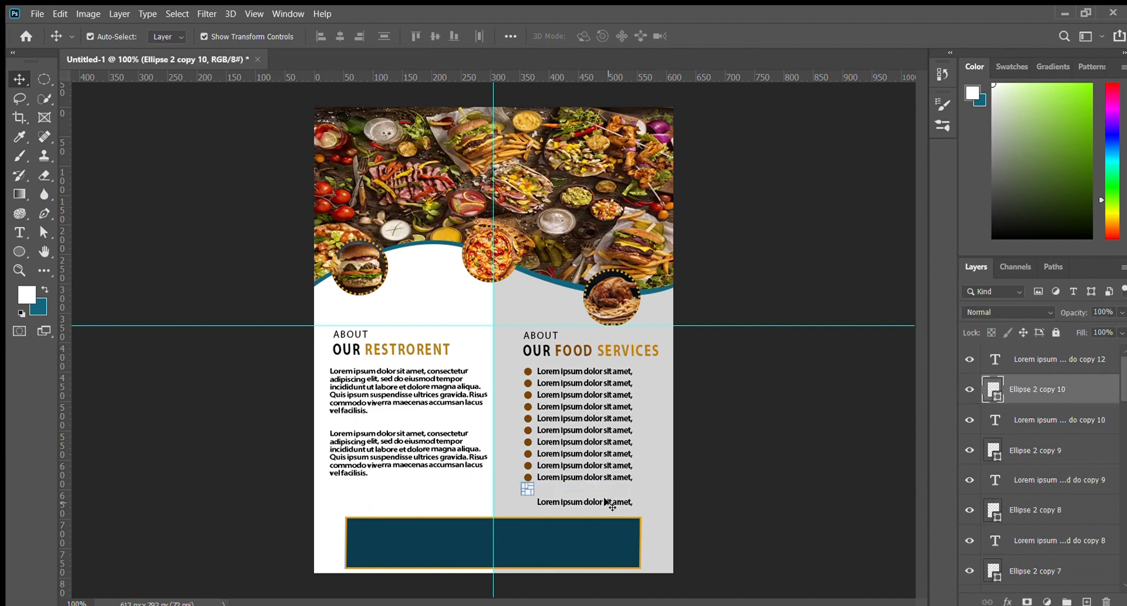
pyautogui.click(605, 501)
pyautogui.press('Delete')
pyautogui.press('Delete')
pyautogui.click(739, 470)
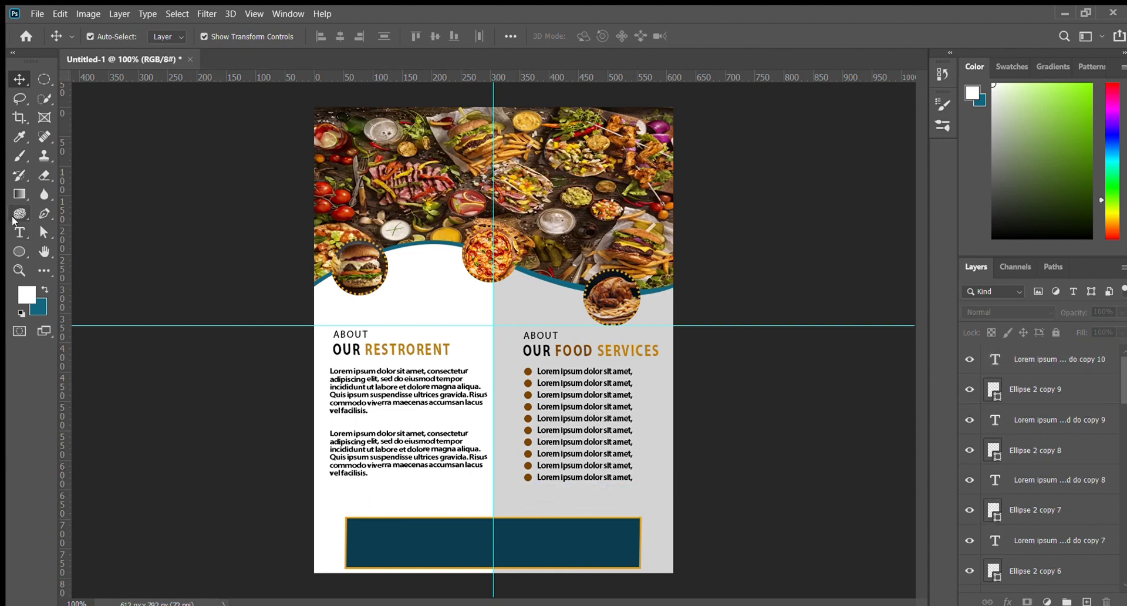
# Add a HOME DELIVERY heading above the teal bar and enlarge it to about 213%
pyautogui.click(20, 233)
pyautogui.click(411, 500)
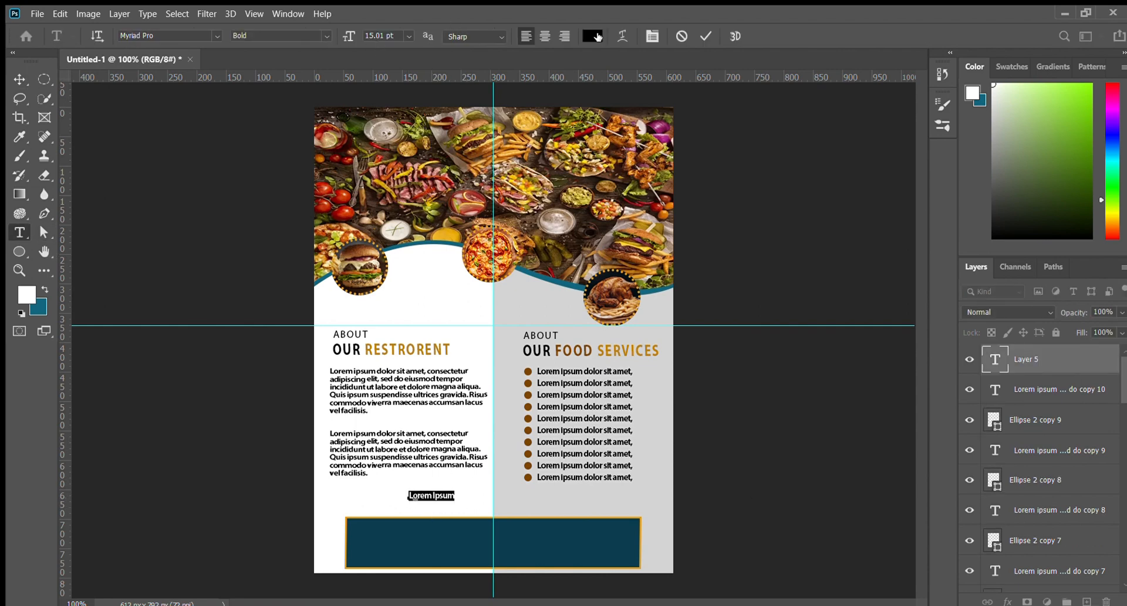
pyautogui.write('HOME DELIVARY')
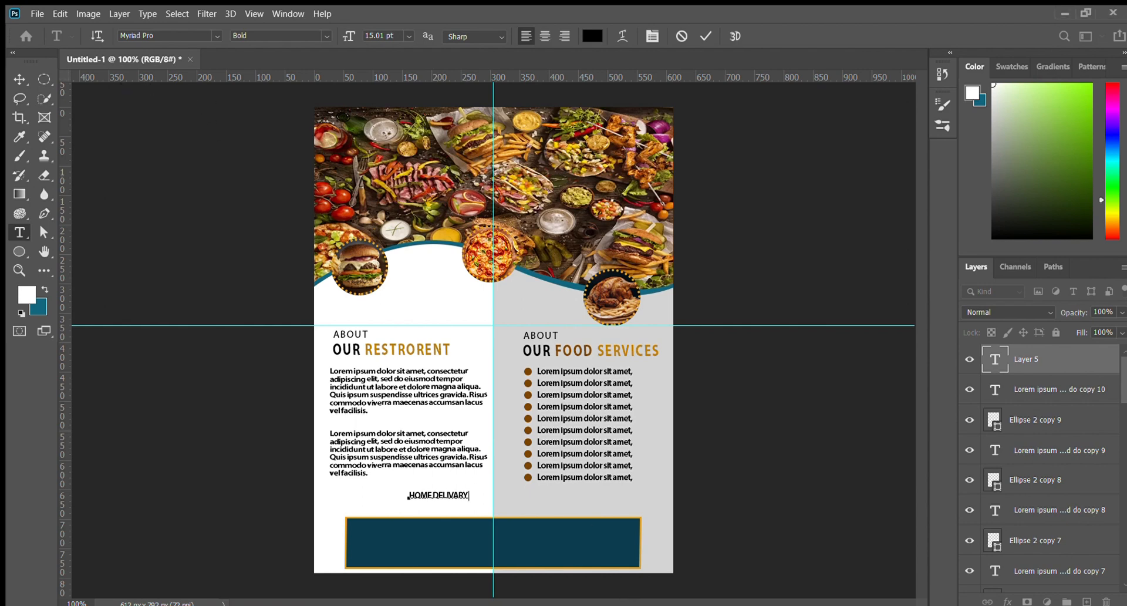
pyautogui.moveTo(470, 496); pyautogui.dragTo(440, 496)
pyautogui.hotkey('ctrl', 'v')
pyautogui.click(19, 79)
pyautogui.moveTo(471, 499); pyautogui.dragTo(527, 501)
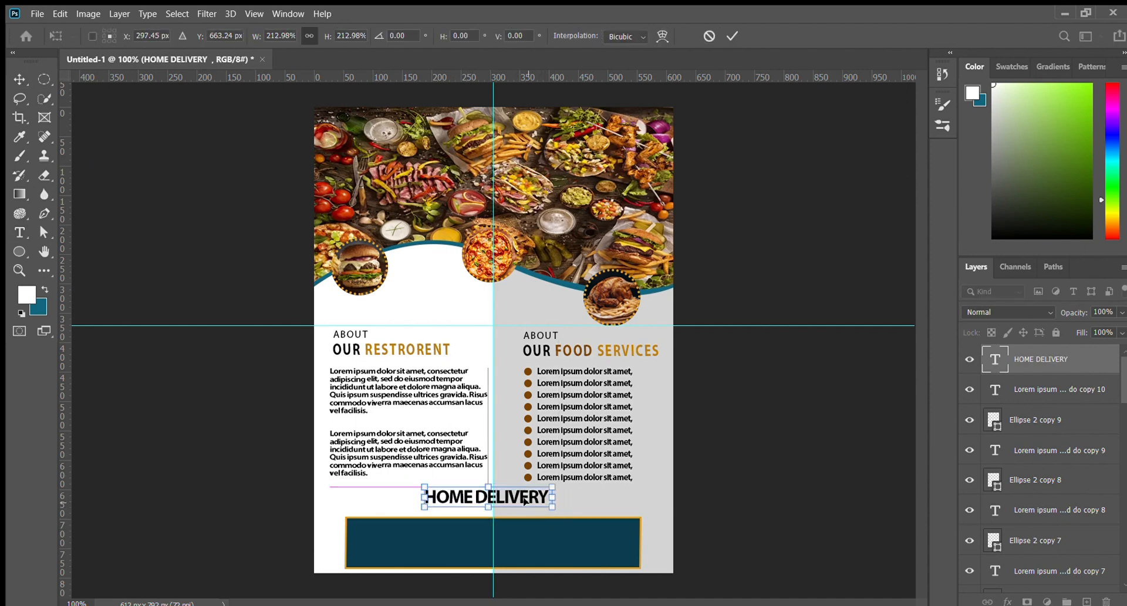
pyautogui.press('Return')
pyautogui.click(767, 486)
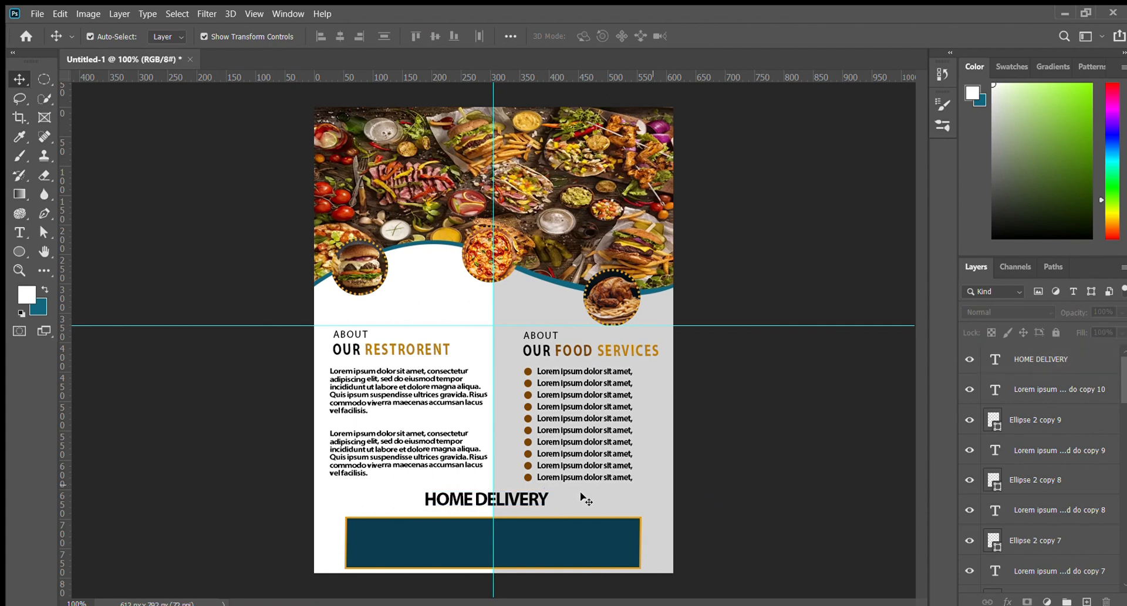
# Shrink the HOME DELIVERY heading slightly
pyautogui.click(19, 252)
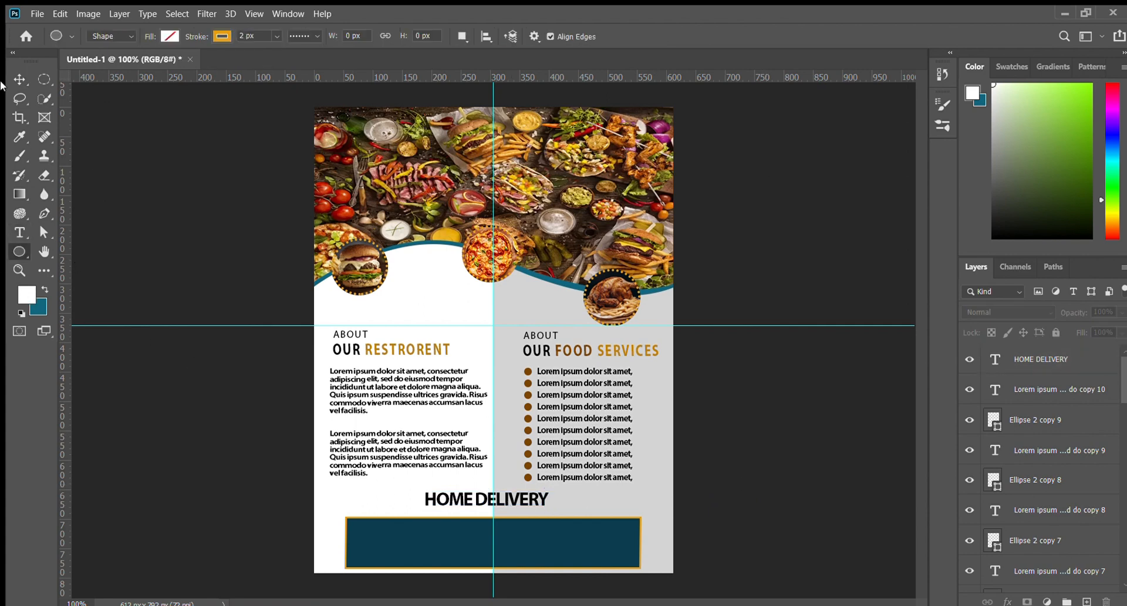
pyautogui.click(19, 79)
pyautogui.click(548, 497)
pyautogui.moveTo(551, 508)
pyautogui.mouseDown()
pyautogui.moveTo(463, 503)
pyautogui.moveTo(539, 501)
pyautogui.mouseUp()
pyautogui.press('Return')
pyautogui.click(143, 261)
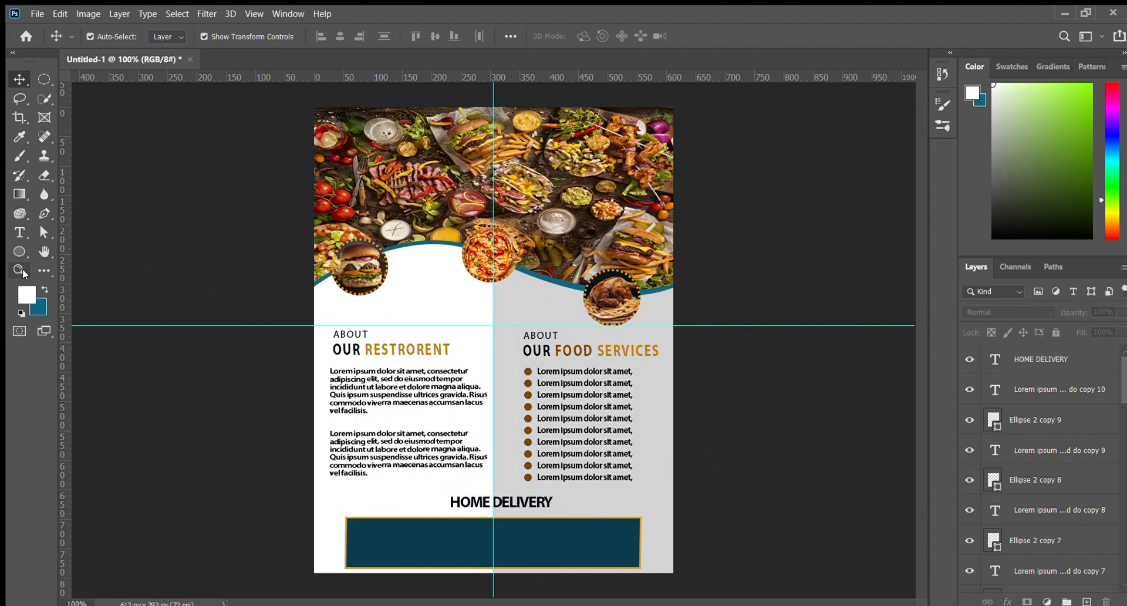
# Draw a rectangle around HOME DELIVERY with no stroke, teal fill and fully rounded pill corners
pyautogui.rightClick(23, 250)
pyautogui.click(42, 251)
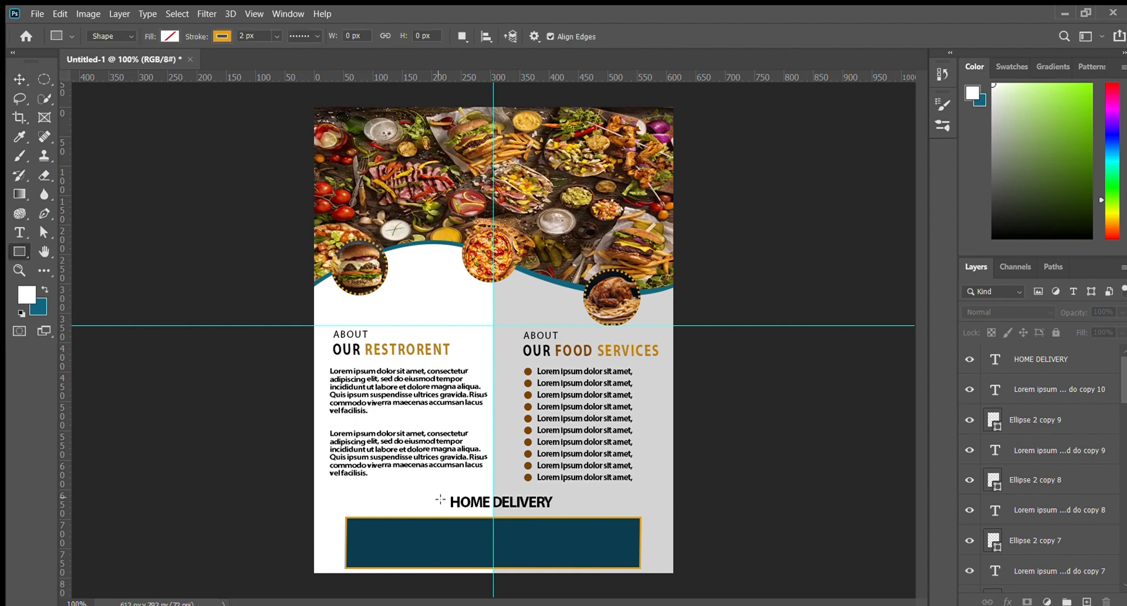
pyautogui.moveTo(435, 487); pyautogui.dragTo(579, 513)
pyautogui.moveTo(191, 38); pyautogui.dragTo(165, 34)
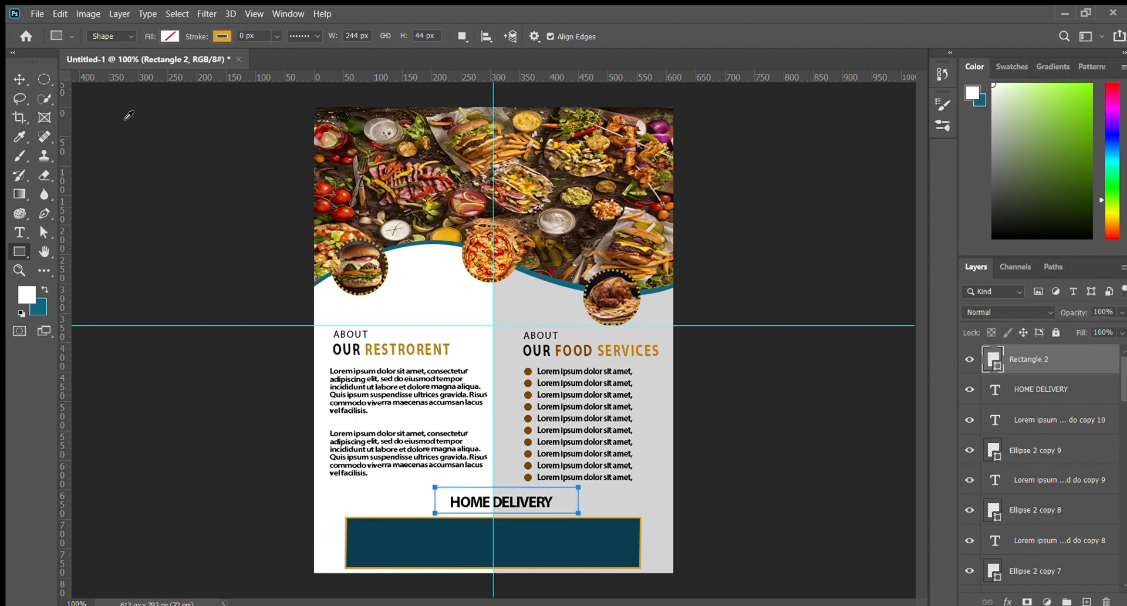
pyautogui.hotkey('alt', 'BackSpace')
pyautogui.hotkey('ctrl', 'BackSpace')
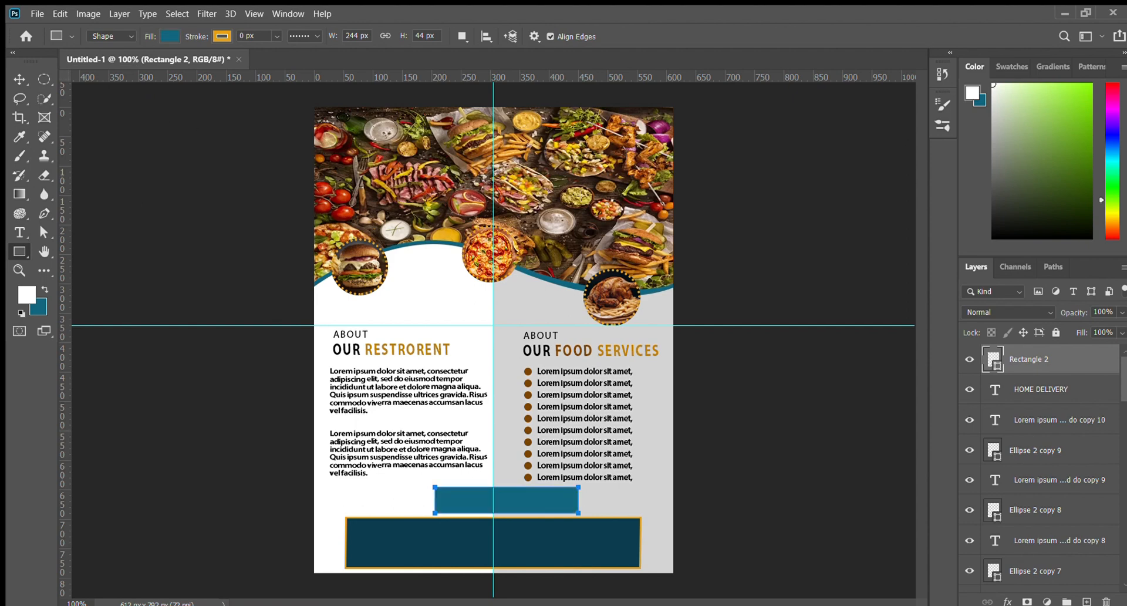
pyautogui.moveTo(787, 184); pyautogui.dragTo(832, 185)
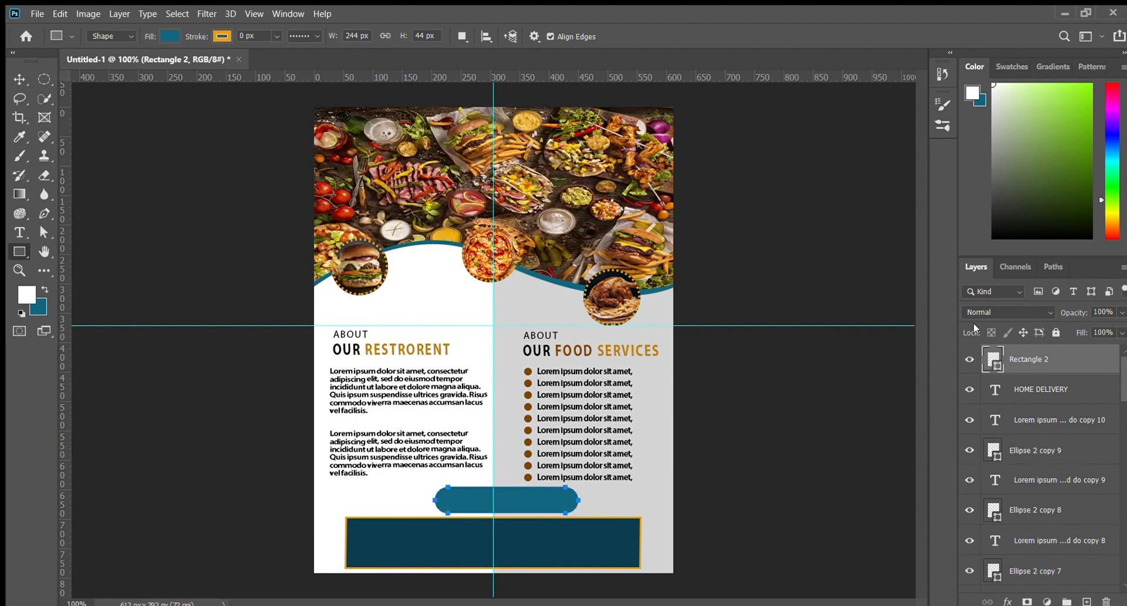
# Move the teal pill below the HOME DELIVERY text layer and centre it on the page guide
pyautogui.moveTo(1026, 355); pyautogui.dragTo(1035, 401)
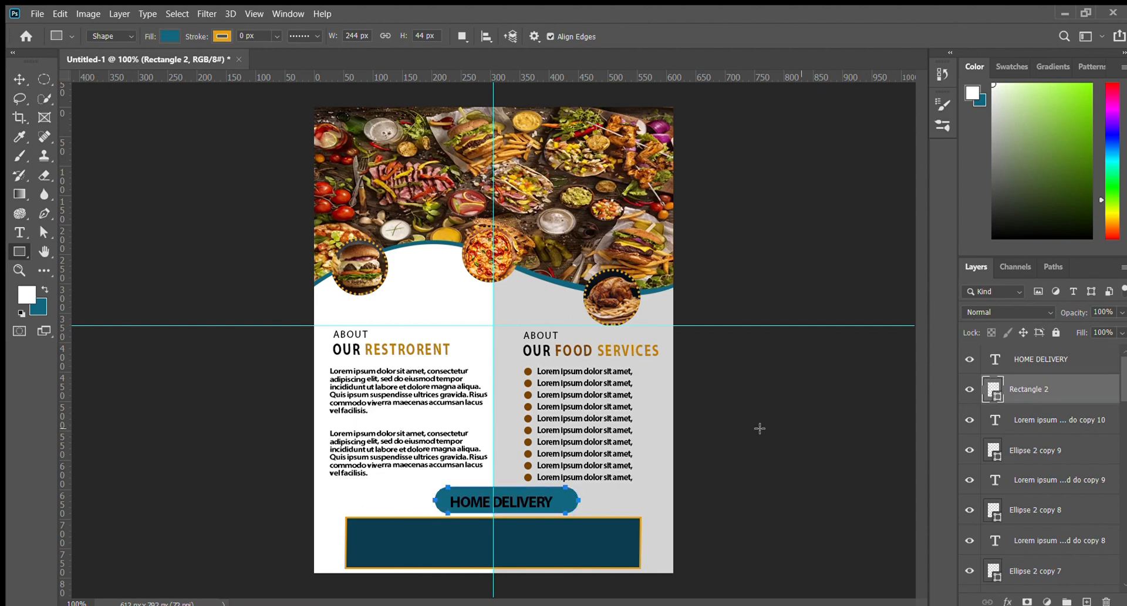
pyautogui.click(10, 78)
pyautogui.moveTo(561, 497); pyautogui.dragTo(546, 496)
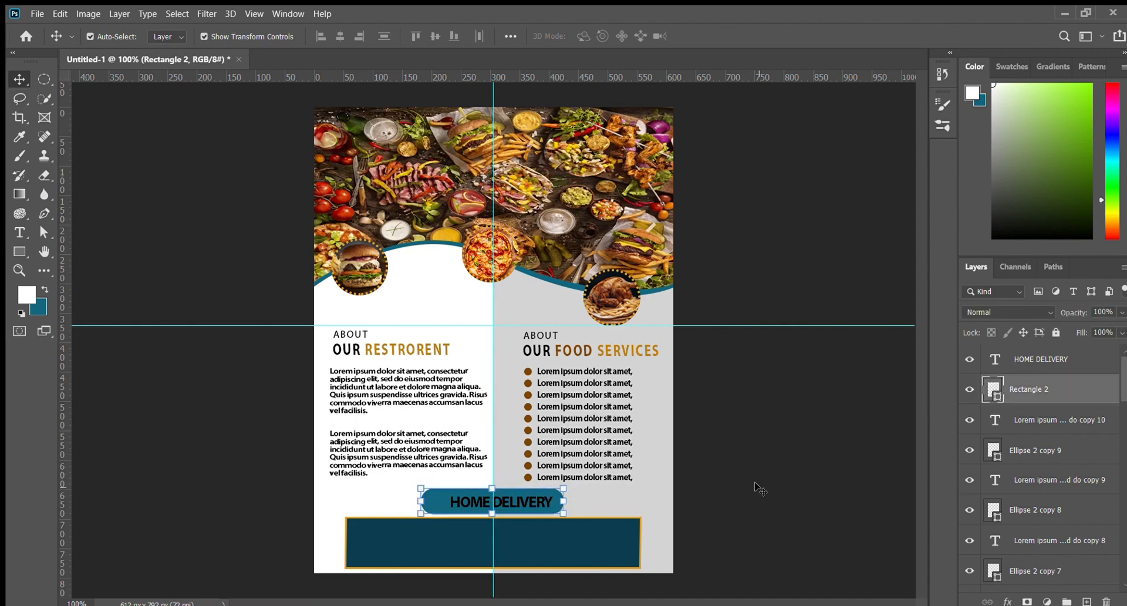
# Switch the HOME DELIVERY text to a lighter, non-bold weight
pyautogui.doubleClick(589, 501)
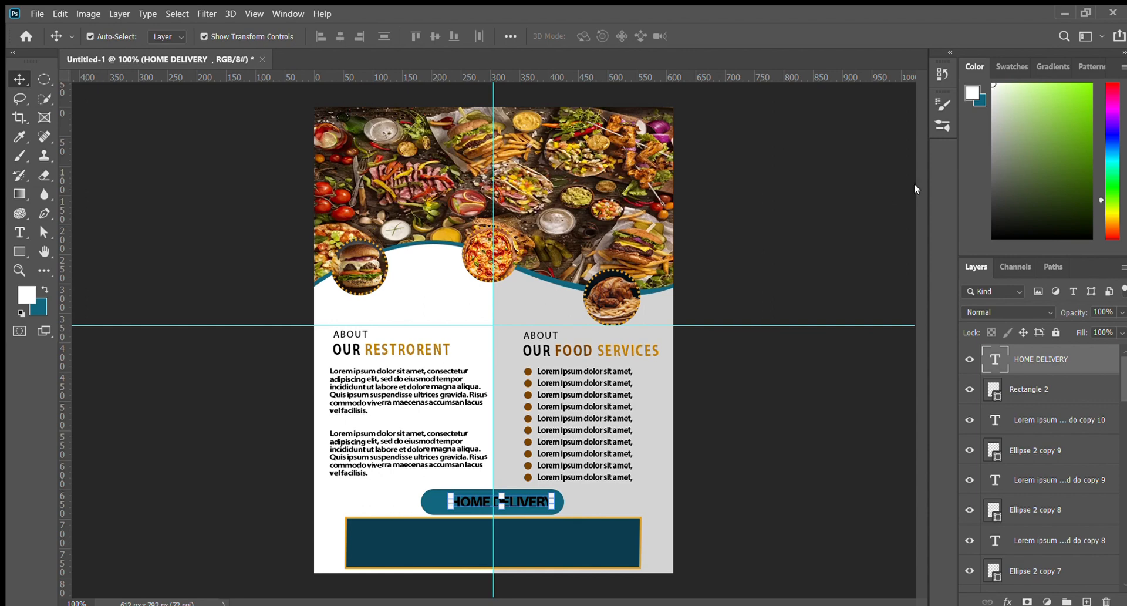
pyautogui.click(806, 400)
pyautogui.click(536, 496)
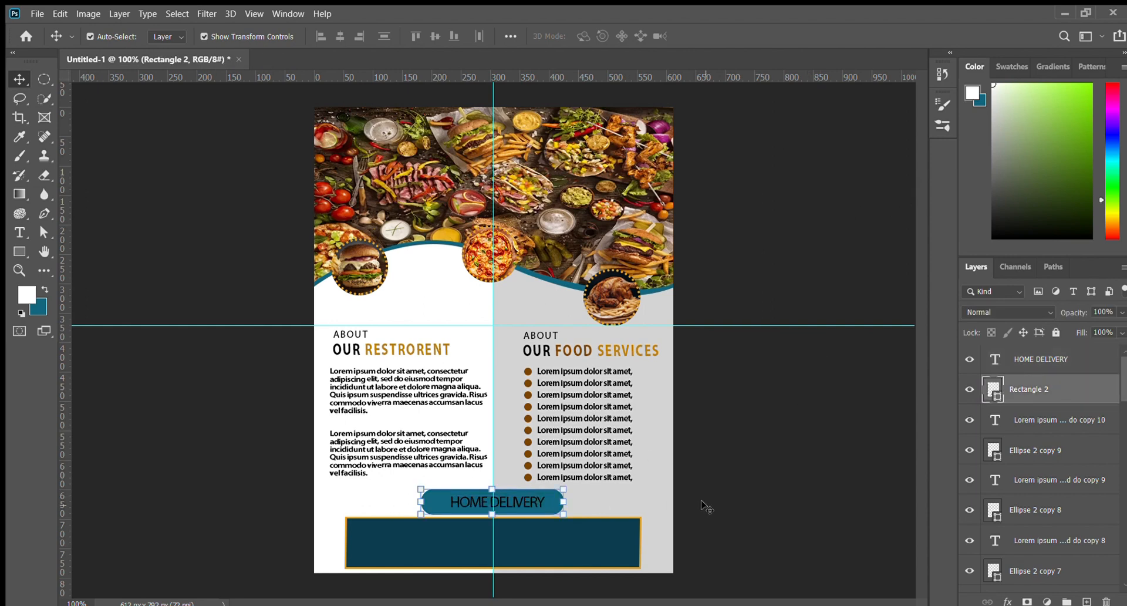
pyautogui.click(520, 506)
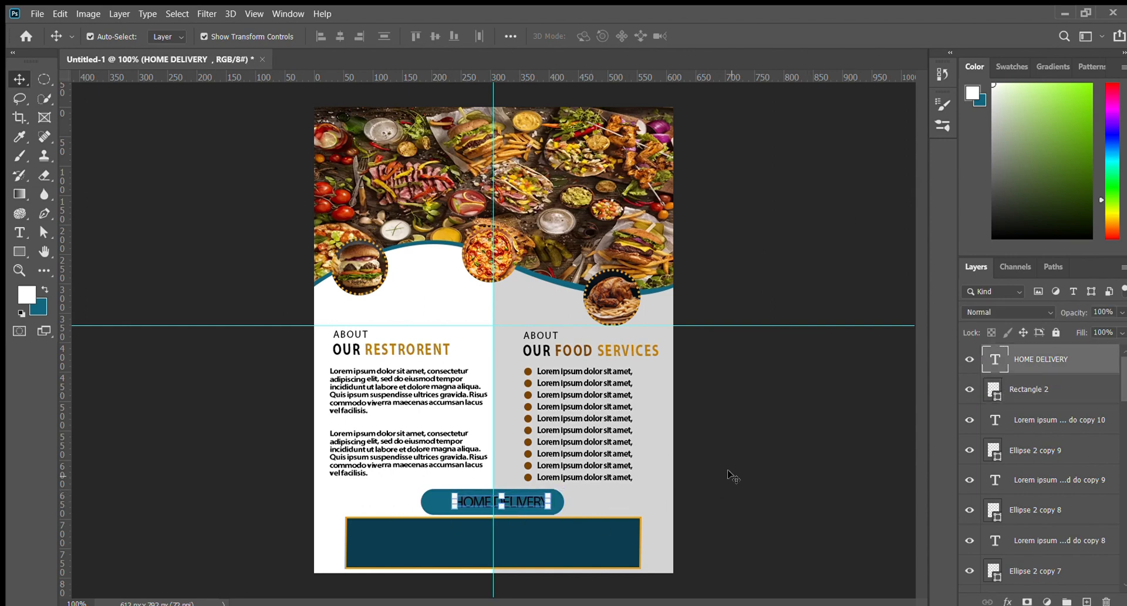
pyautogui.click(721, 472)
pyautogui.click(20, 251)
pyautogui.click(52, 313)
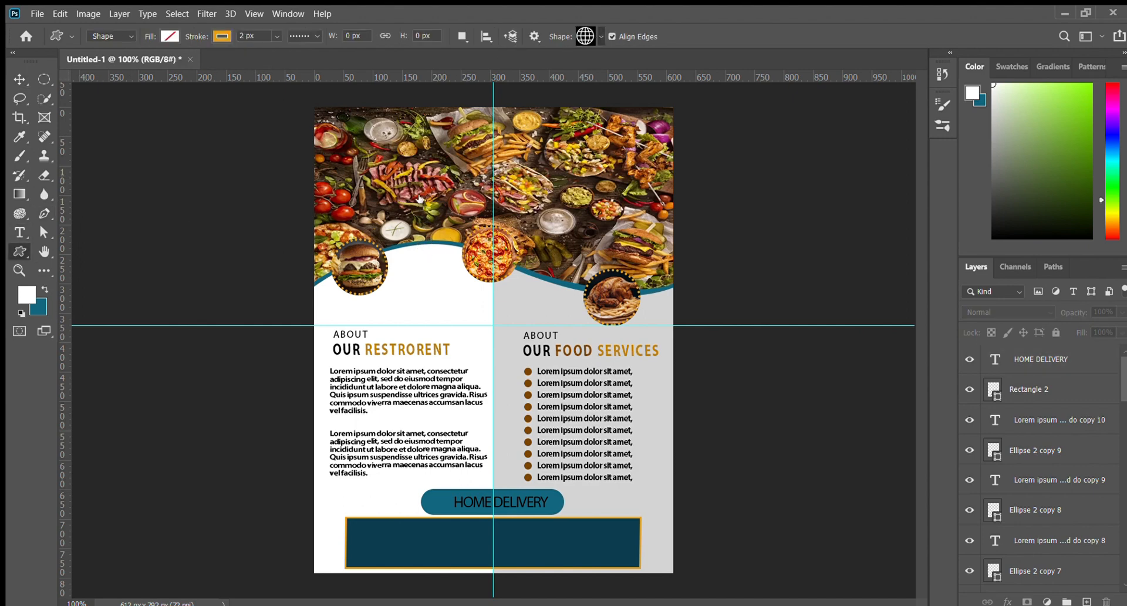
# Draw a car custom shape at the pill's left end with no stroke and an orange fill
pyautogui.click(575, 247)
pyautogui.hotkey('ctrl', '+')
pyautogui.scroll(-5, 499, 398)
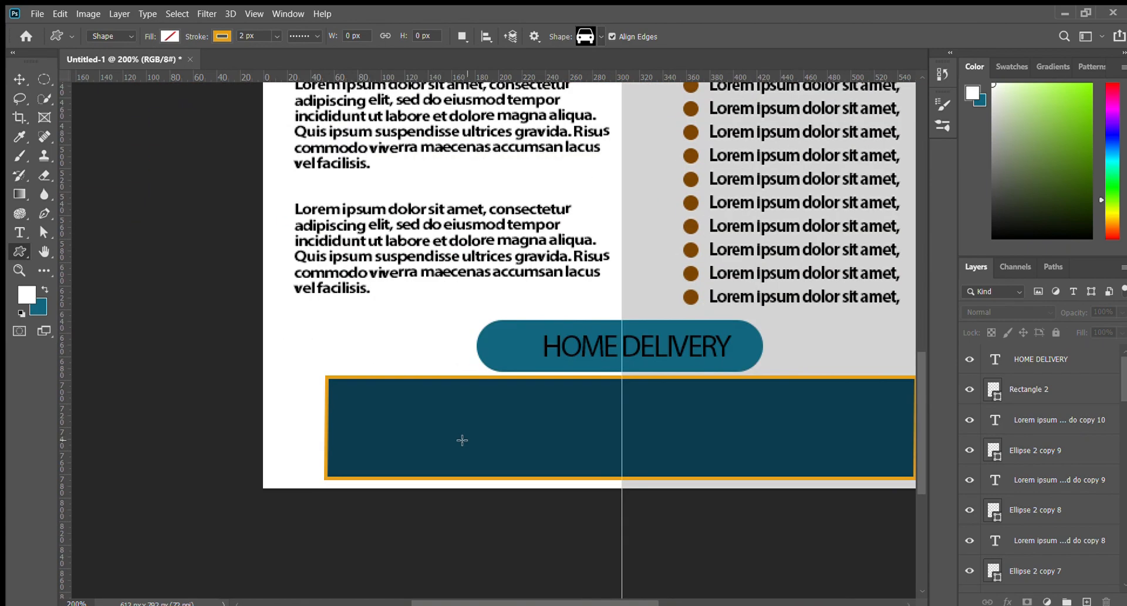
pyautogui.moveTo(509, 361); pyautogui.dragTo(536, 386)
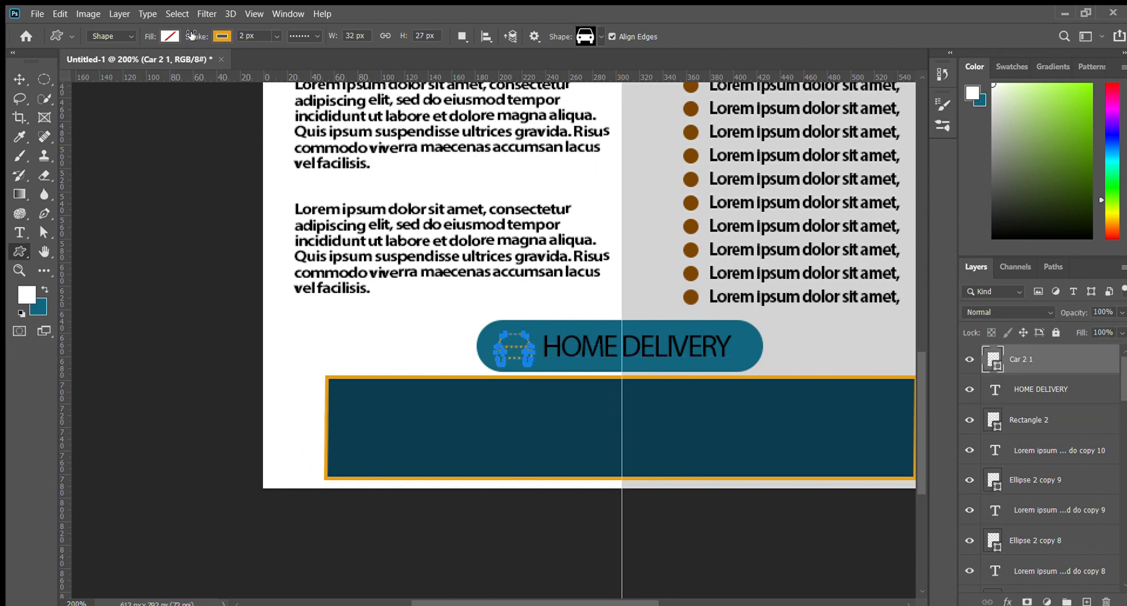
pyautogui.moveTo(192, 36); pyautogui.dragTo(170, 34)
pyautogui.press('i')
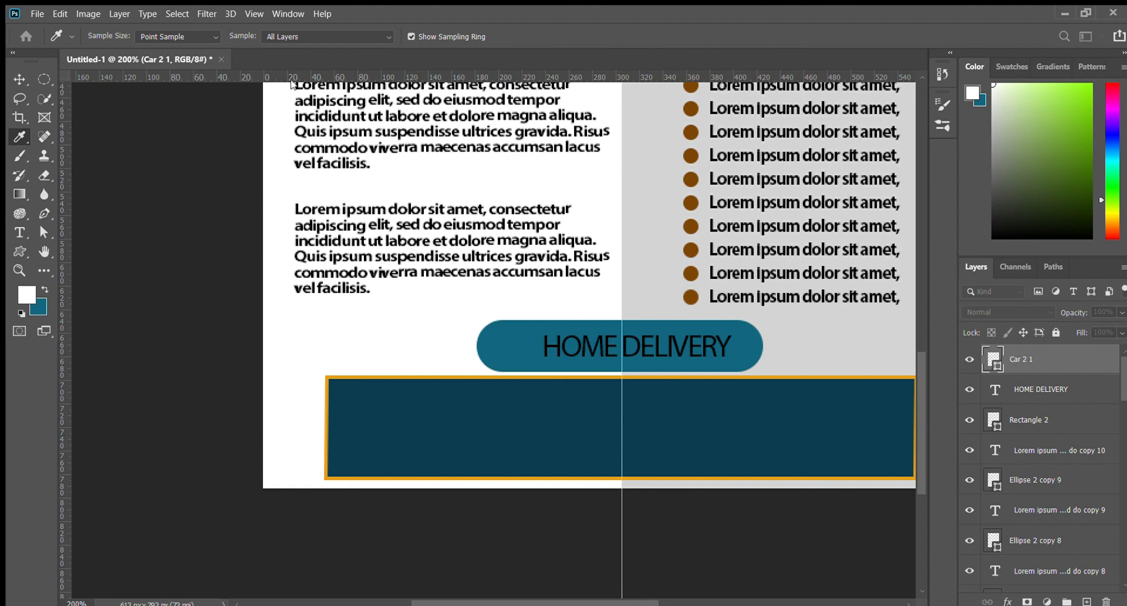
pyautogui.click(381, 84)
# Shrink the car icon slightly and shift the HOME DELIVERY text a little left
pyautogui.click(19, 79)
pyautogui.click(429, 352)
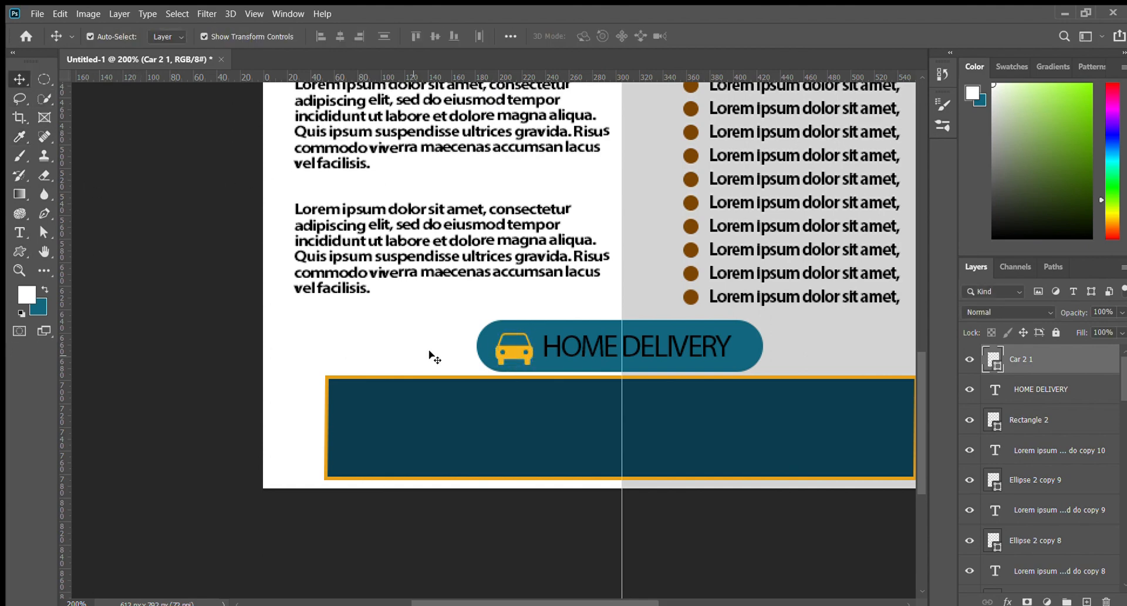
pyautogui.click(517, 365)
pyautogui.click(514, 351)
pyautogui.moveTo(532, 365); pyautogui.dragTo(528, 360)
pyautogui.press('Return')
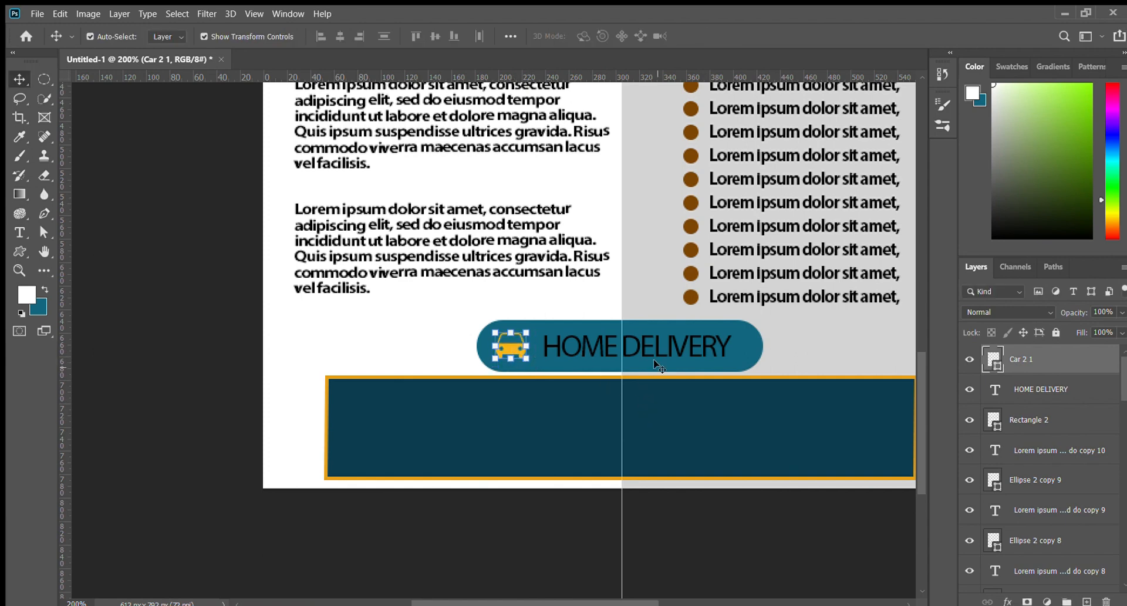
pyautogui.moveTo(656, 339); pyautogui.dragTo(649, 340)
pyautogui.click(306, 348)
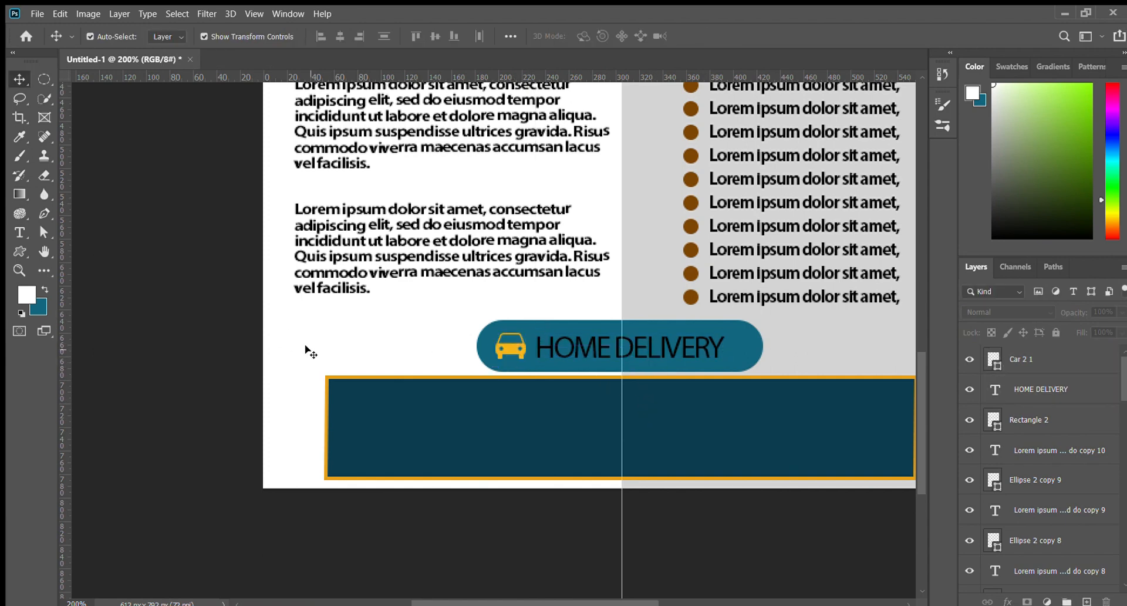
pyautogui.hotkey('ctrl', '-')
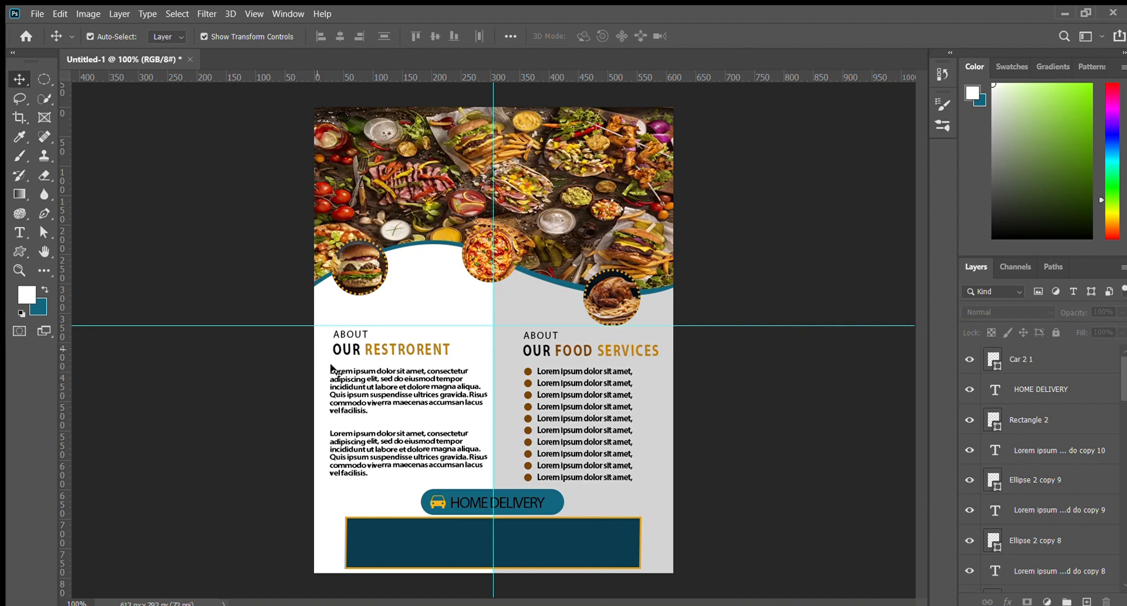
# Add white CALL FOR FREE text inside the dark bottom bar
pyautogui.click(514, 502)
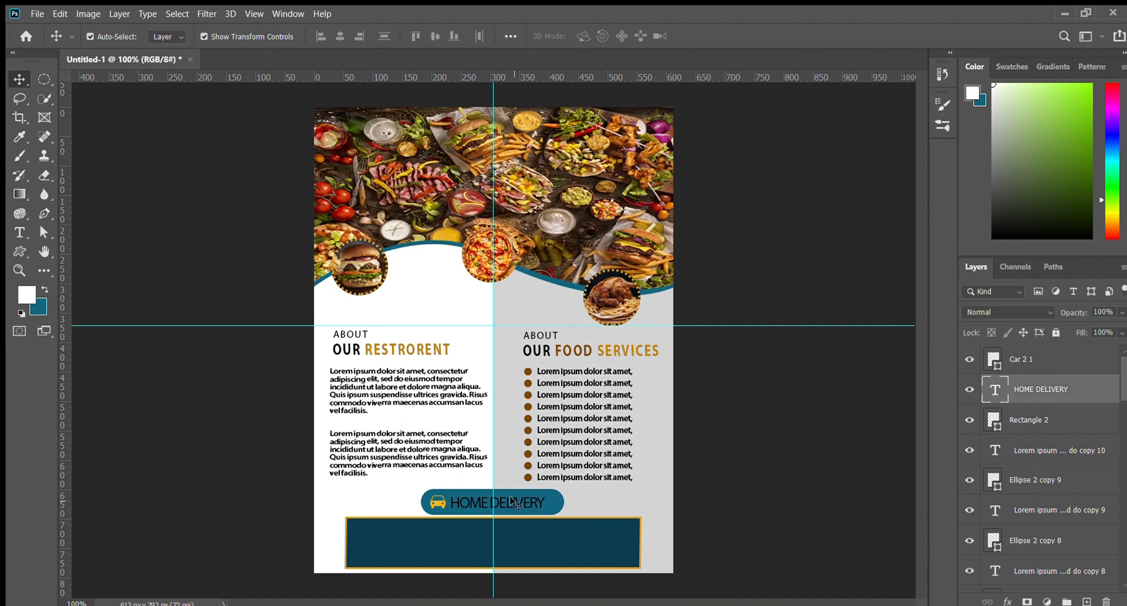
pyautogui.click(440, 502)
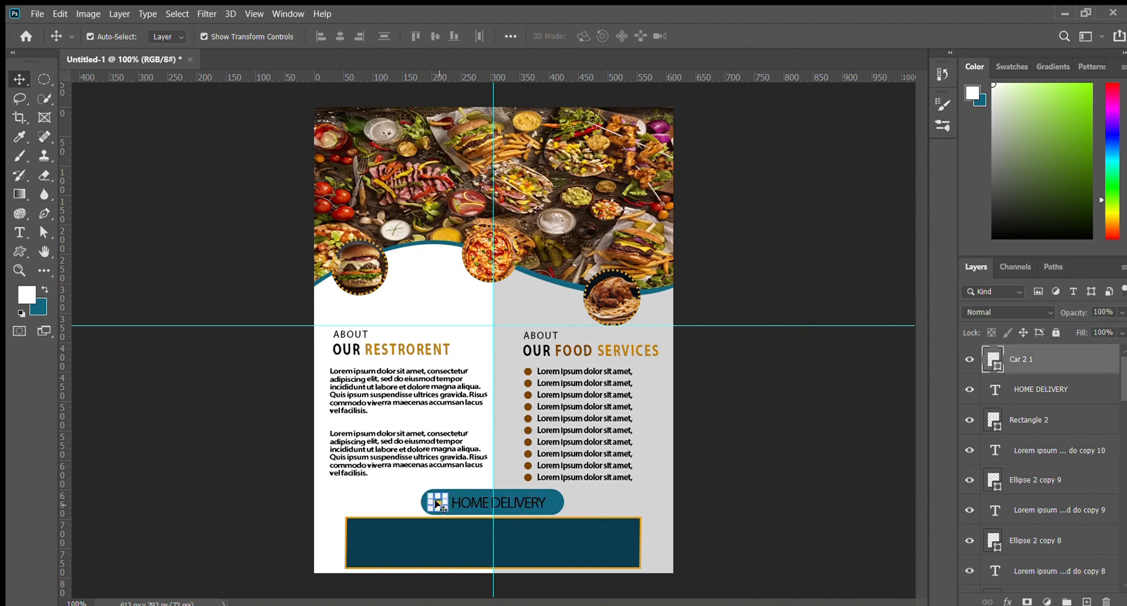
pyautogui.click(696, 506)
pyautogui.click(20, 232)
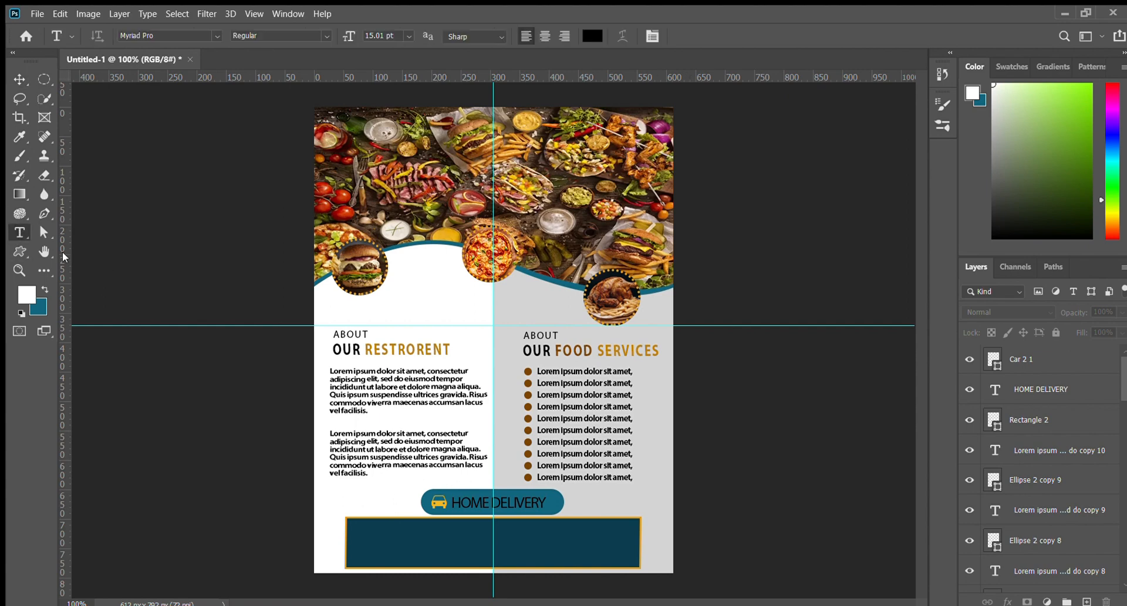
pyautogui.click(462, 533)
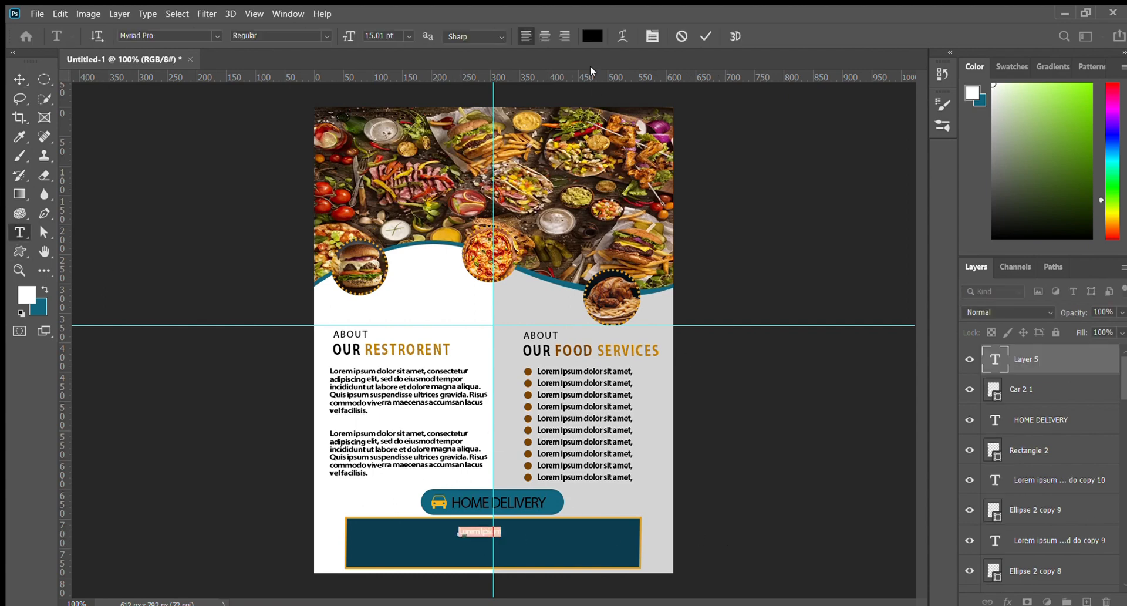
pyautogui.click(592, 36)
pyautogui.moveTo(221, 232); pyautogui.dragTo(76, 89)
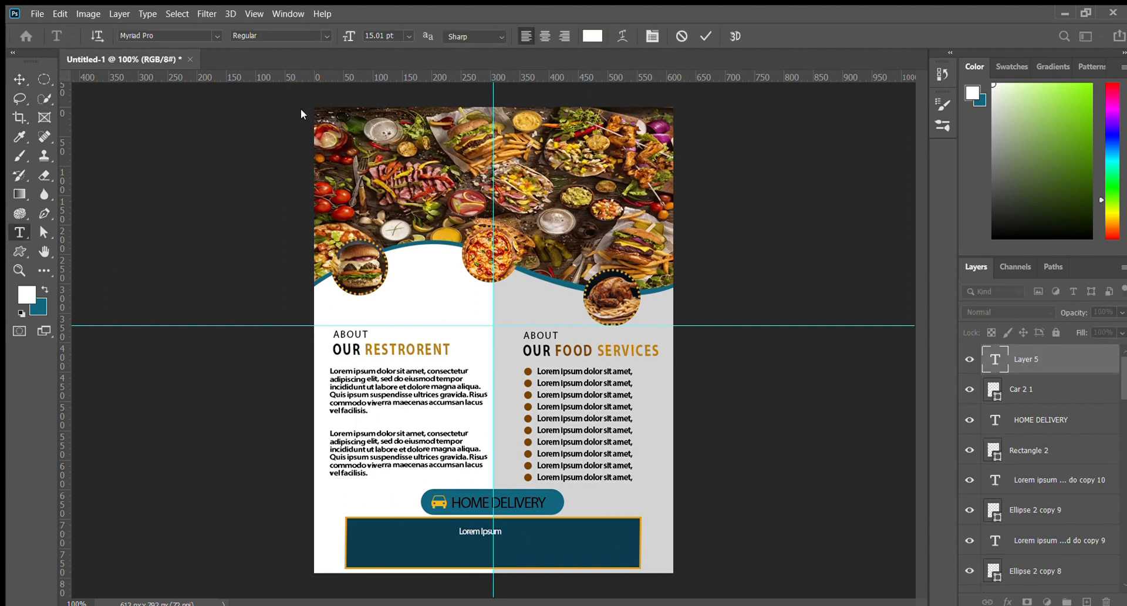
pyautogui.moveTo(238, 190); pyautogui.dragTo(71, 32)
pyautogui.click(383, 82)
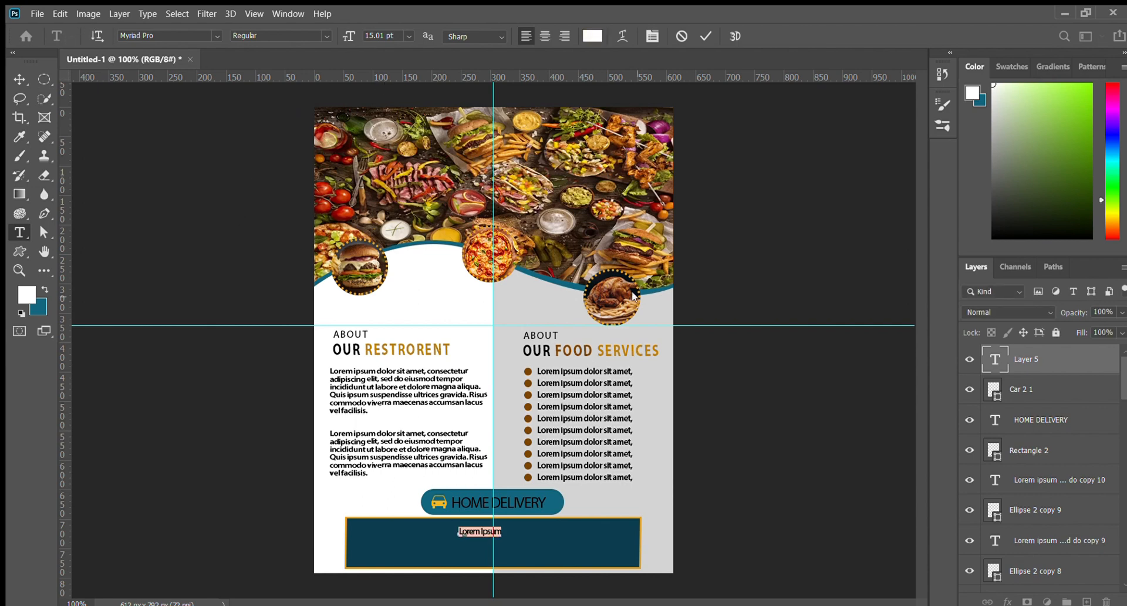
pyautogui.press('BackSpace')
# Enlarge the CALL FOR FREE text and centre it horizontally in the bar
pyautogui.click(20, 80)
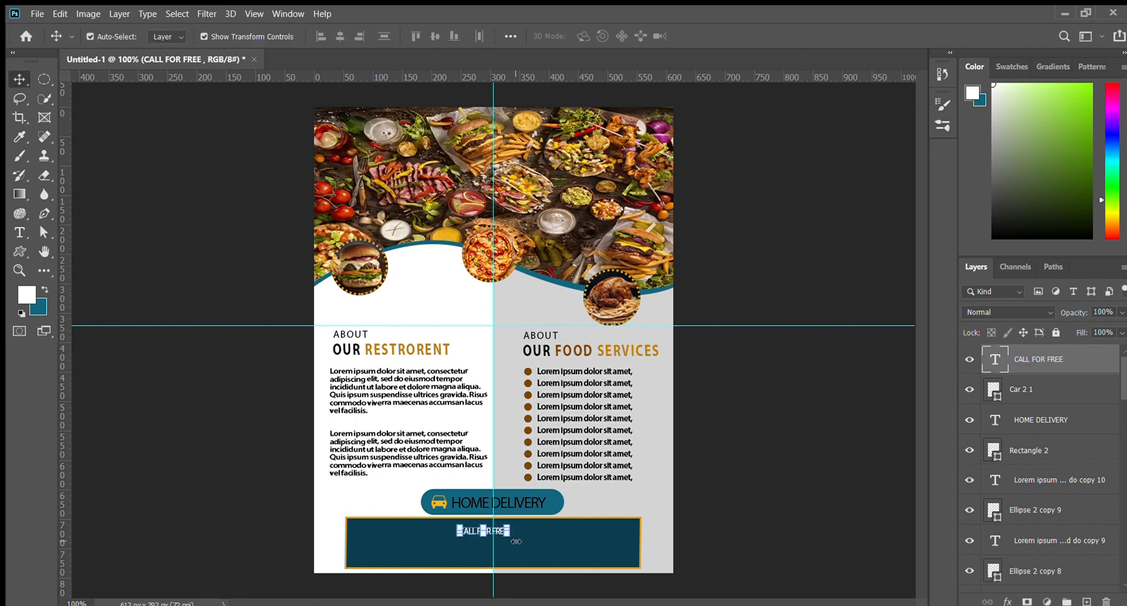
pyautogui.moveTo(506, 539)
pyautogui.mouseDown()
pyautogui.moveTo(548, 550)
pyautogui.moveTo(499, 526)
pyautogui.mouseUp()
pyautogui.press('Return')
pyautogui.click(503, 435)
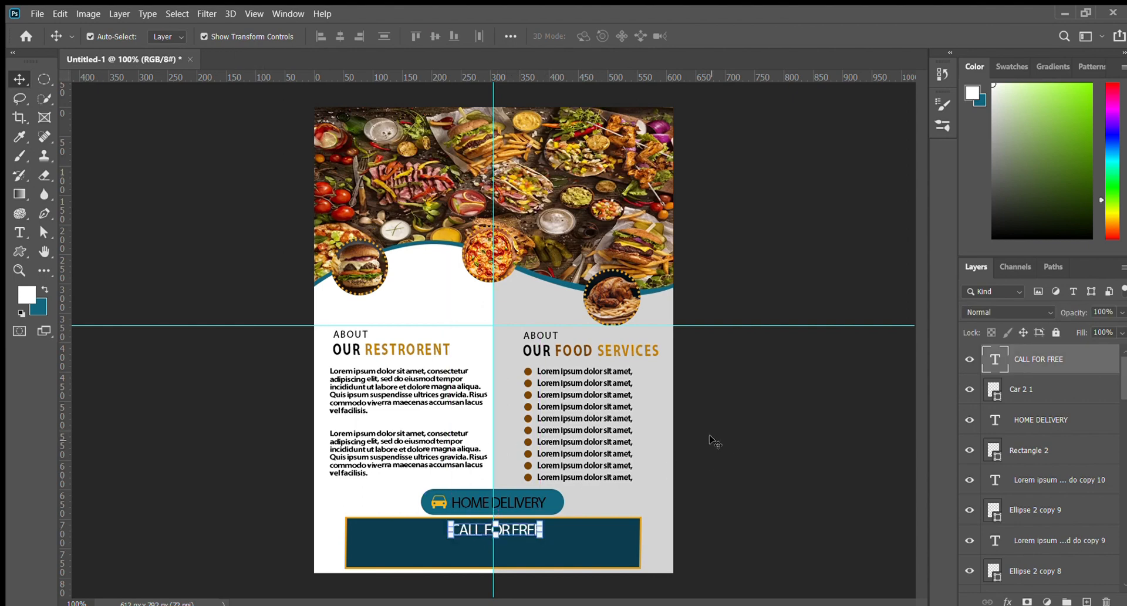
pyautogui.click(709, 435)
# Adjust the spacing between the words of CALL FOR FREE
pyautogui.press('t')
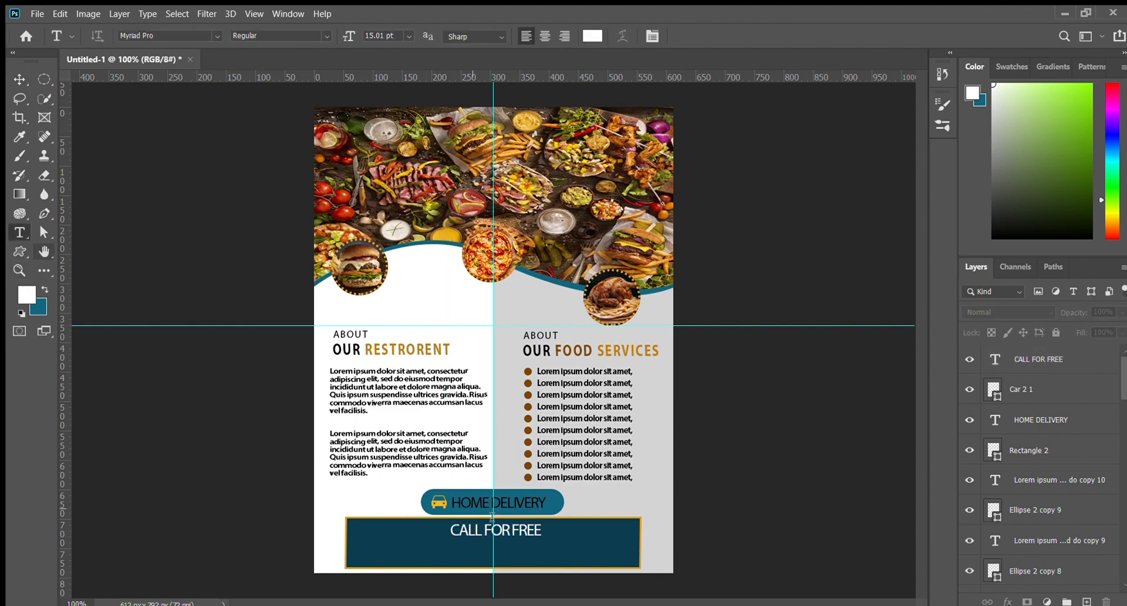
pyautogui.click(508, 531)
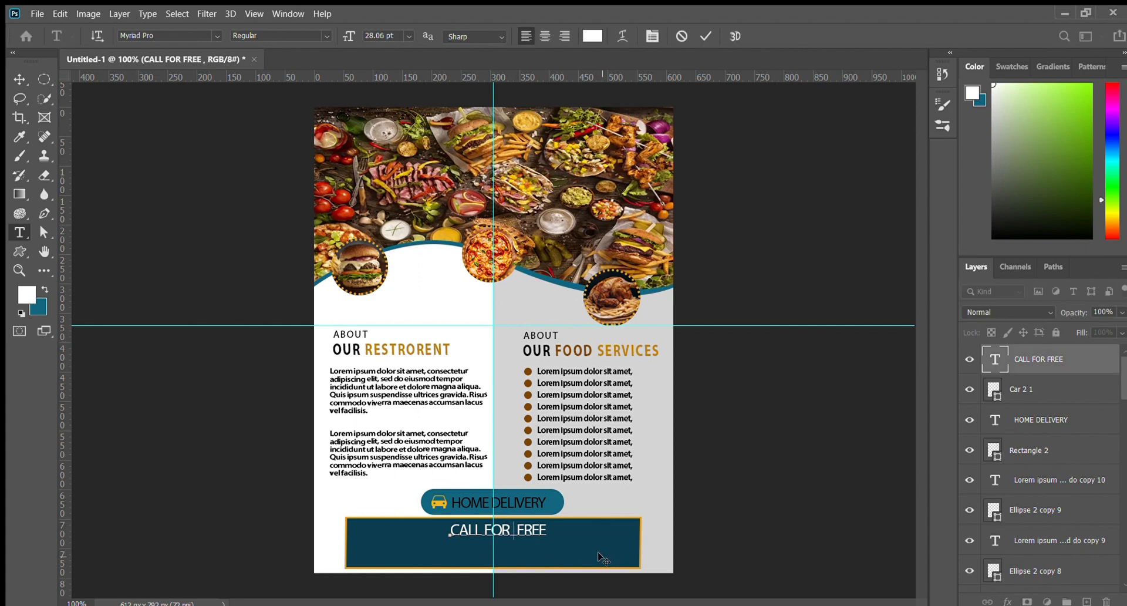
pyautogui.press('BackSpace')
pyautogui.click(20, 78)
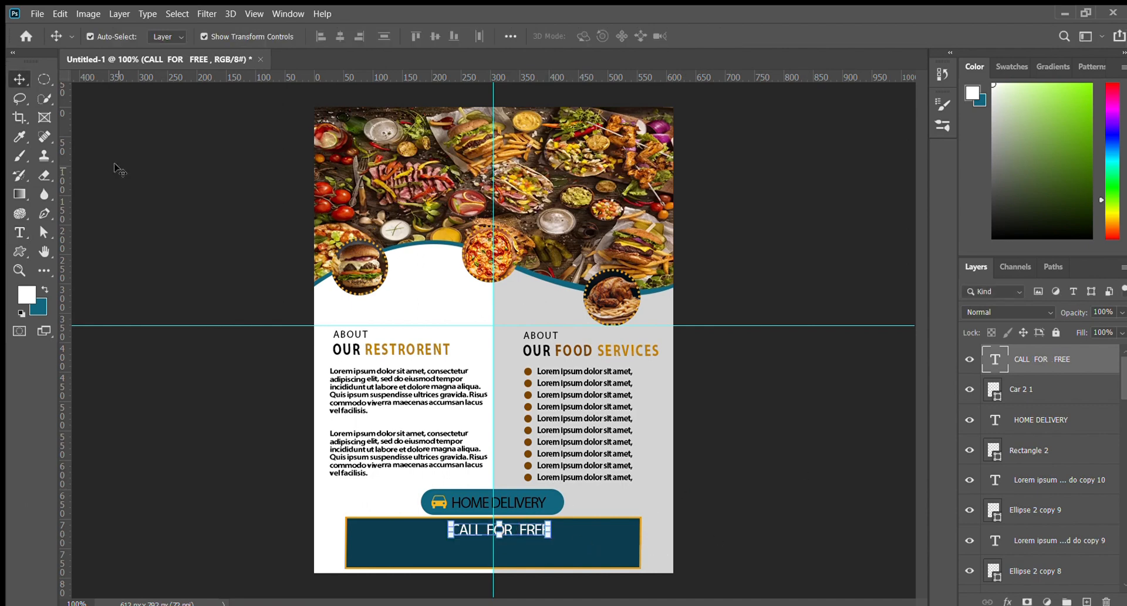
pyautogui.click(125, 302)
pyautogui.click(19, 233)
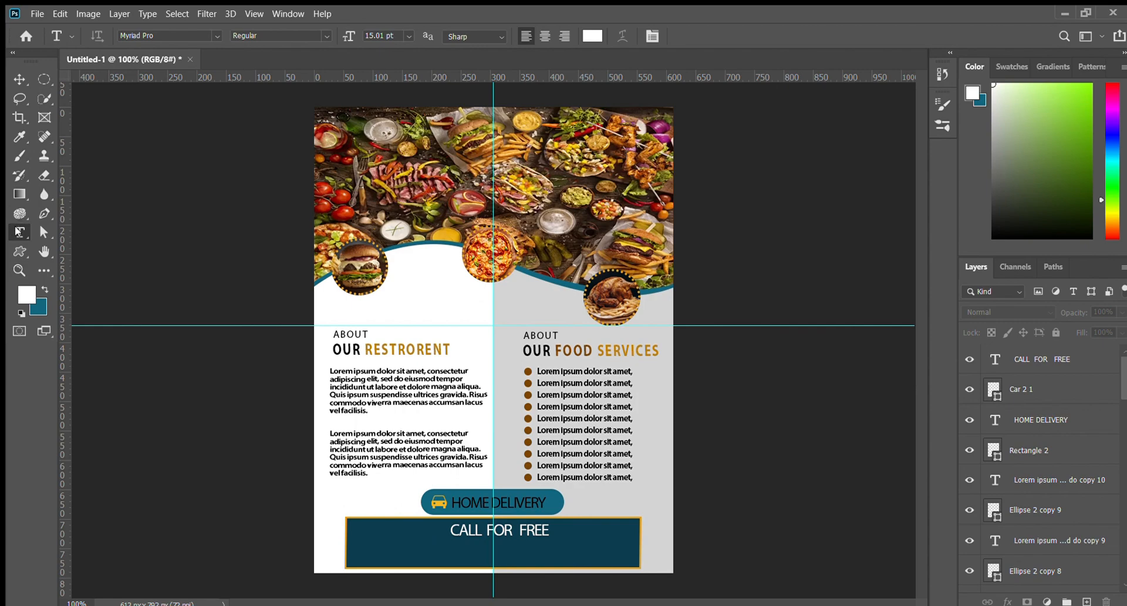
pyautogui.click(19, 251)
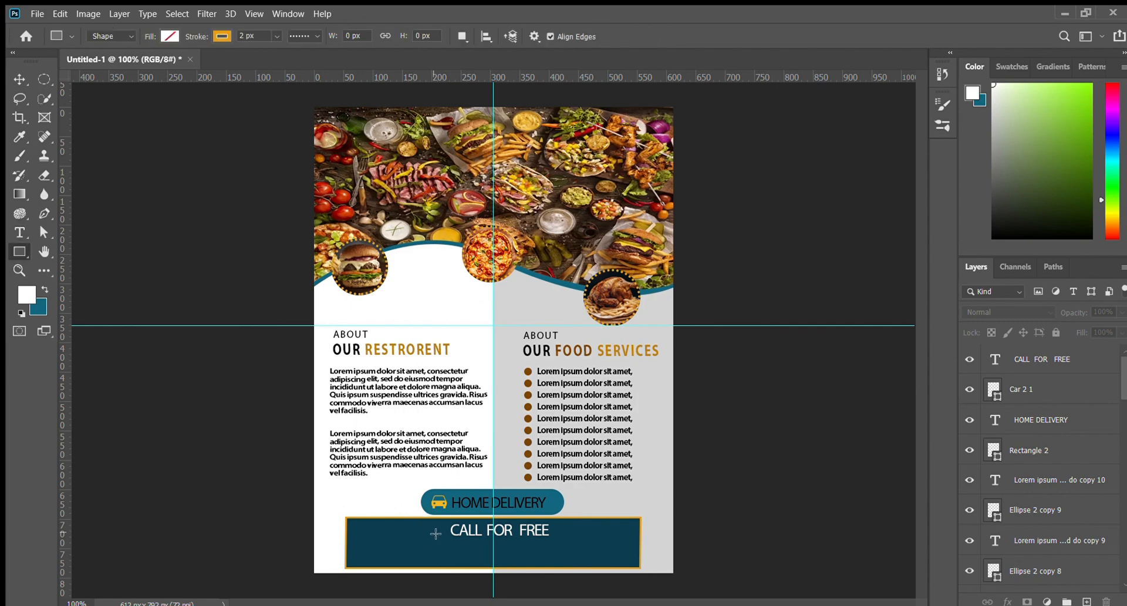
# Draw a 270 px dotted orange line under CALL FOR FREE and nudge it left to centre it
pyautogui.hotkey('ctrl', '+')
pyautogui.moveTo(437, 490); pyautogui.dragTo(343, 171)
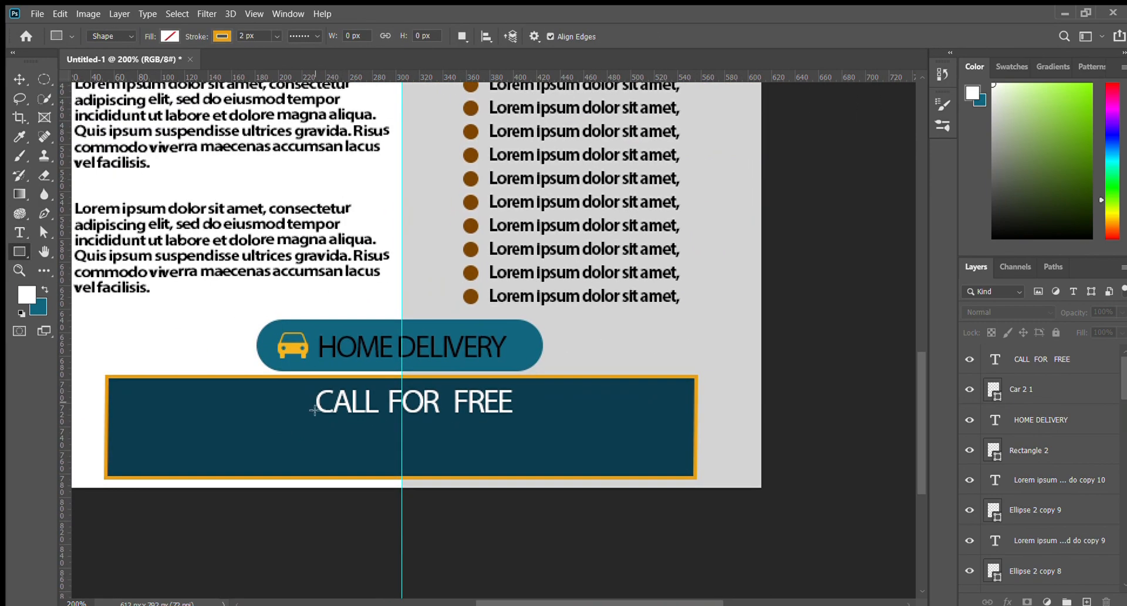
pyautogui.moveTo(265, 421); pyautogui.dragTo(583, 420)
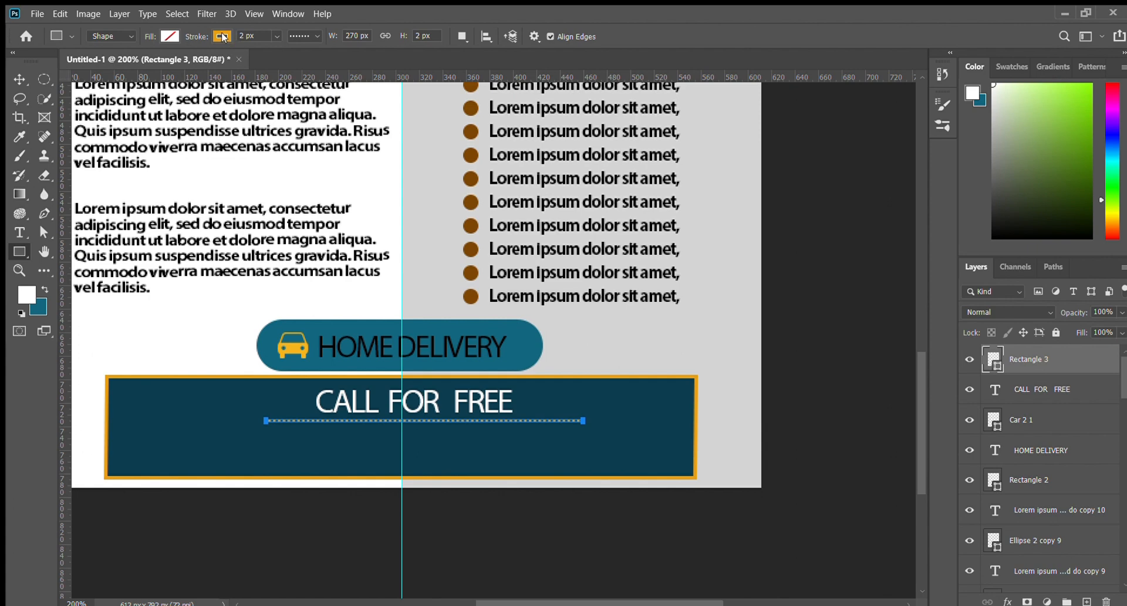
pyautogui.press('i')
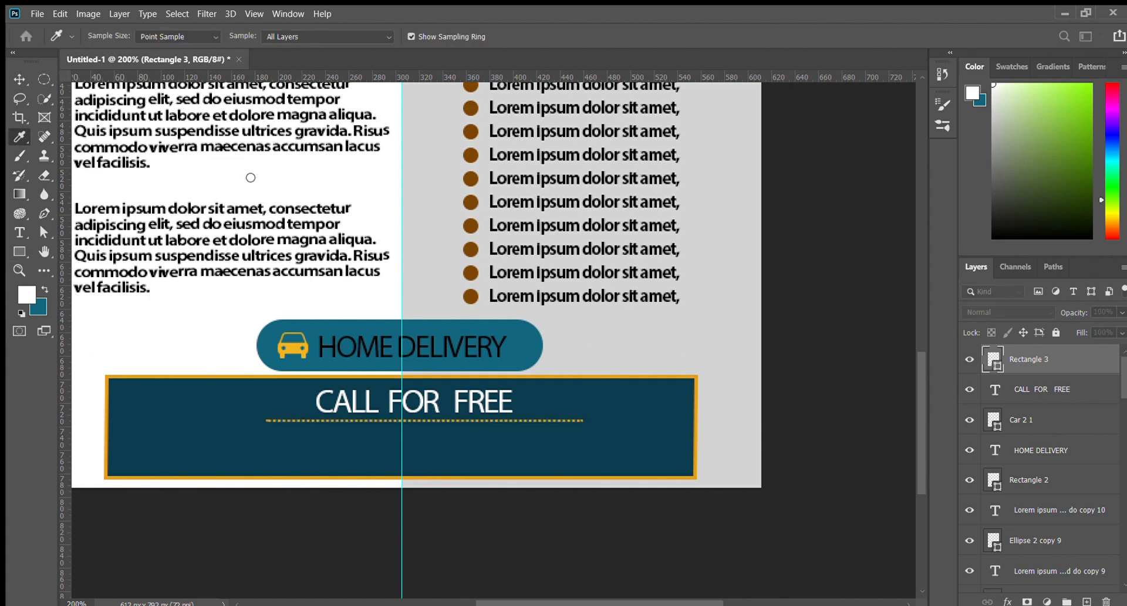
pyautogui.press('v')
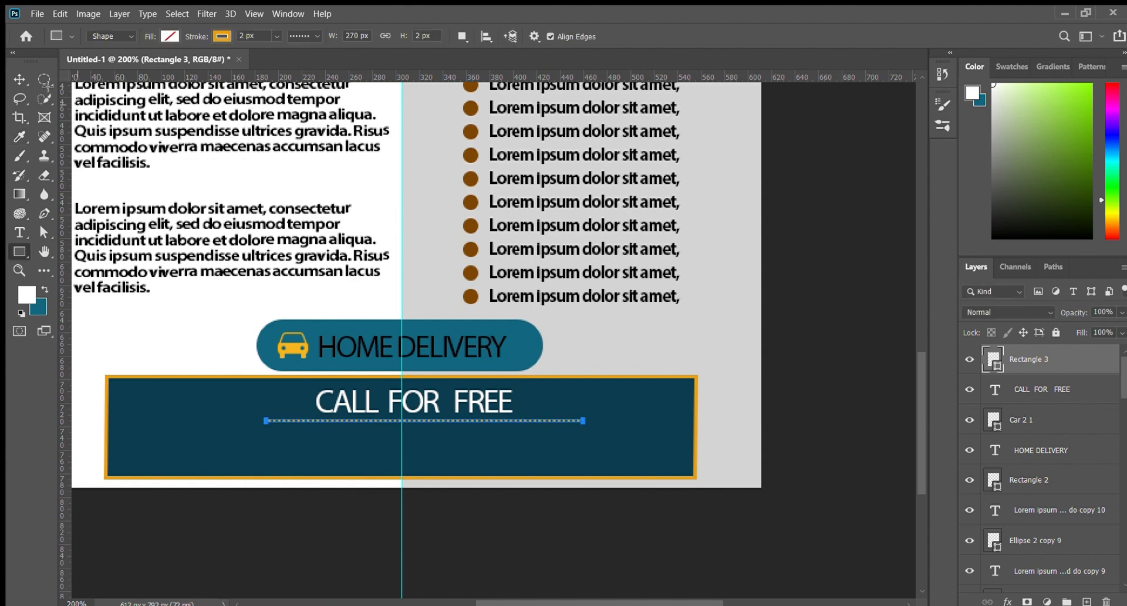
pyautogui.click(194, 527)
pyautogui.click(405, 429)
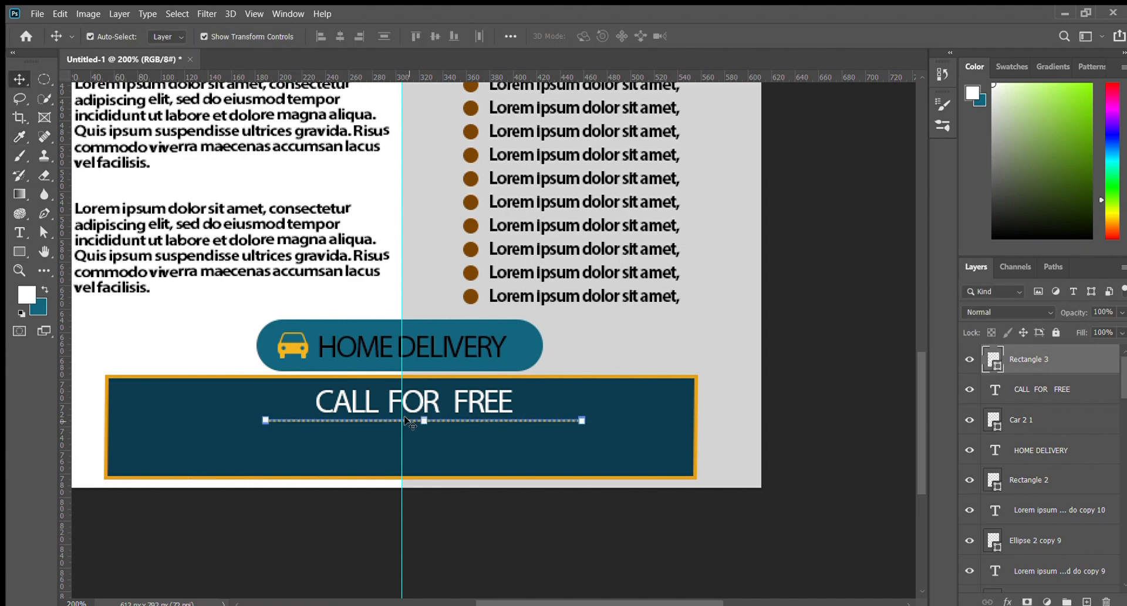
pyautogui.press('Left')
pyautogui.press('Left')
pyautogui.press('Left')
pyautogui.press('Left')
pyautogui.click(477, 552)
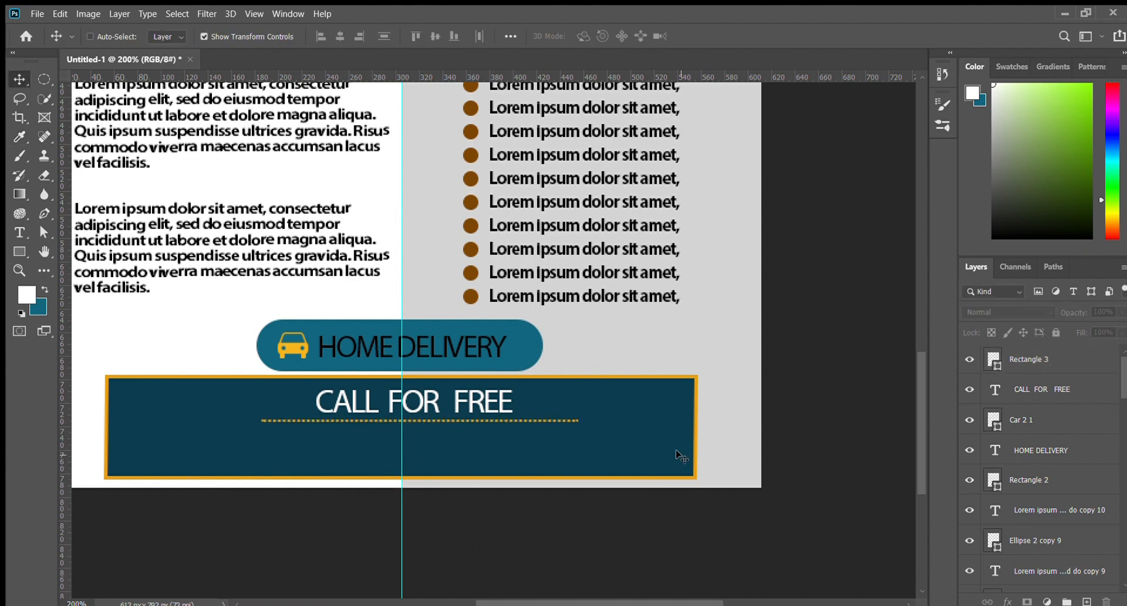
pyautogui.hotkey('ctrl', '1')
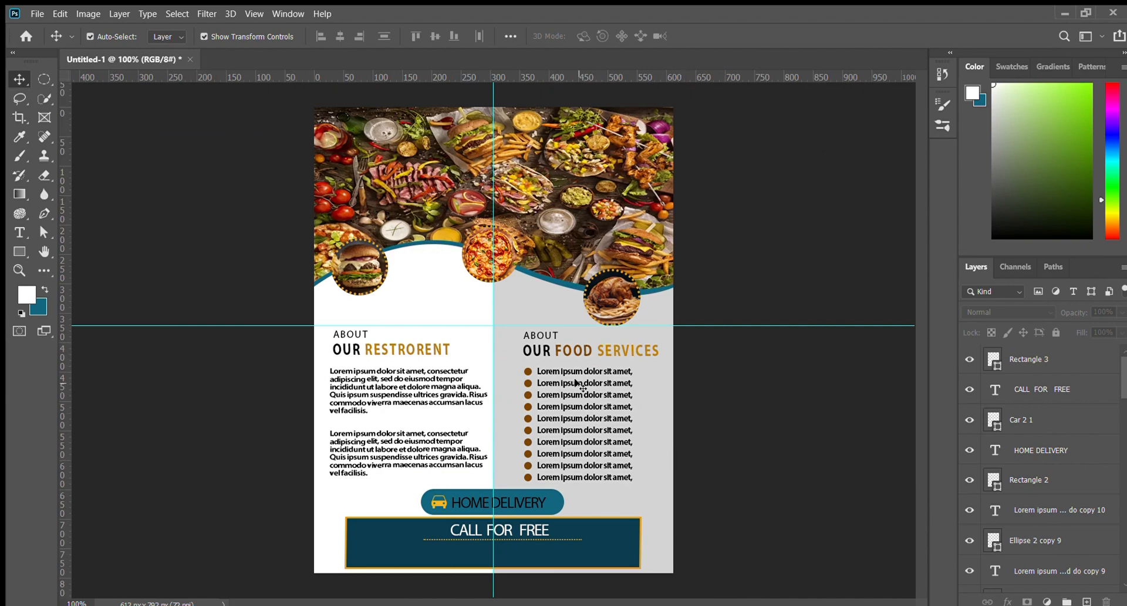
# Type the phone number in white at the bar's lower left, enlarge it and position it
pyautogui.click(19, 231)
pyautogui.click(398, 554)
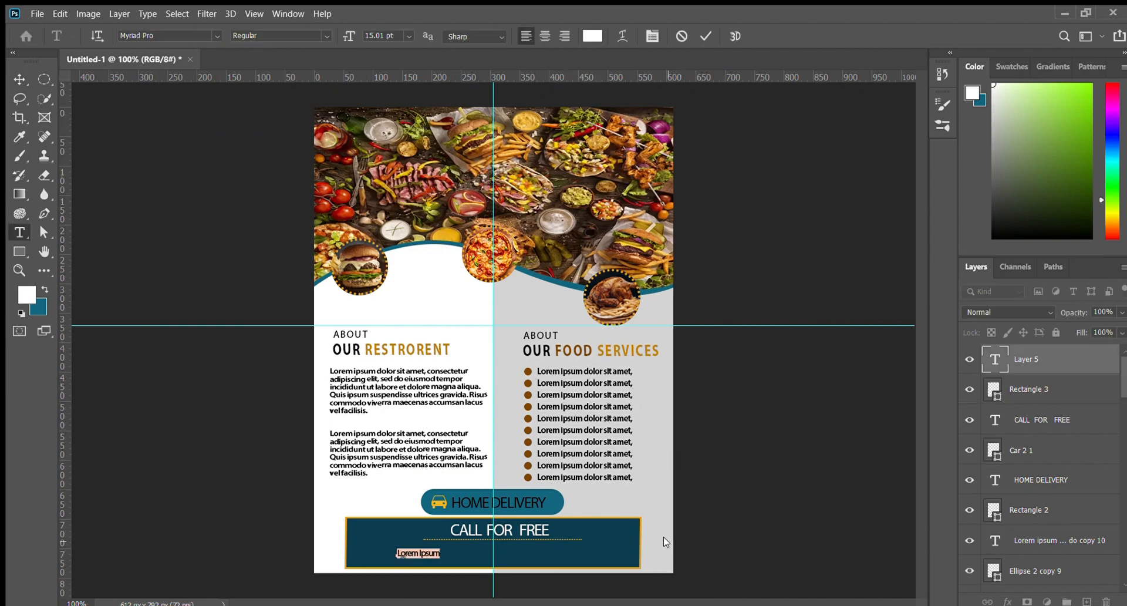
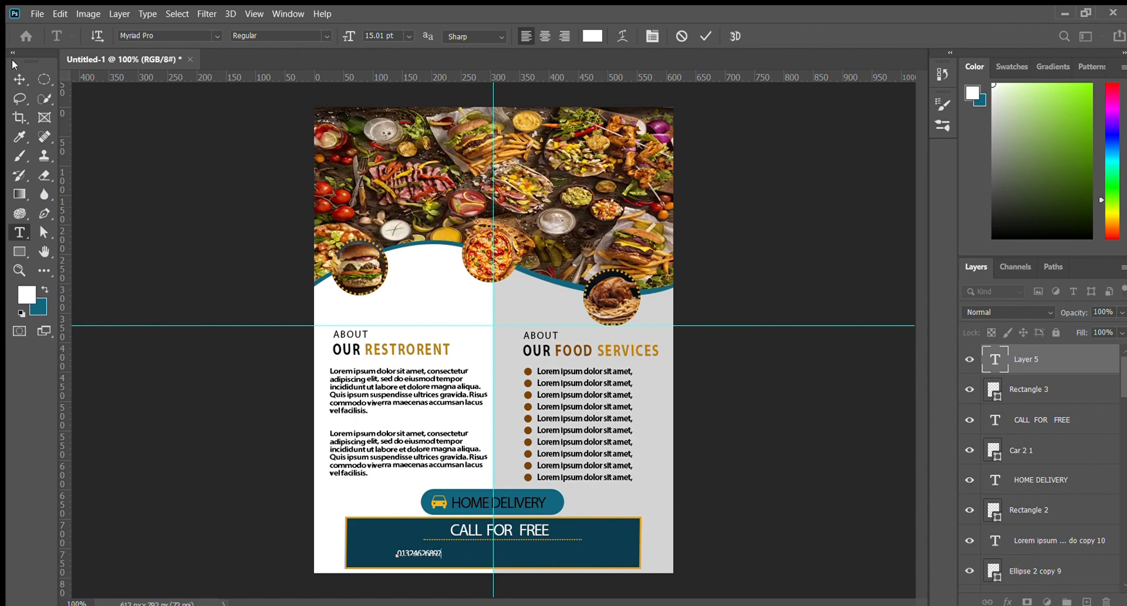
pyautogui.click(19, 79)
pyautogui.hotkey('ctrl', '+')
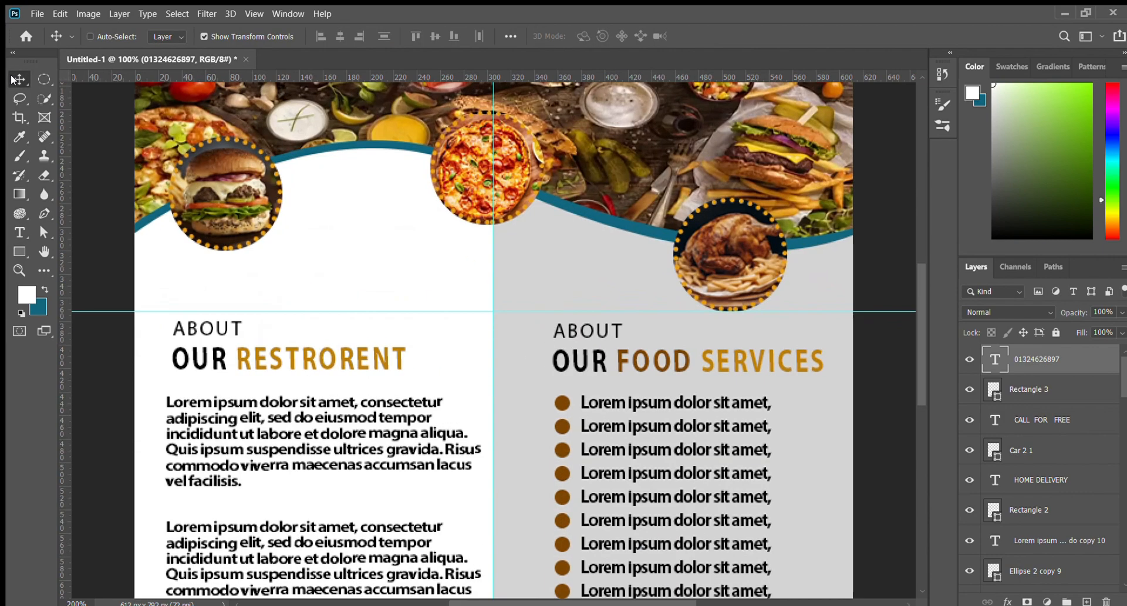
pyautogui.hotkey('ctrl', '+')
pyautogui.moveTo(434, 385); pyautogui.dragTo(457, 337)
pyautogui.moveTo(374, 356)
pyautogui.mouseDown()
pyautogui.moveTo(450, 380)
pyautogui.moveTo(367, 351)
pyautogui.moveTo(377, 350)
pyautogui.mouseUp()
pyautogui.press('Return')
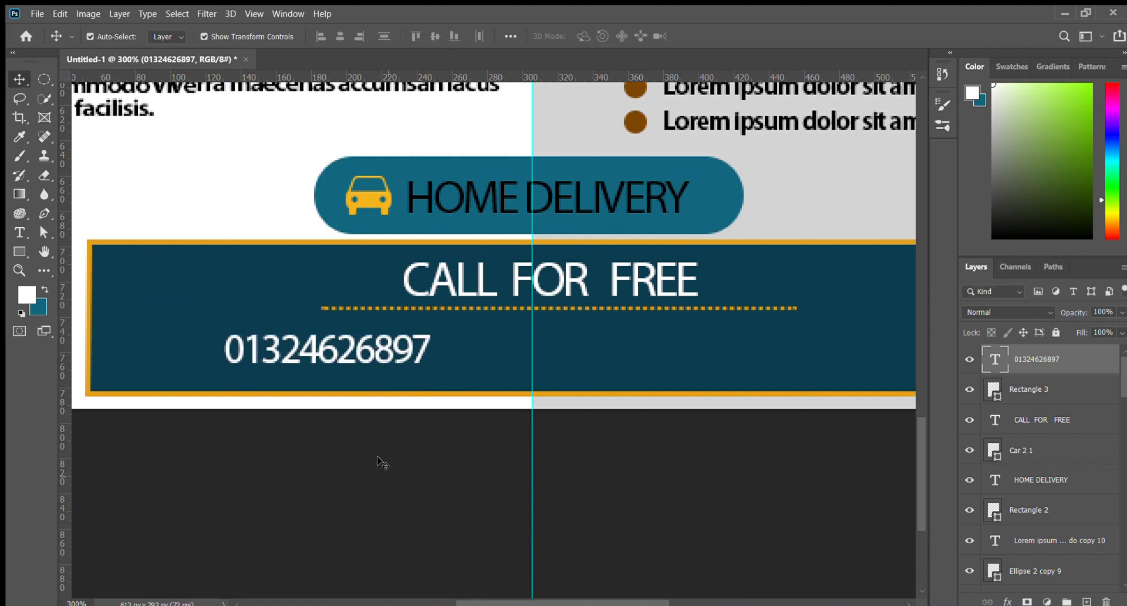
pyautogui.click(382, 462)
pyautogui.moveTo(410, 471); pyautogui.dragTo(331, 454)
pyautogui.hotkey('ctrl', '-')
pyautogui.hotkey('ctrl', '-')
pyautogui.hotkey('ctrl', '-')
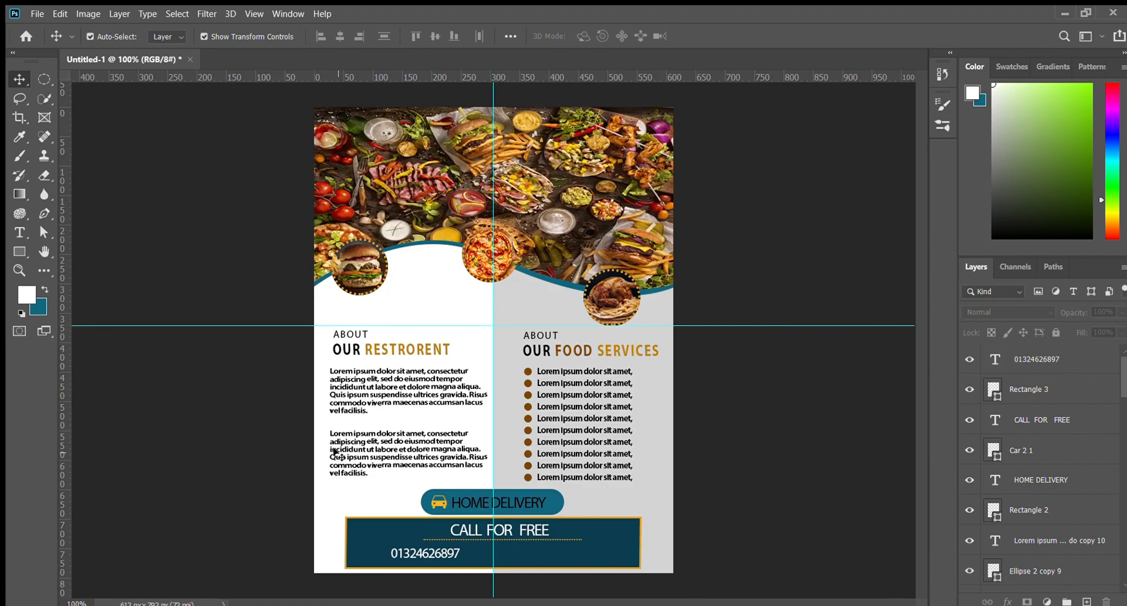
# Duplicate the phone number to the bar's right side, balance both numbers, and open 5097958.png
pyautogui.click(425, 558)
pyautogui.moveTo(439, 552); pyautogui.dragTo(594, 550)
pyautogui.moveTo(436, 550); pyautogui.dragTo(453, 550)
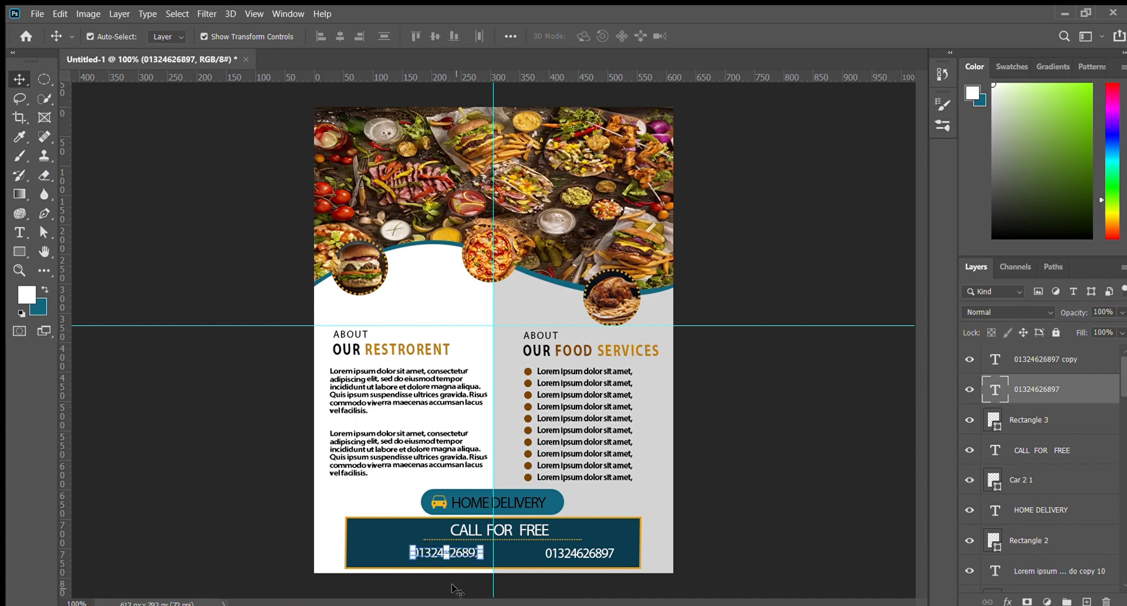
pyautogui.click(454, 589)
pyautogui.moveTo(577, 551); pyautogui.dragTo(556, 552)
pyautogui.click(713, 515)
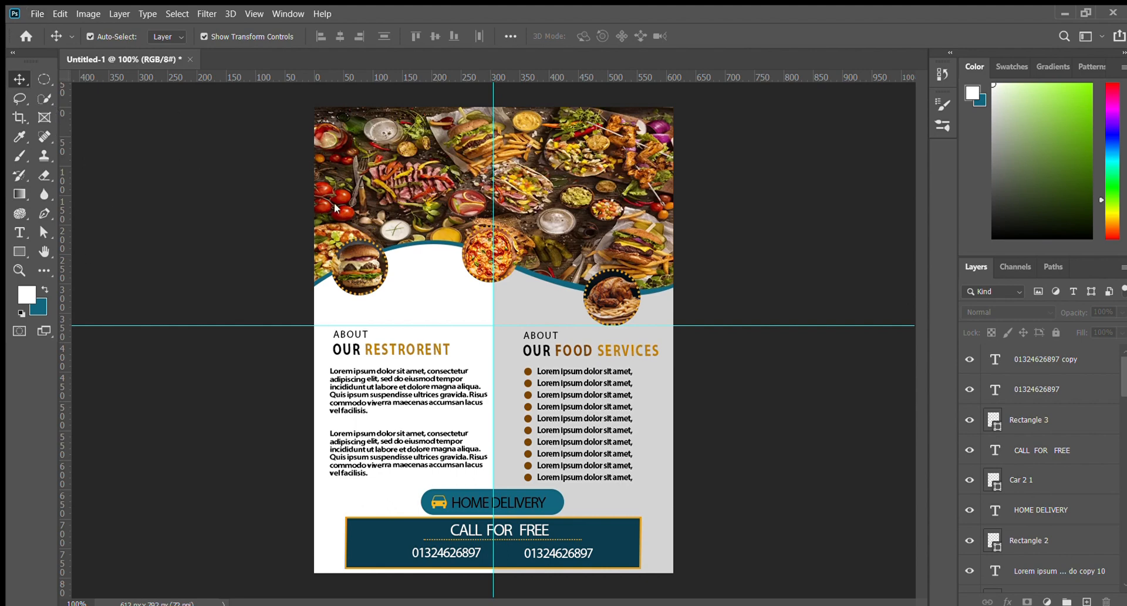
pyautogui.click(465, 524)
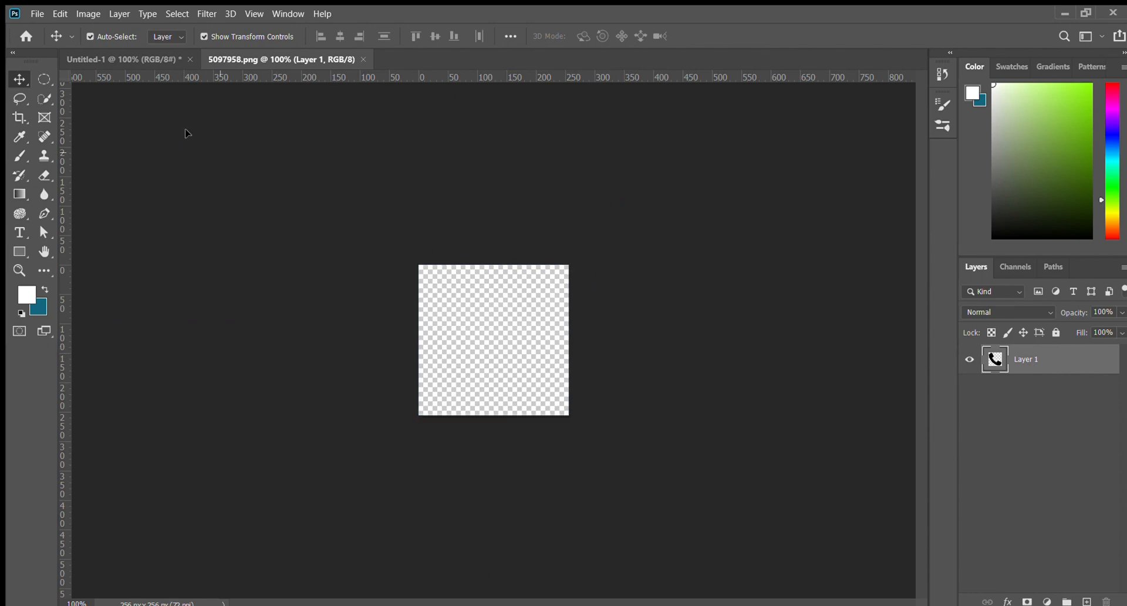
# Bring the phone handset image into the poster and shrink it
pyautogui.moveTo(112, 61); pyautogui.dragTo(399, 568)
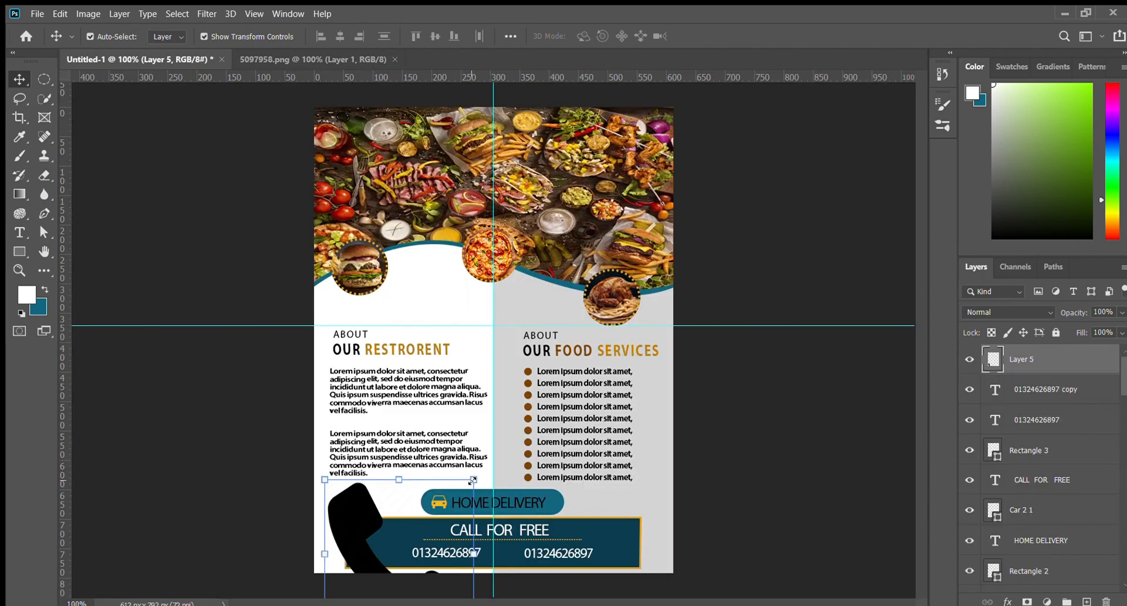
pyautogui.moveTo(473, 481); pyautogui.dragTo(392, 478)
pyautogui.moveTo(431, 540); pyautogui.dragTo(403, 561)
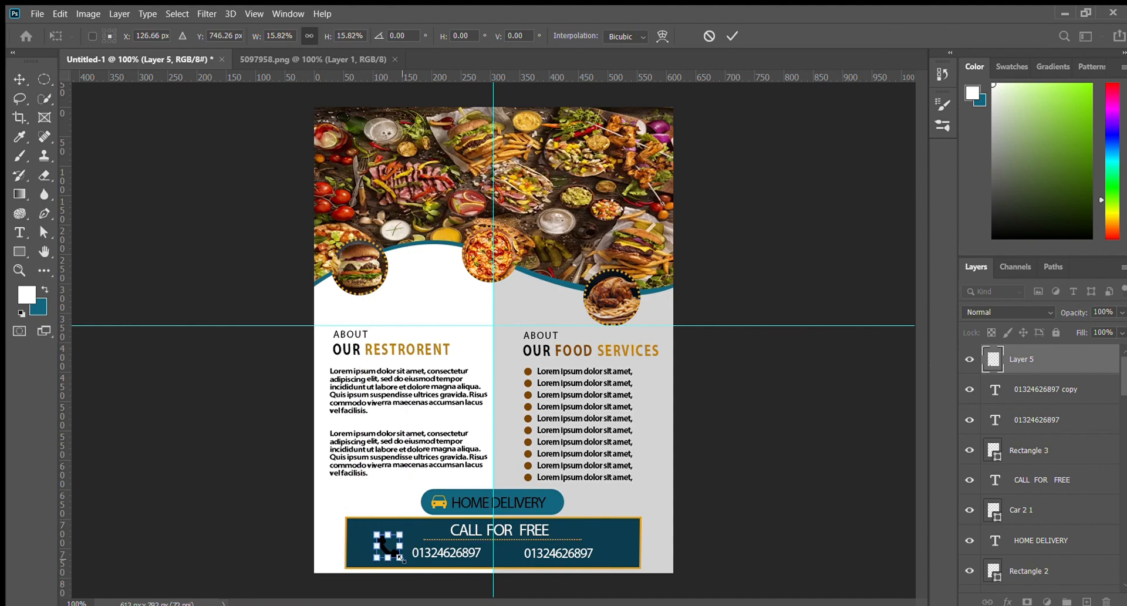
pyautogui.press('Return')
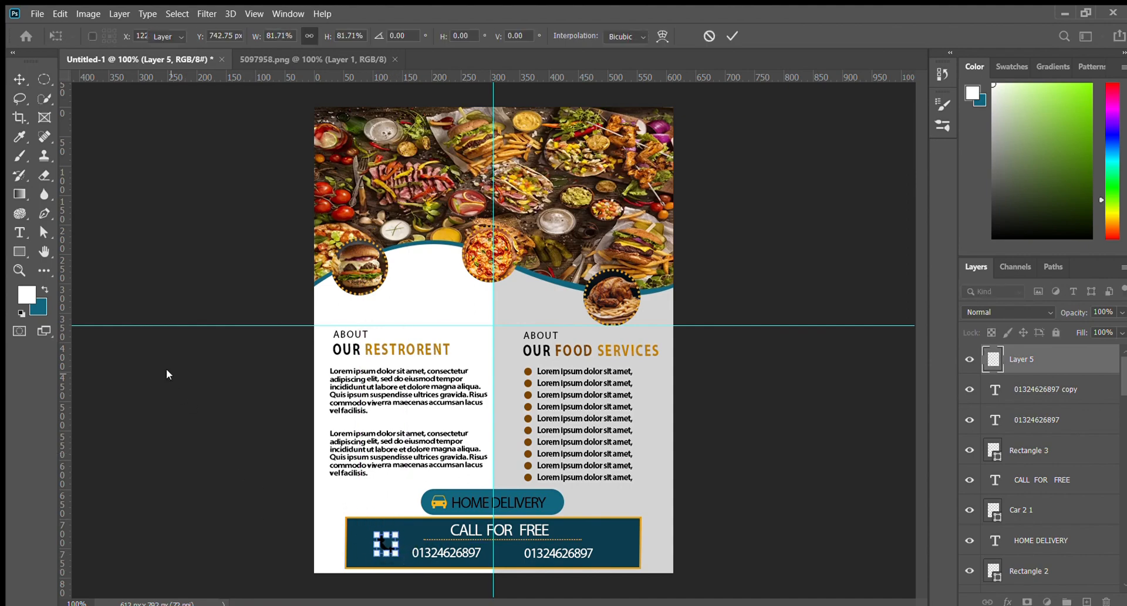
pyautogui.click(183, 387)
# Rotate the phone icon about 28° clockwise and place it, scaled down, before the first number
pyautogui.hotkey('ctrl', '+')
pyautogui.hotkey('ctrl', '+')
pyautogui.hotkey('ctrl', '+')
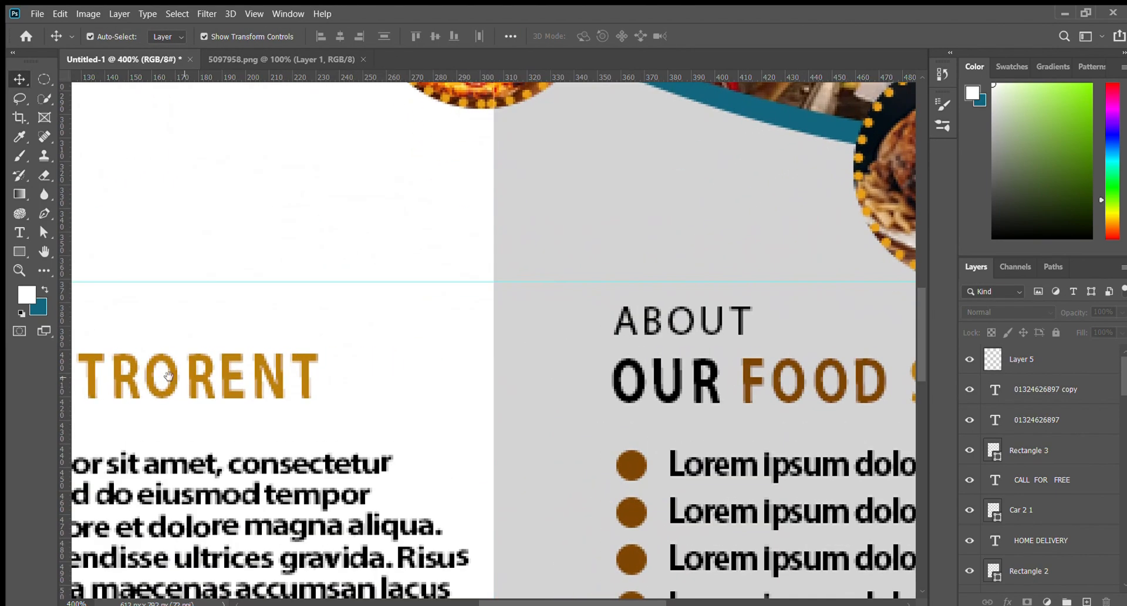
pyautogui.moveTo(320, 443); pyautogui.dragTo(465, 325)
pyautogui.moveTo(292, 564); pyautogui.dragTo(244, 251)
pyautogui.click(424, 320)
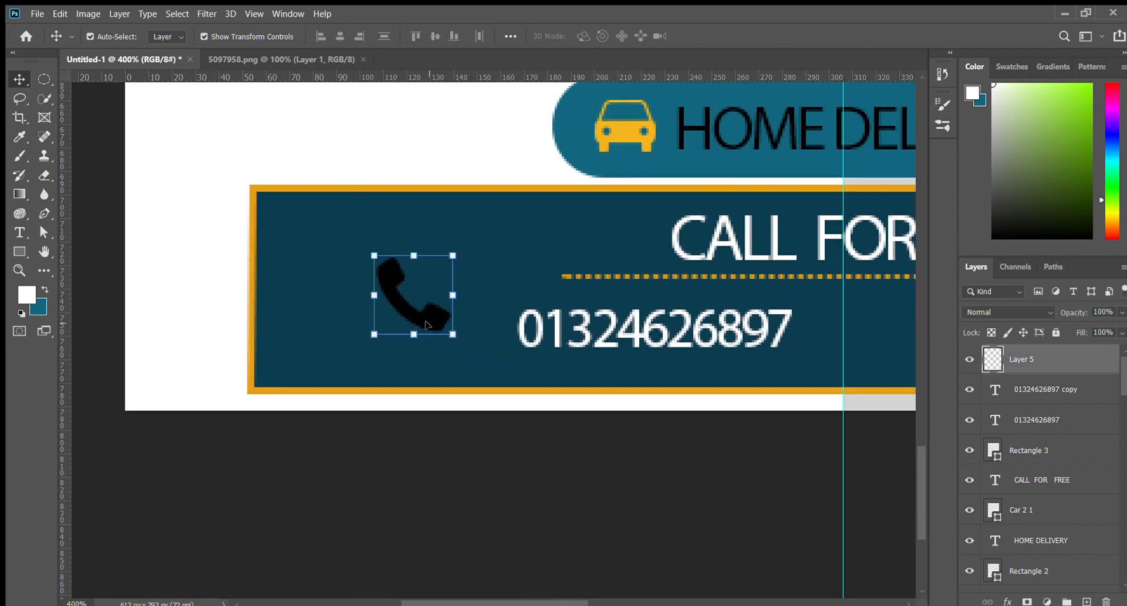
pyautogui.moveTo(452, 336); pyautogui.dragTo(436, 326)
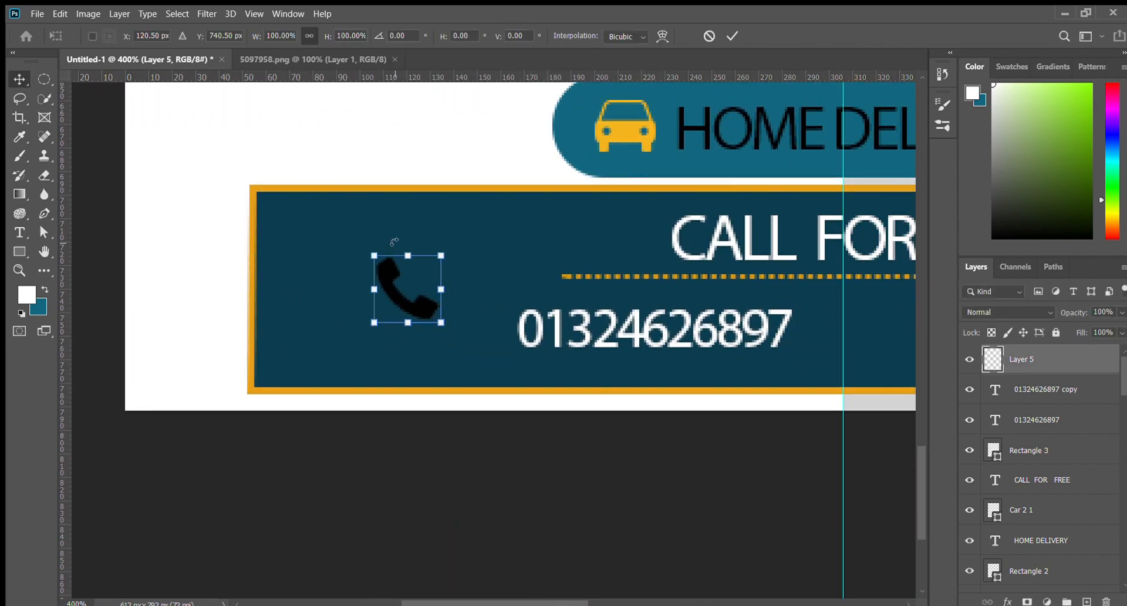
pyautogui.moveTo(395, 239); pyautogui.dragTo(420, 239)
pyautogui.press('Return')
pyautogui.moveTo(394, 282); pyautogui.dragTo(485, 333)
pyautogui.moveTo(543, 375); pyautogui.dragTo(530, 360)
pyautogui.press('Return')
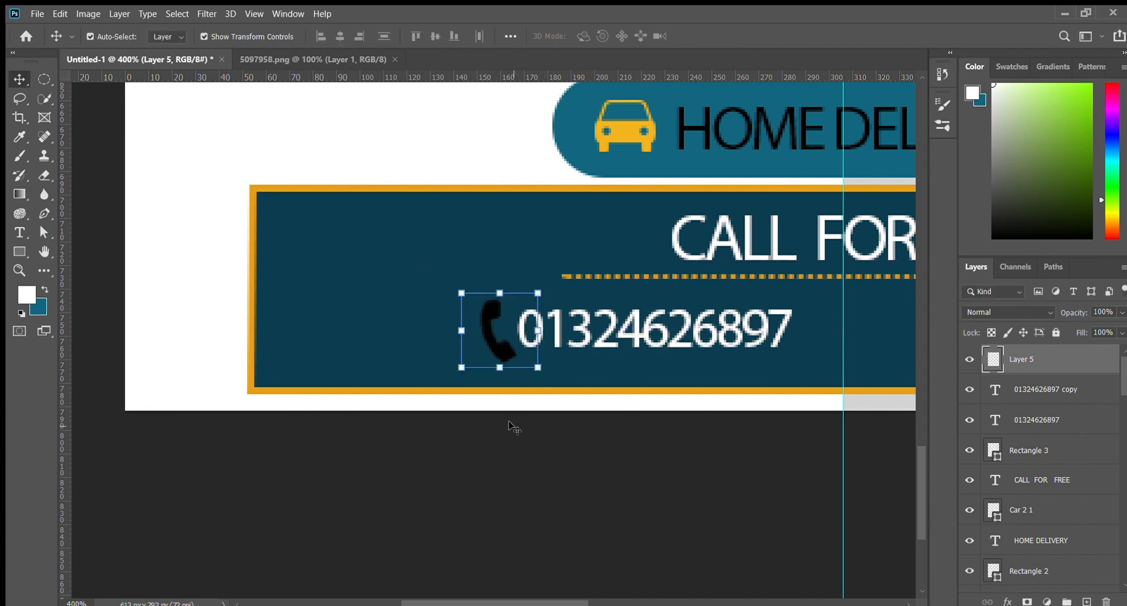
# Place a copy of the phone icon before the second phone number
pyautogui.moveTo(508, 427); pyautogui.dragTo(325, 393)
pyautogui.moveTo(280, 292); pyautogui.dragTo(726, 301)
pyautogui.click(696, 414)
pyautogui.hotkey('ctrl', '-')
pyautogui.hotkey('ctrl', '-')
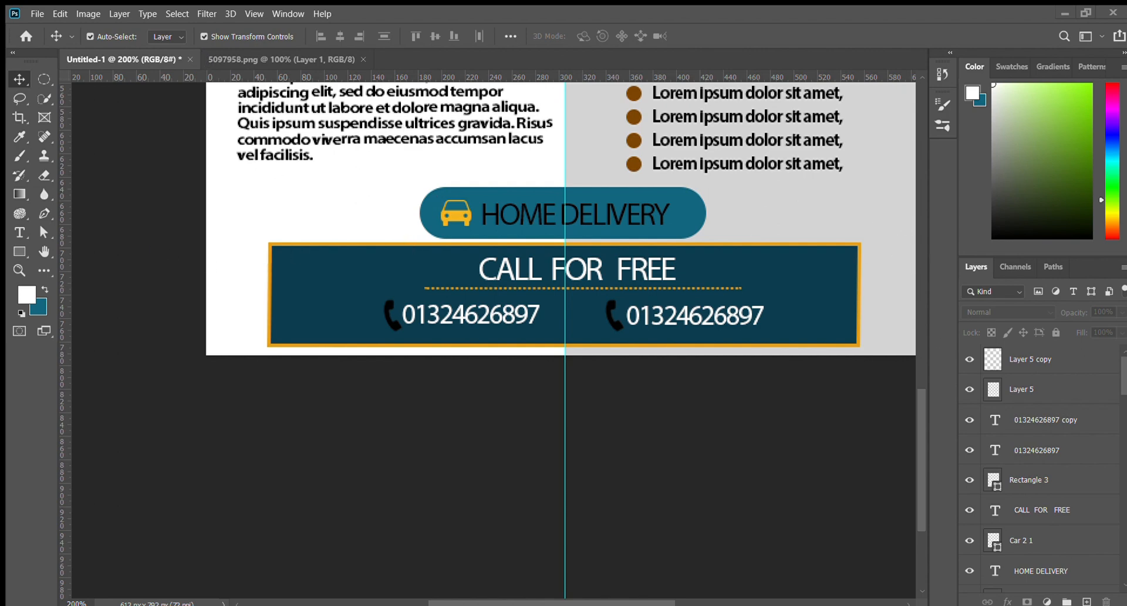
# Paste the QR code, scale it to about 19%, then smaller to fit the bar's left end
pyautogui.click(319, 312)
pyautogui.hotkey('ctrl', 'v')
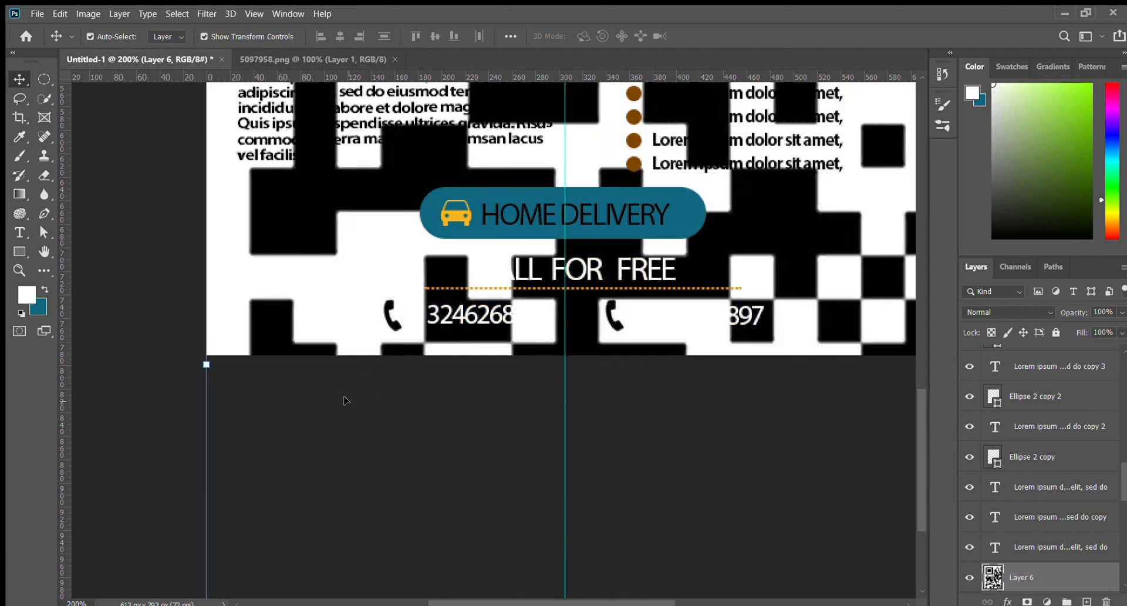
pyautogui.hotkey('ctrl', '-')
pyautogui.hotkey('ctrl', '-')
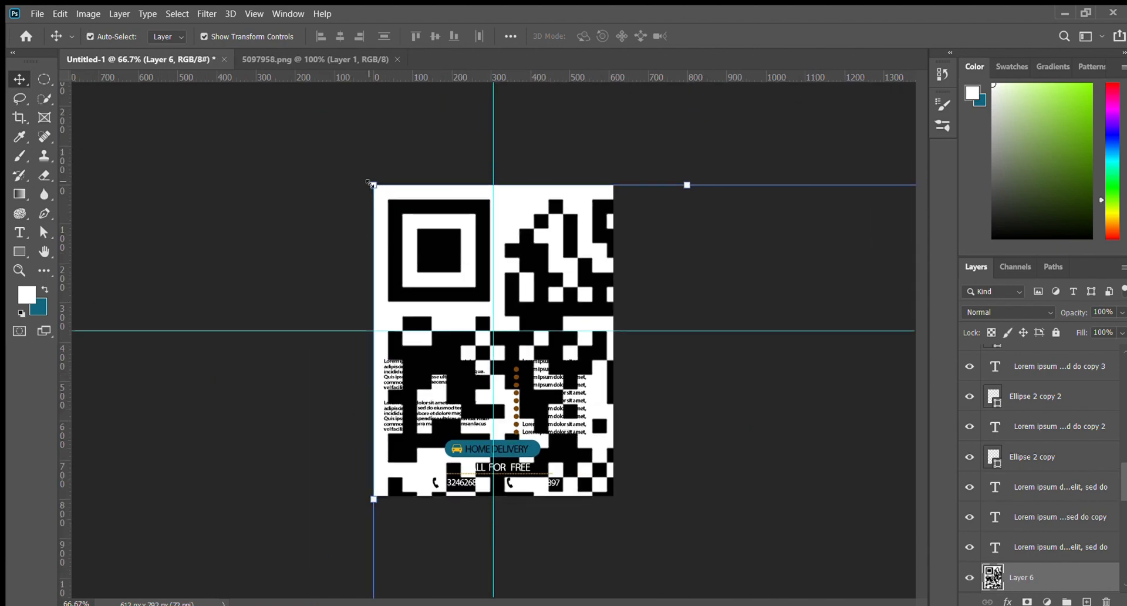
pyautogui.moveTo(371, 184); pyautogui.dragTo(300, 209)
pyautogui.moveTo(698, 175); pyautogui.dragTo(465, 274)
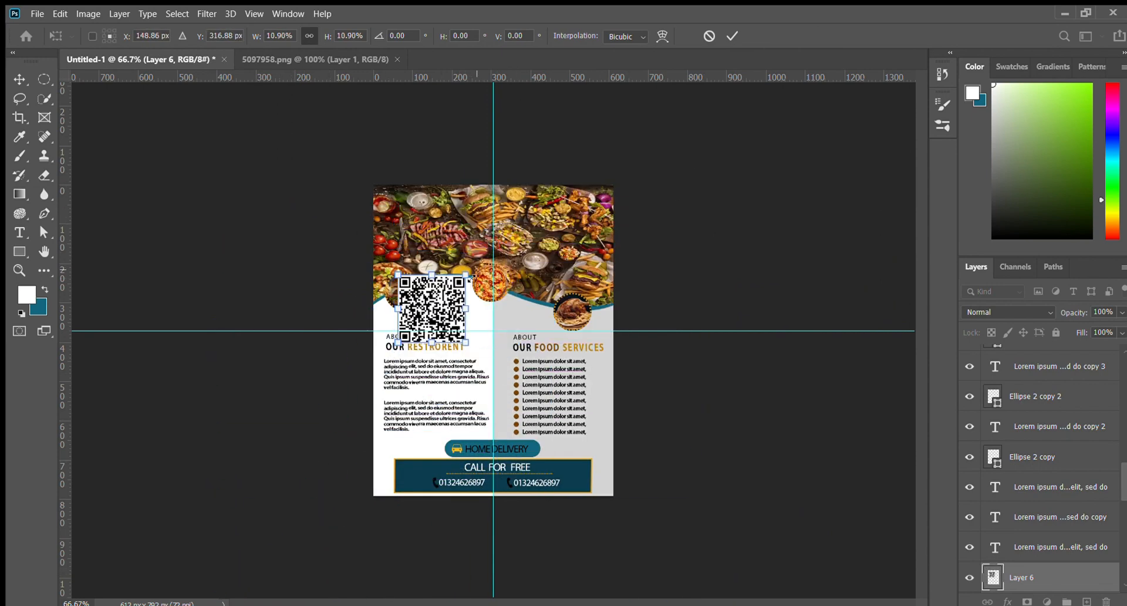
pyautogui.press('Return')
pyautogui.moveTo(431, 311); pyautogui.dragTo(424, 351)
pyautogui.hotkey('ctrl', '+')
pyautogui.hotkey('ctrl', '+')
pyautogui.hotkey('ctrl', '+')
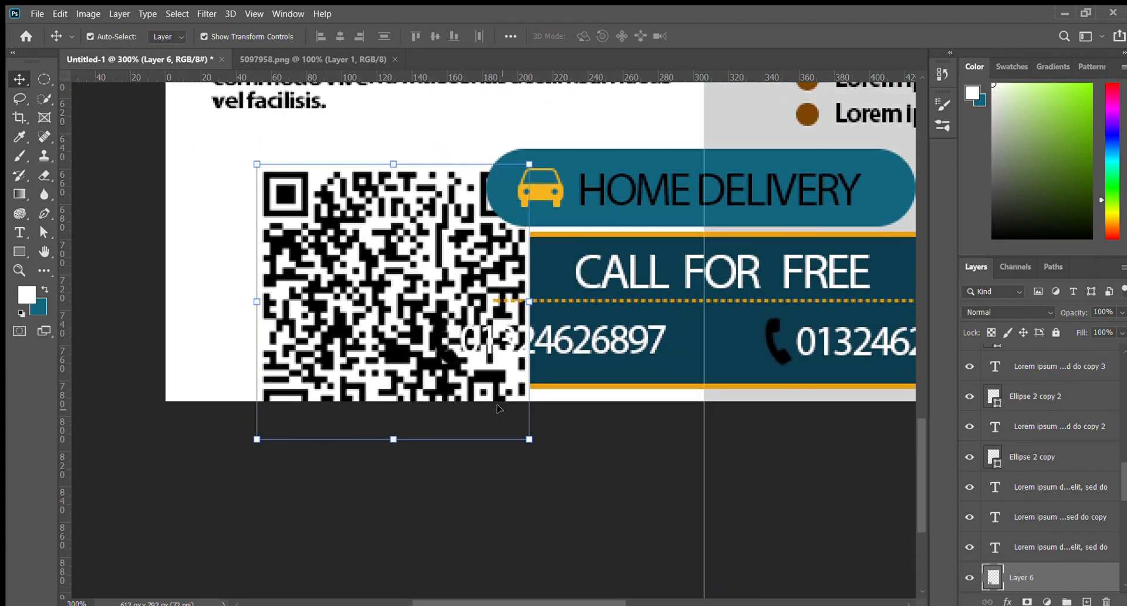
pyautogui.moveTo(530, 440); pyautogui.dragTo(336, 308)
pyautogui.press('Return')
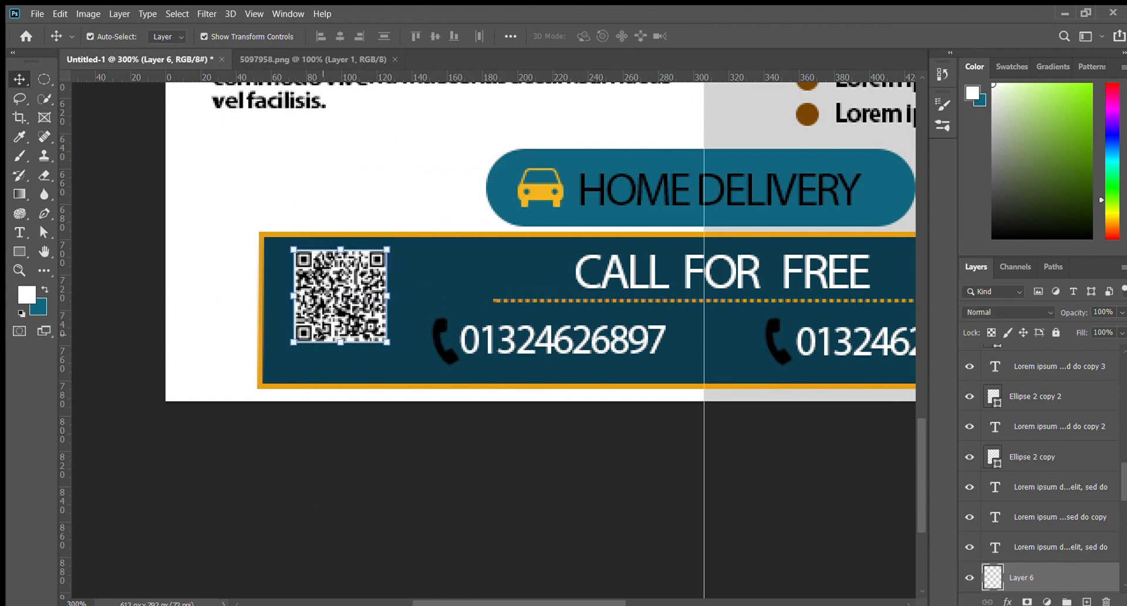
pyautogui.click(96, 293)
pyautogui.click(21, 233)
# Type the label 'Website Here' just below the QR code
pyautogui.click(305, 360)
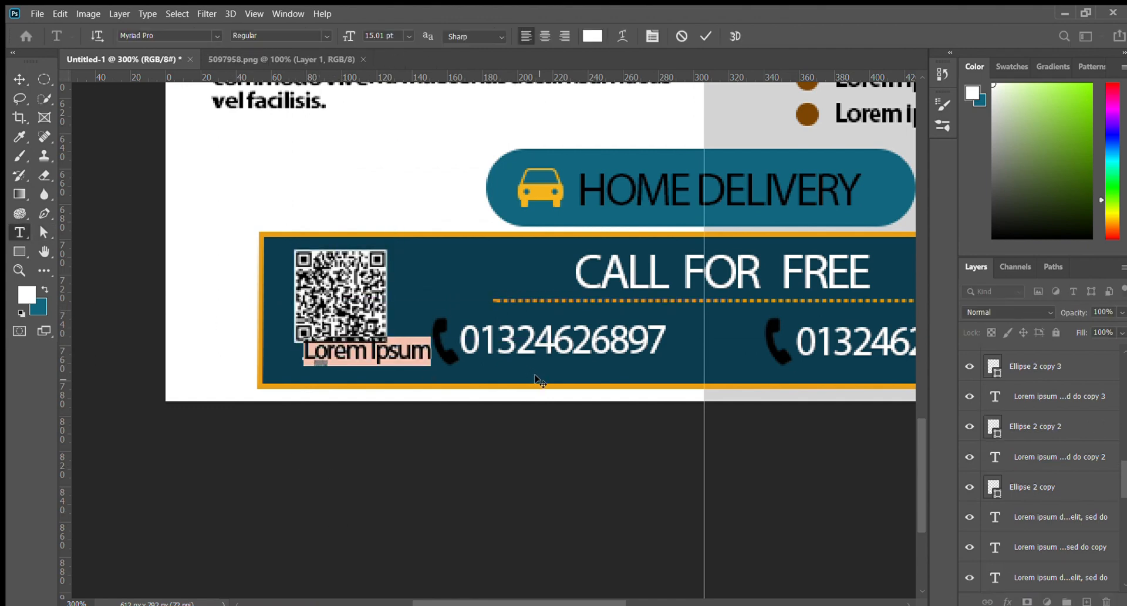
pyautogui.write('WE')
pyautogui.press('BackSpace')
pyautogui.press('BackSpace')
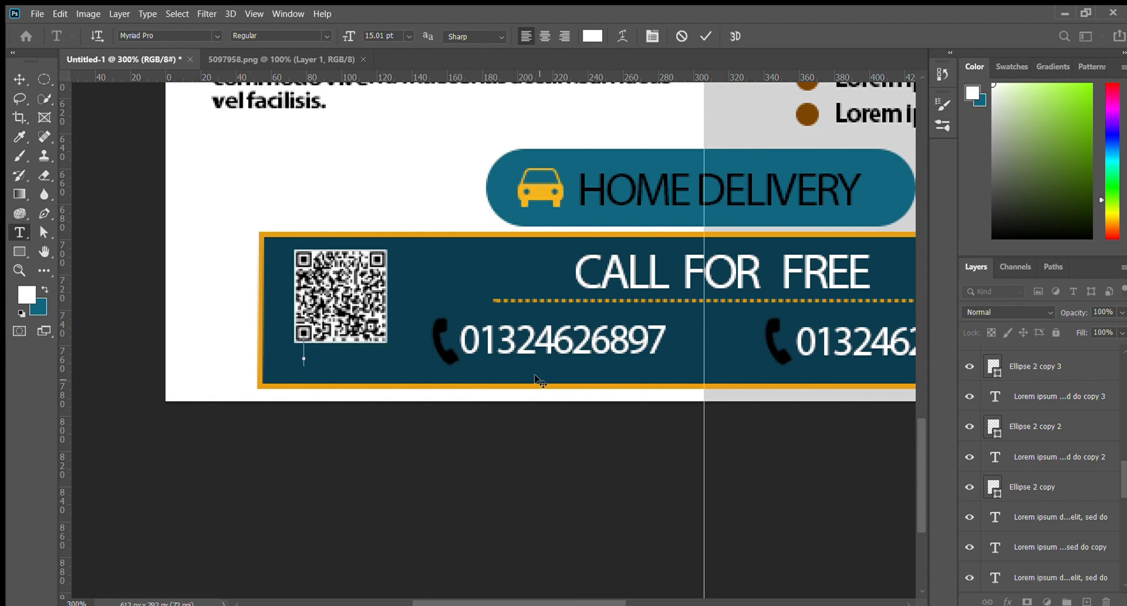
pyautogui.write('Webs')
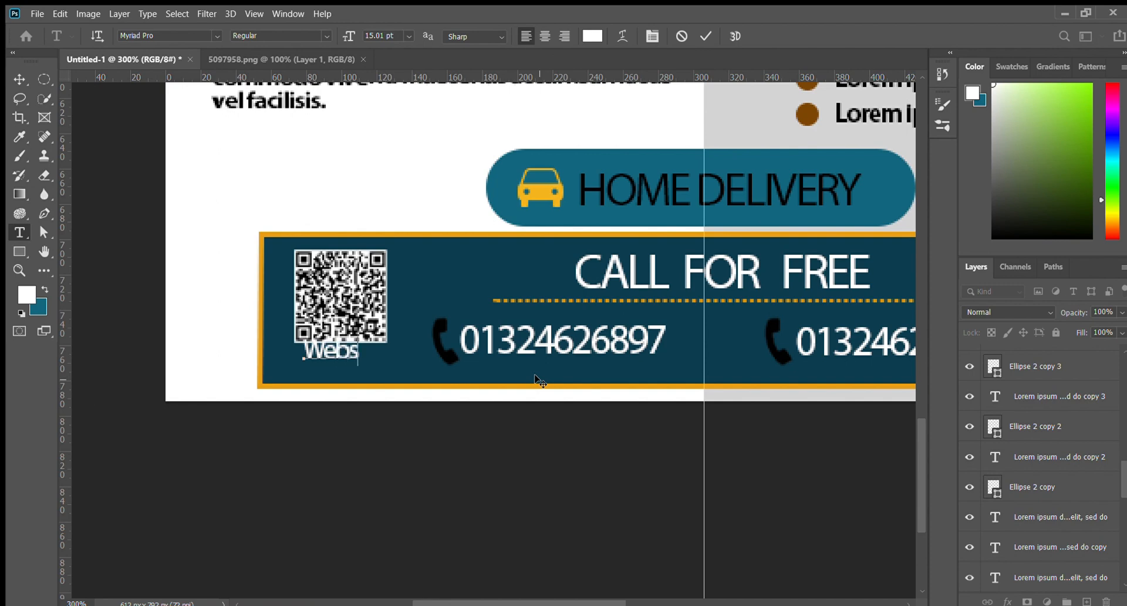
pyautogui.write('ite')
pyautogui.press('BackSpace')
pyautogui.press('BackSpace')
pyautogui.write('te Here')
pyautogui.click(20, 79)
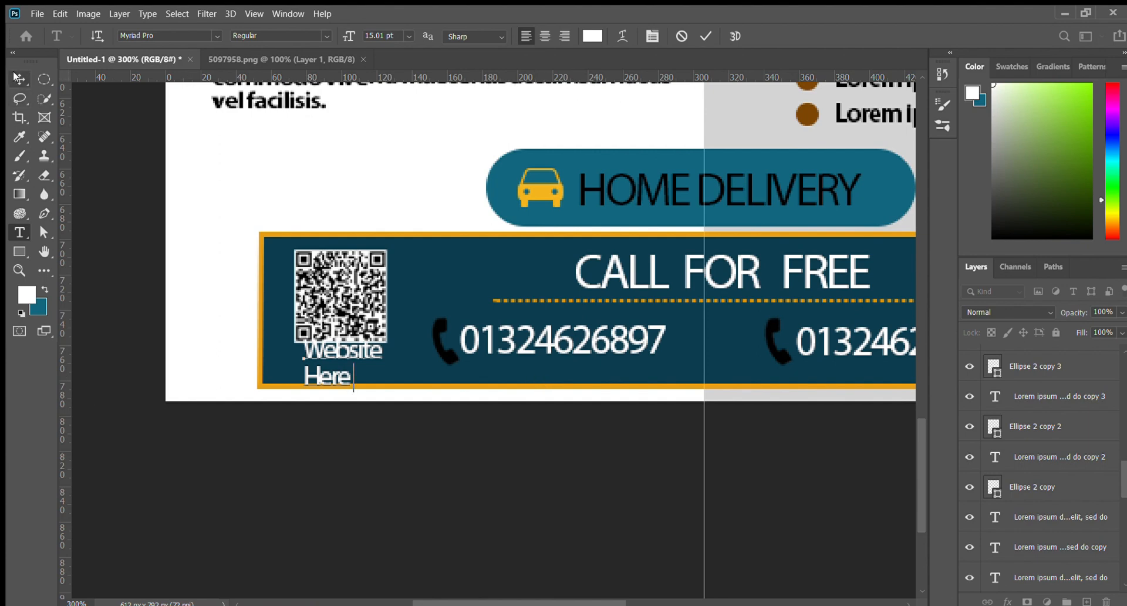
# Adjust the line spacing between 'Website' and 'Here' and nudge the QR code slightly up into place
pyautogui.moveTo(867, 214); pyautogui.dragTo(867, 214)
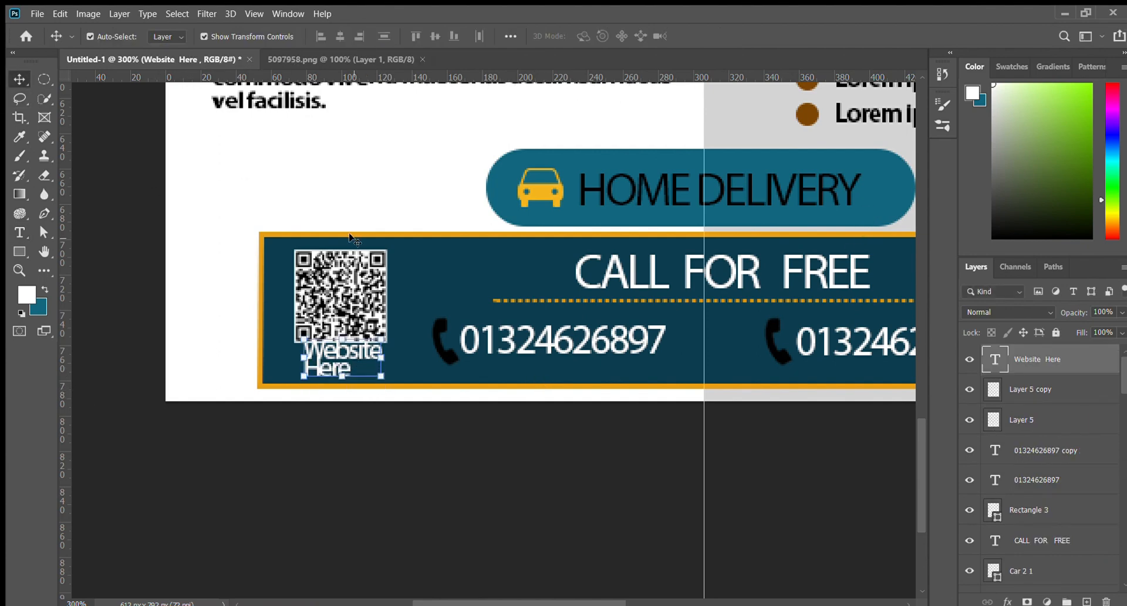
pyautogui.moveTo(351, 237); pyautogui.dragTo(349, 228)
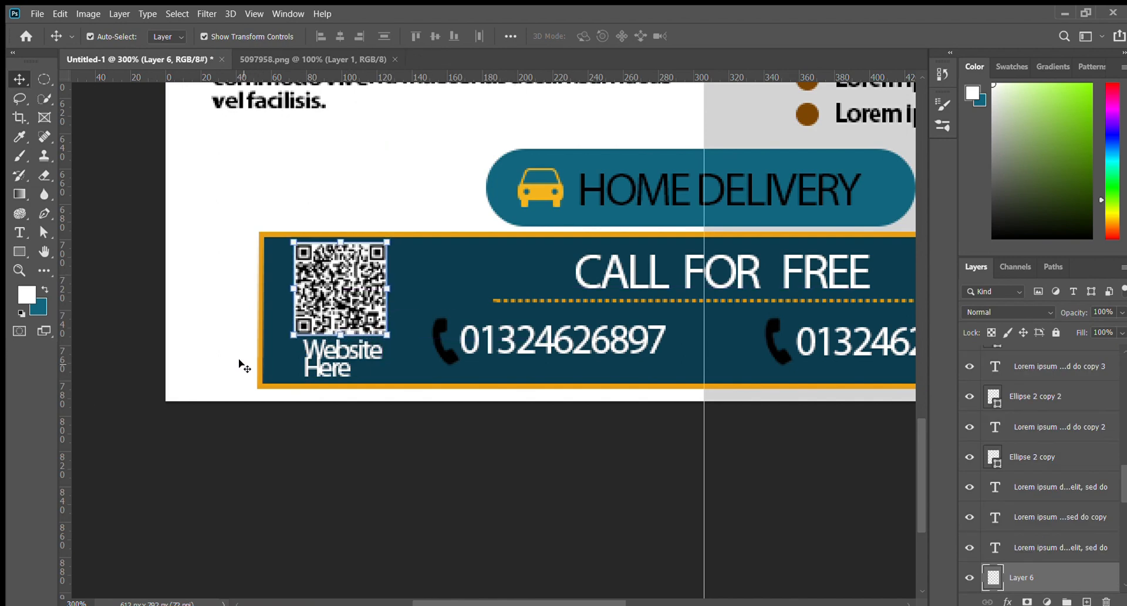
pyautogui.press('Down')
pyautogui.press('Right')
pyautogui.click(342, 351)
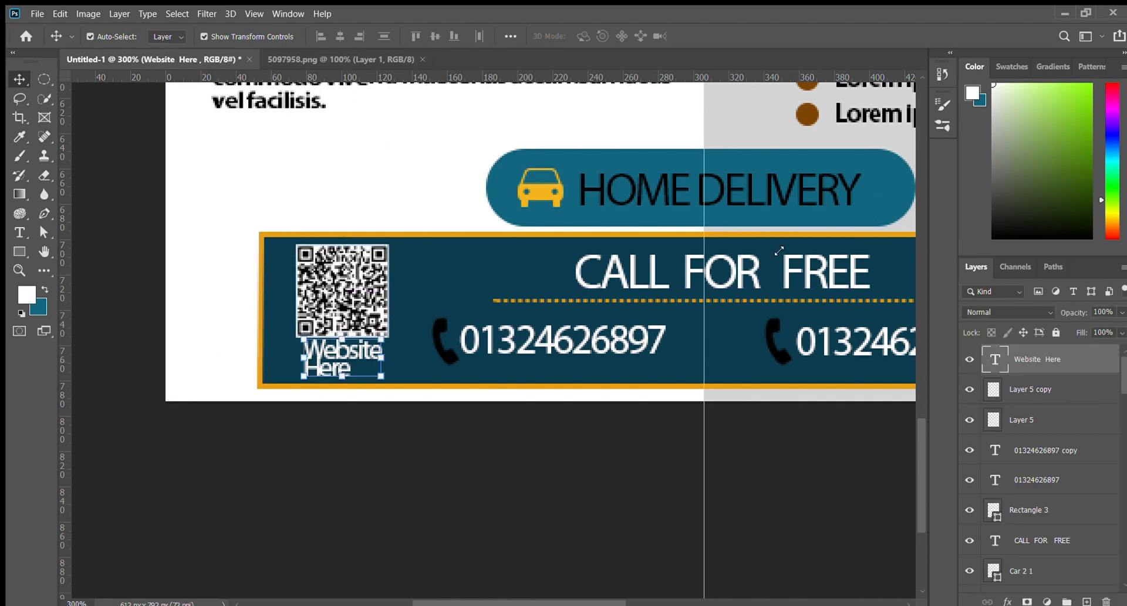
pyautogui.moveTo(868, 215); pyautogui.dragTo(871, 215)
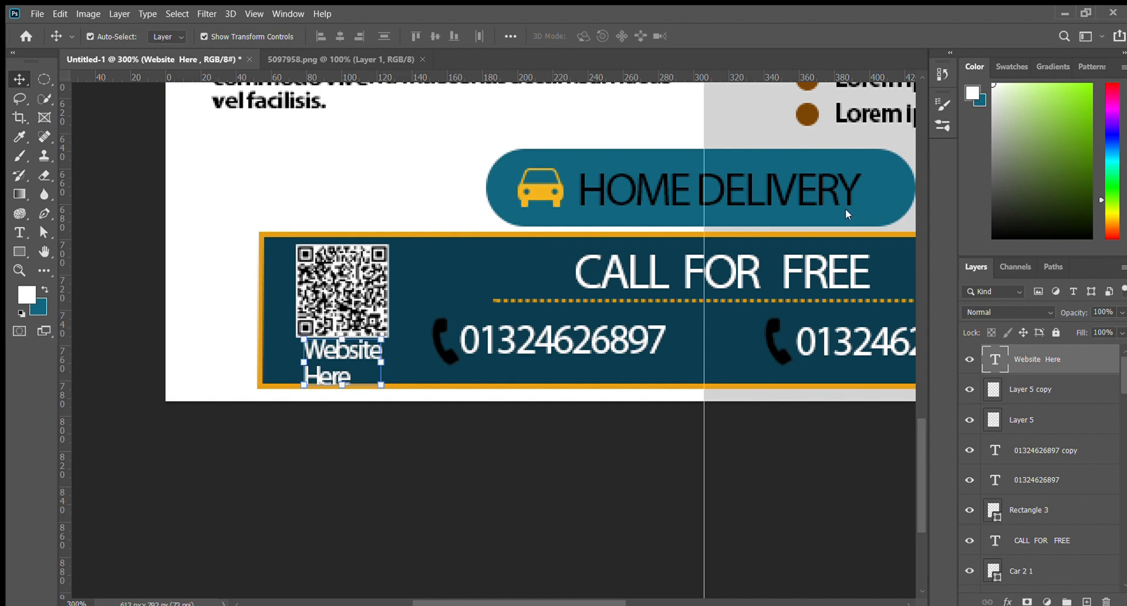
pyautogui.click(843, 209)
# Shrink the 'Website Here' label to about 85% with Free Transform
pyautogui.click(81, 167)
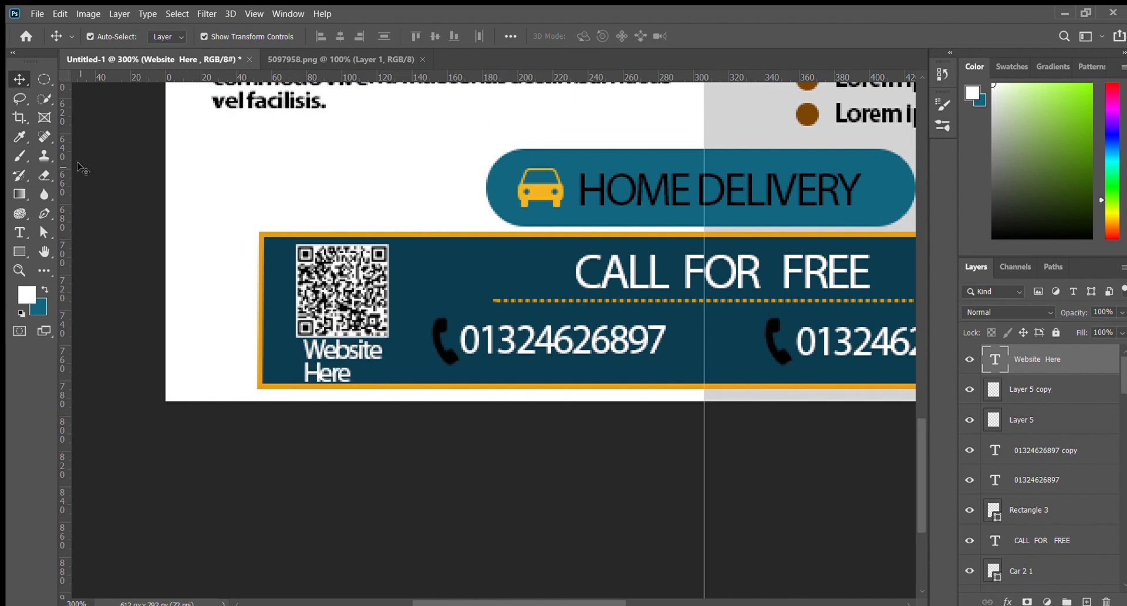
pyautogui.click(350, 352)
pyautogui.click(384, 383)
pyautogui.moveTo(351, 363)
pyautogui.mouseDown()
pyautogui.moveTo(342, 355)
pyautogui.moveTo(379, 379)
pyautogui.moveTo(337, 352)
pyautogui.mouseUp()
pyautogui.press('Return')
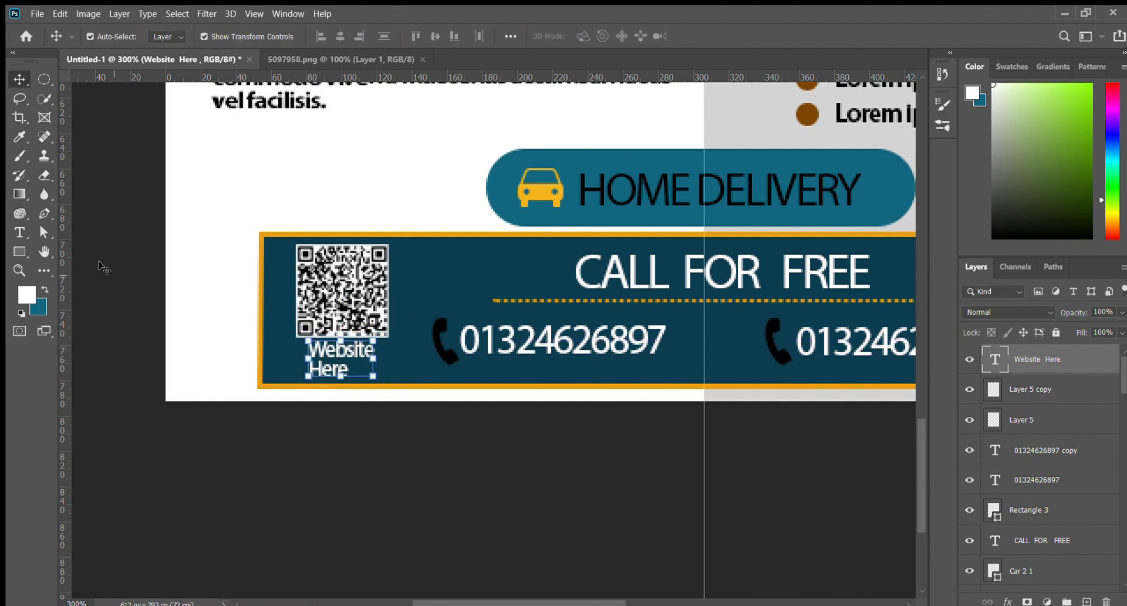
# Centre-align the label's two lines, centre it under the QR code, and scale it to 80.78%
pyautogui.click(19, 232)
pyautogui.click(342, 371)
pyautogui.hotkey('ctrl', 'a')
pyautogui.hotkey('ctrl', 'shift', 'c')
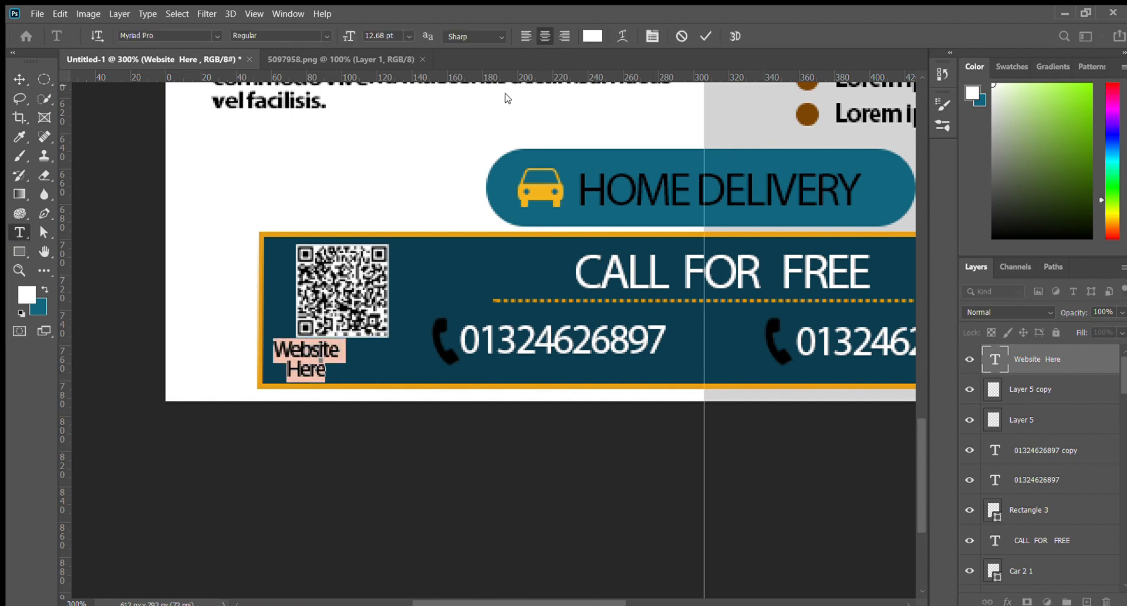
pyautogui.click(19, 79)
pyautogui.moveTo(309, 359); pyautogui.dragTo(334, 358)
pyautogui.click(372, 380)
pyautogui.press('Return')
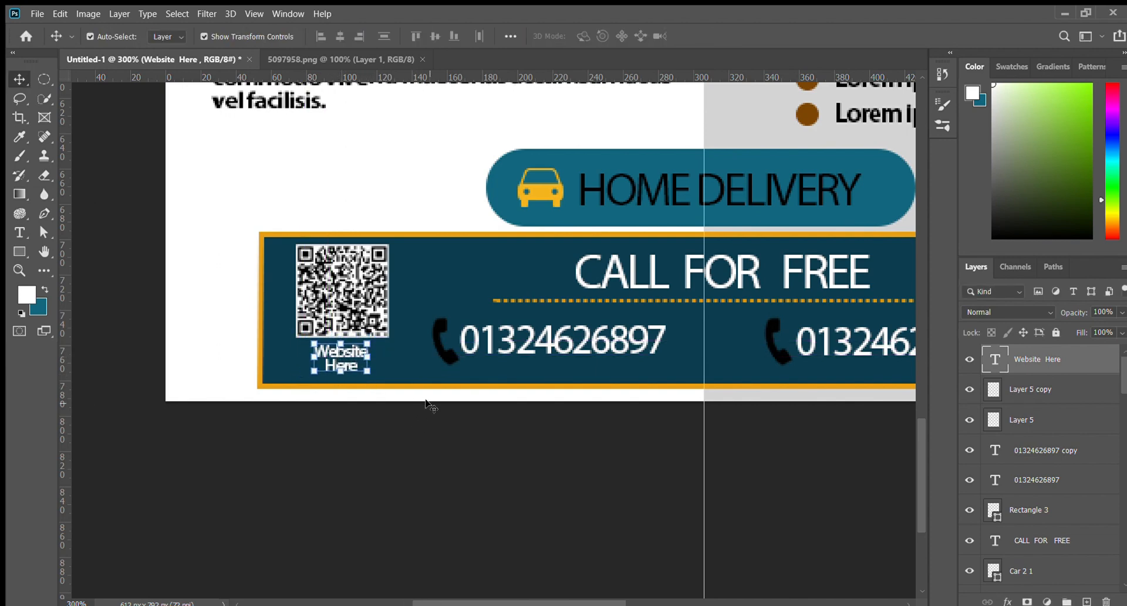
# Deselect the label and zoom out to view the whole finished flyer
pyautogui.click(417, 477)
pyautogui.hotkey('ctrl', '1')
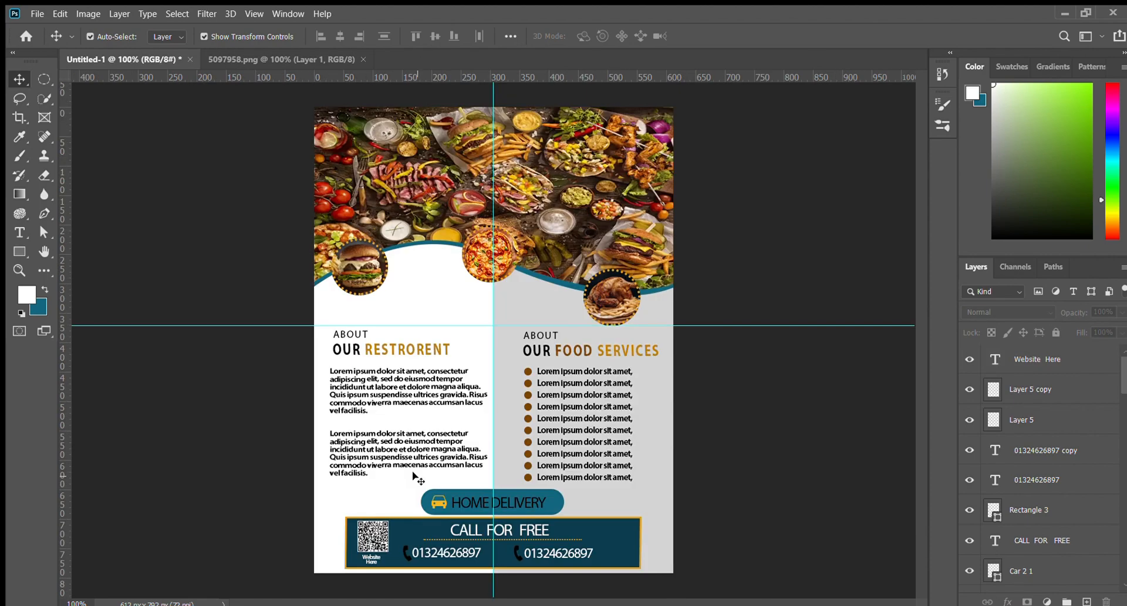
pyautogui.hotkey('ctrl', '+')
pyautogui.hotkey('ctrl', '-')
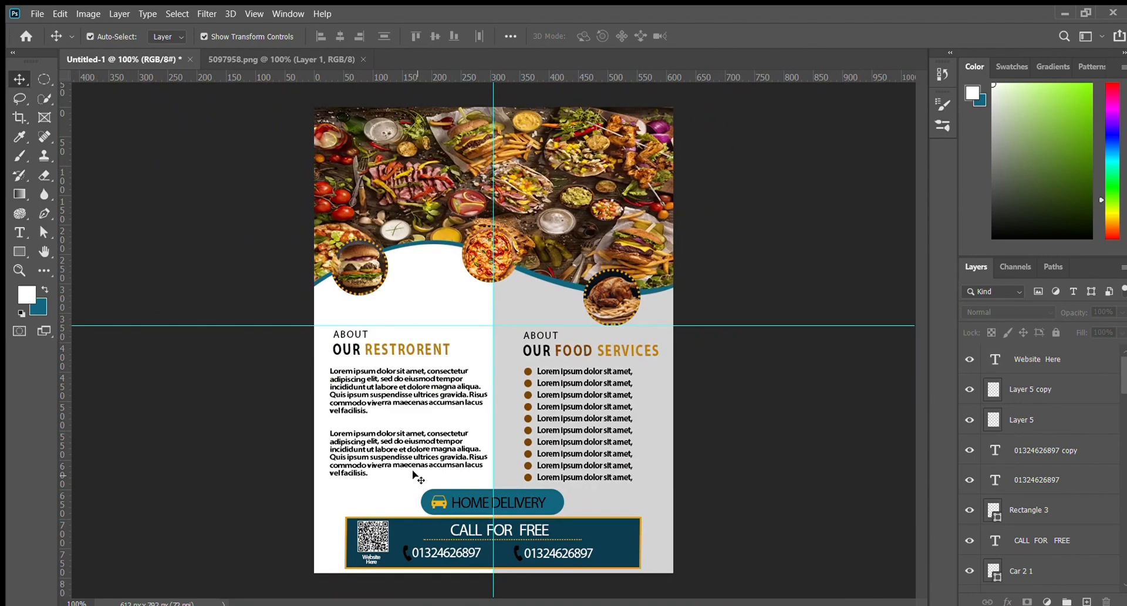